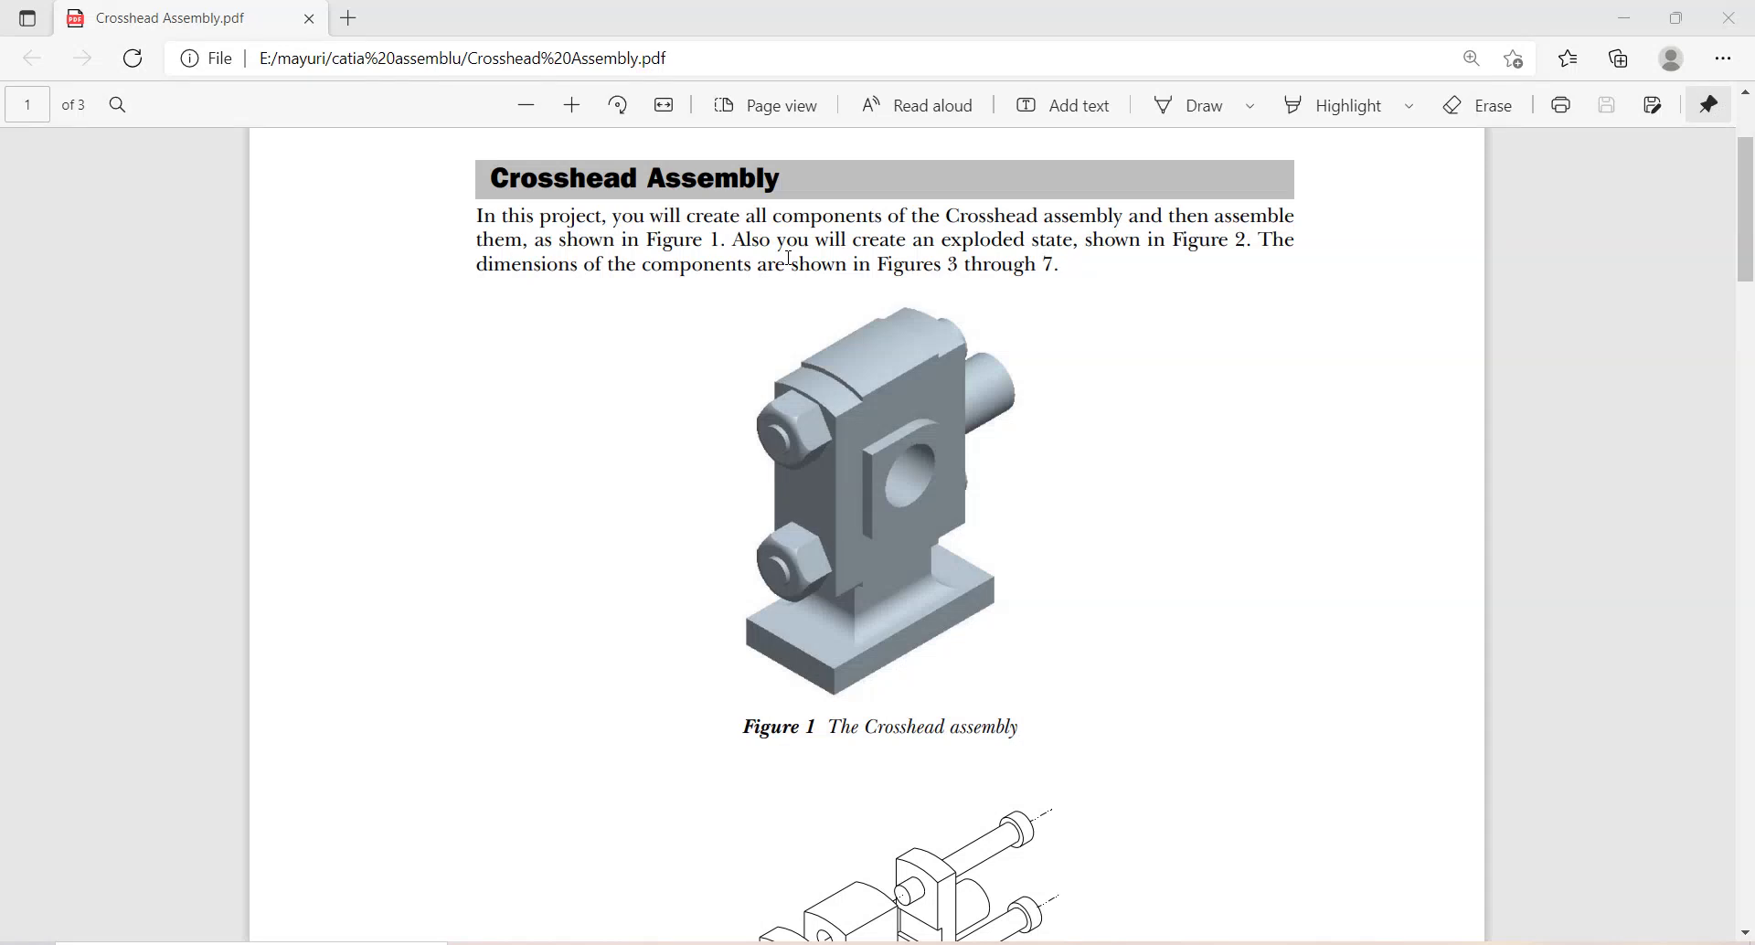
Step: Scroll the Crosshead Assembly PDF down to Figure 2, then switch to the CATIA window
{"action": "scroll", "coordinate": [1125, 658], "scroll_direction": "down", "scroll_amount": 3}
{"action": "scroll", "coordinate": [657, 472], "scroll_direction": "down", "scroll_amount": 1}
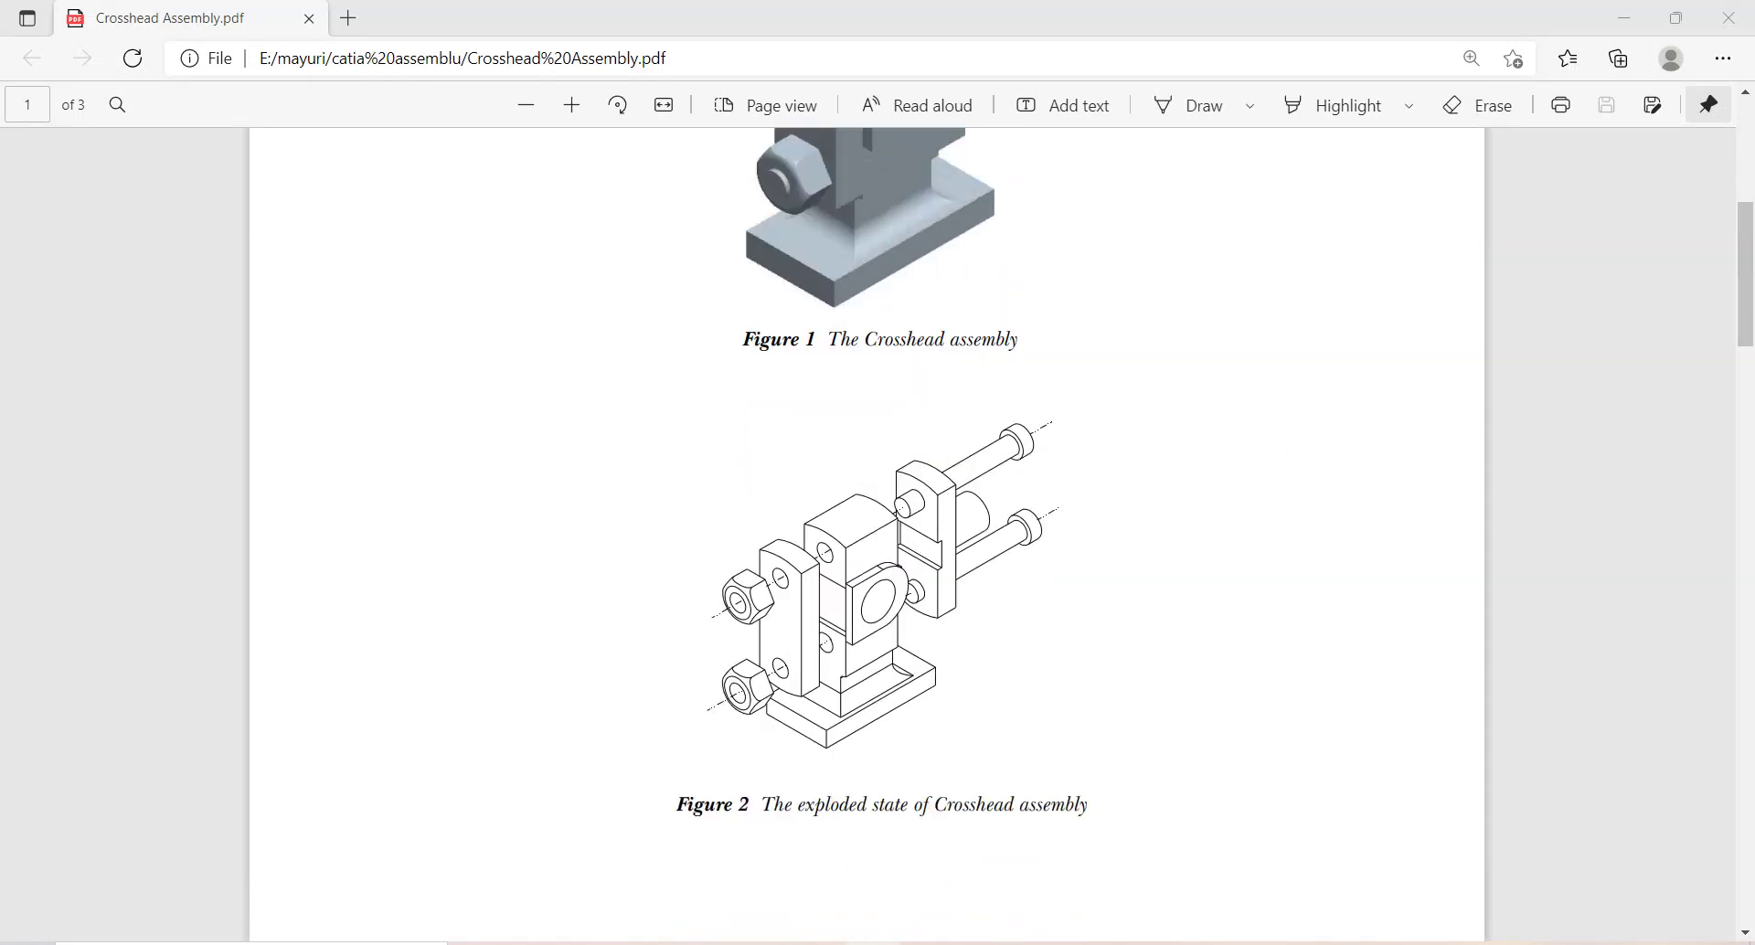
{"action": "left_click", "coordinate": [873, 943]}
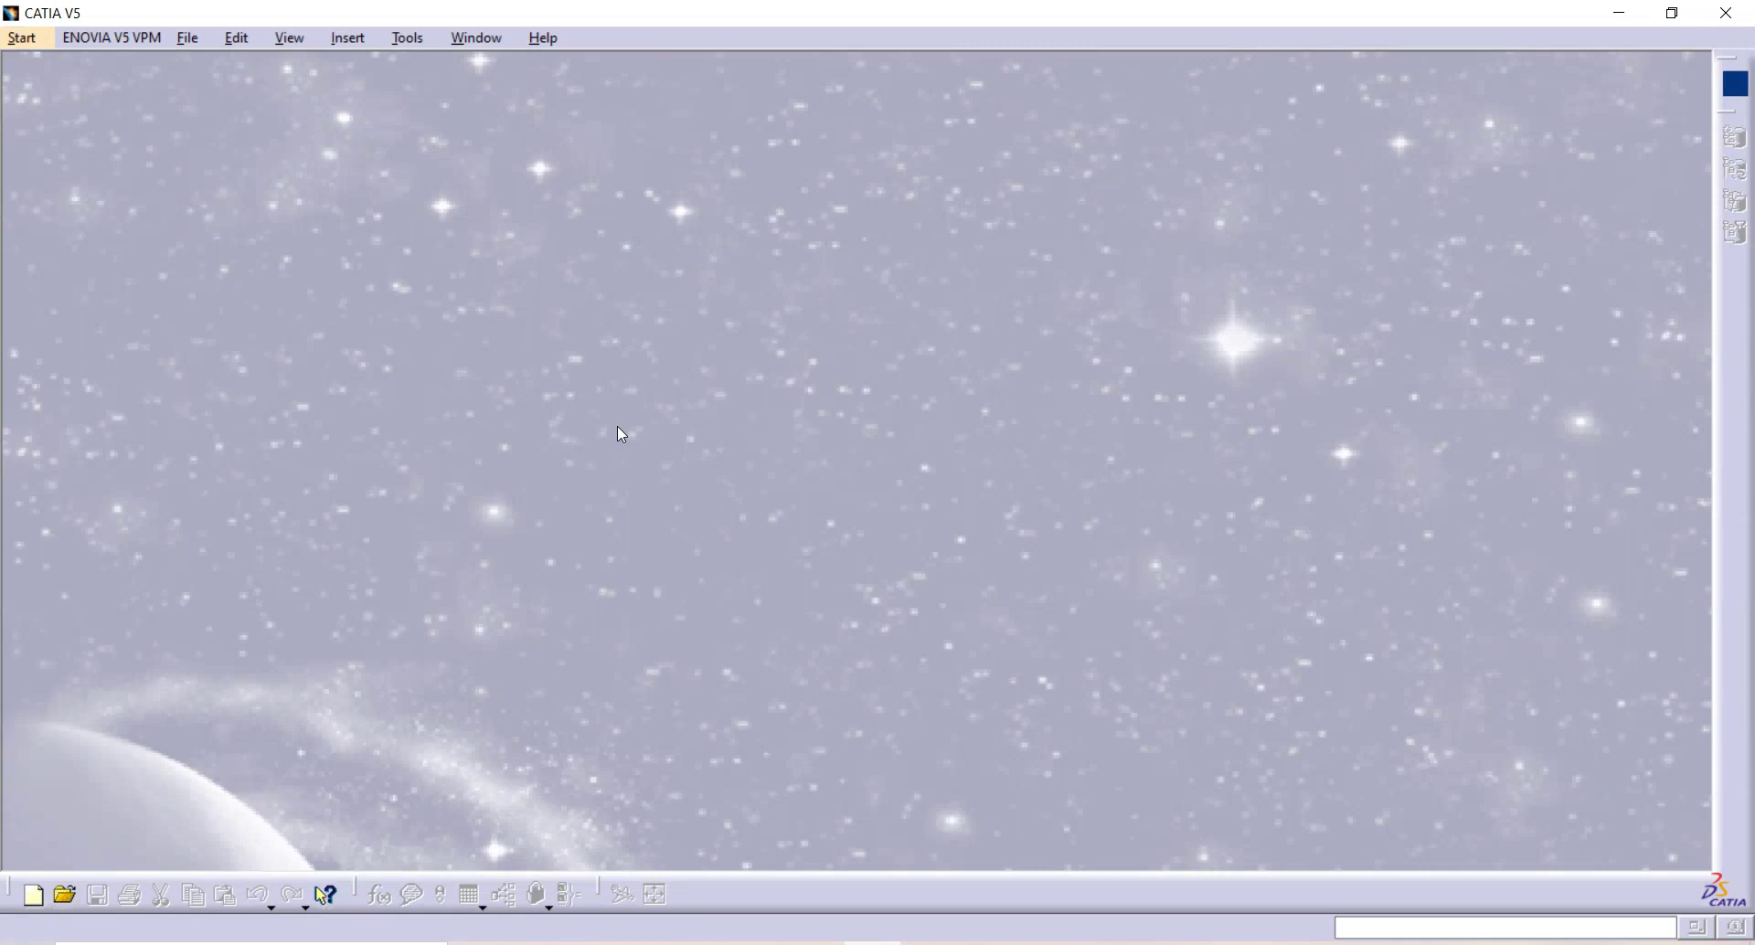
Step: Start a new Assembly Design product and insert the body part into Product1
{"action": "left_click", "coordinate": [33, 44]}
{"action": "mouse_move", "coordinate": [108, 96]}
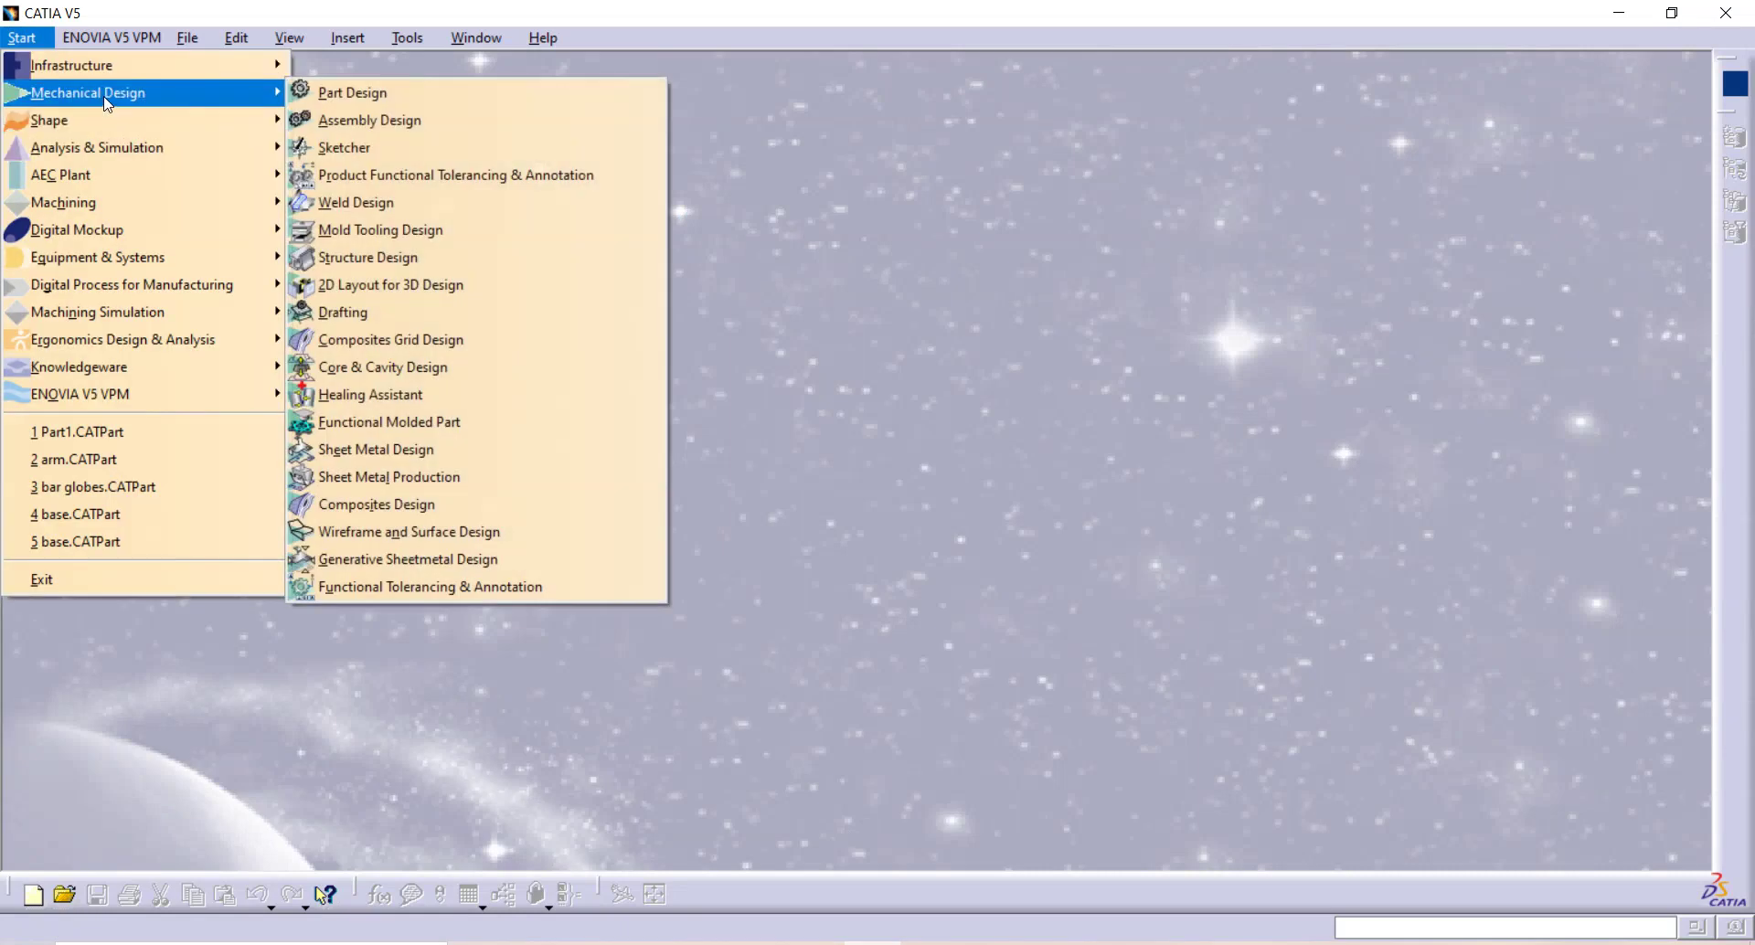
{"action": "left_click", "coordinate": [434, 123]}
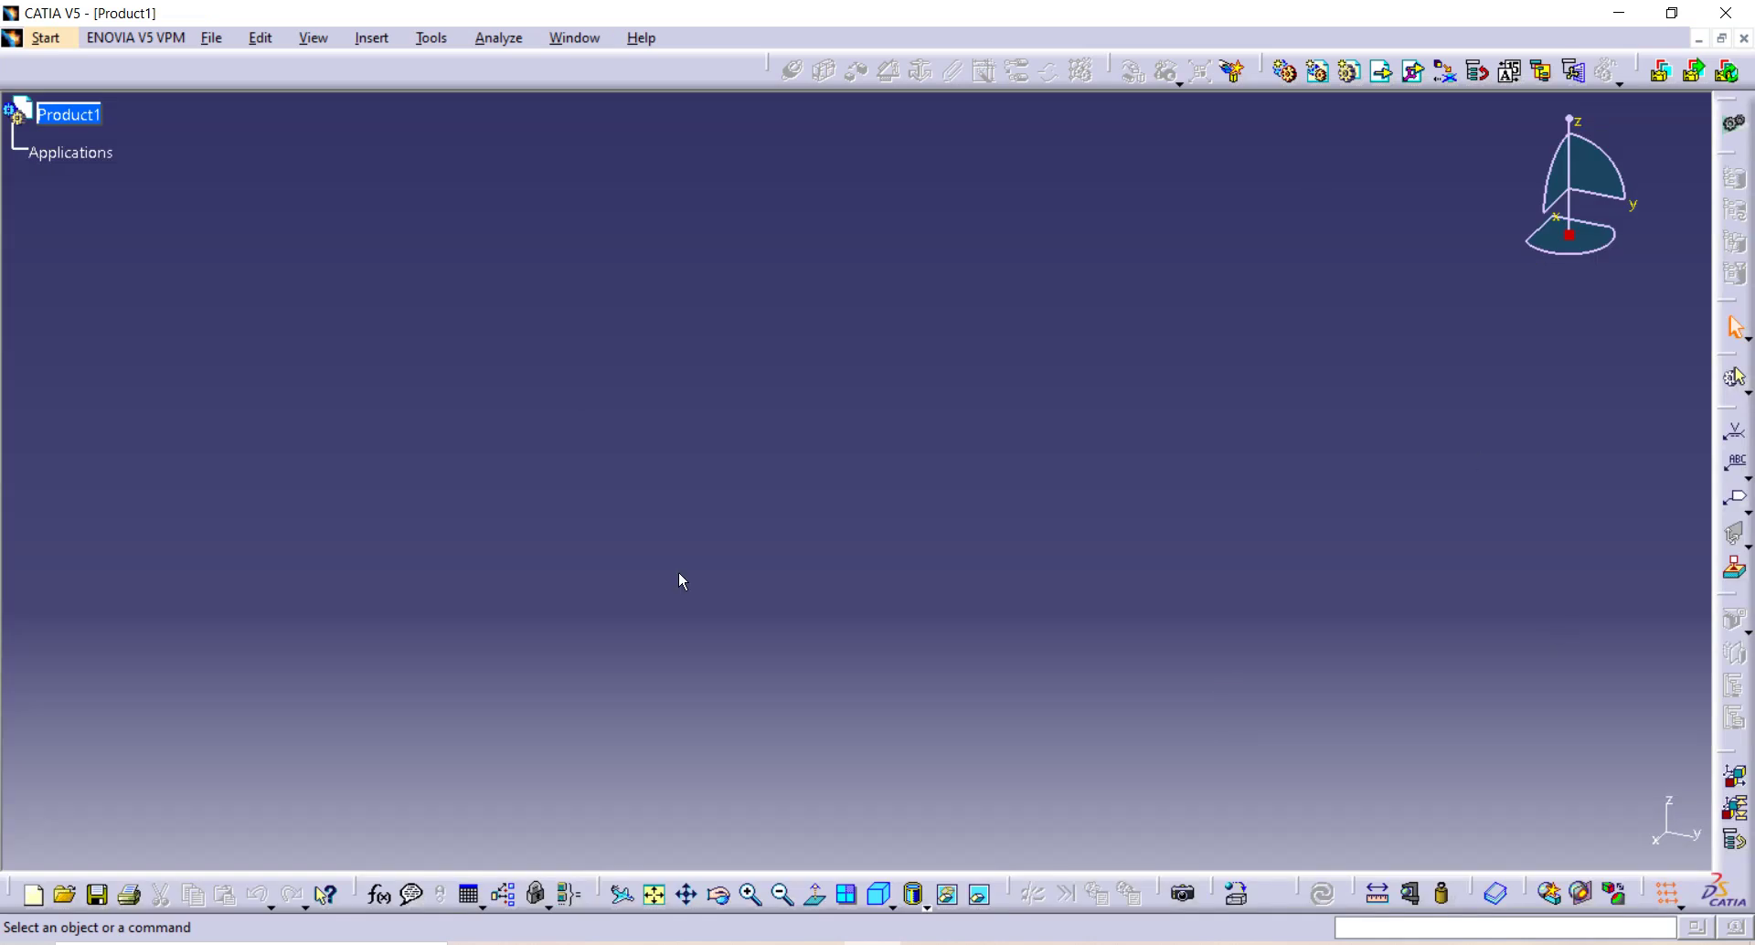
{"action": "left_click", "coordinate": [1382, 75]}
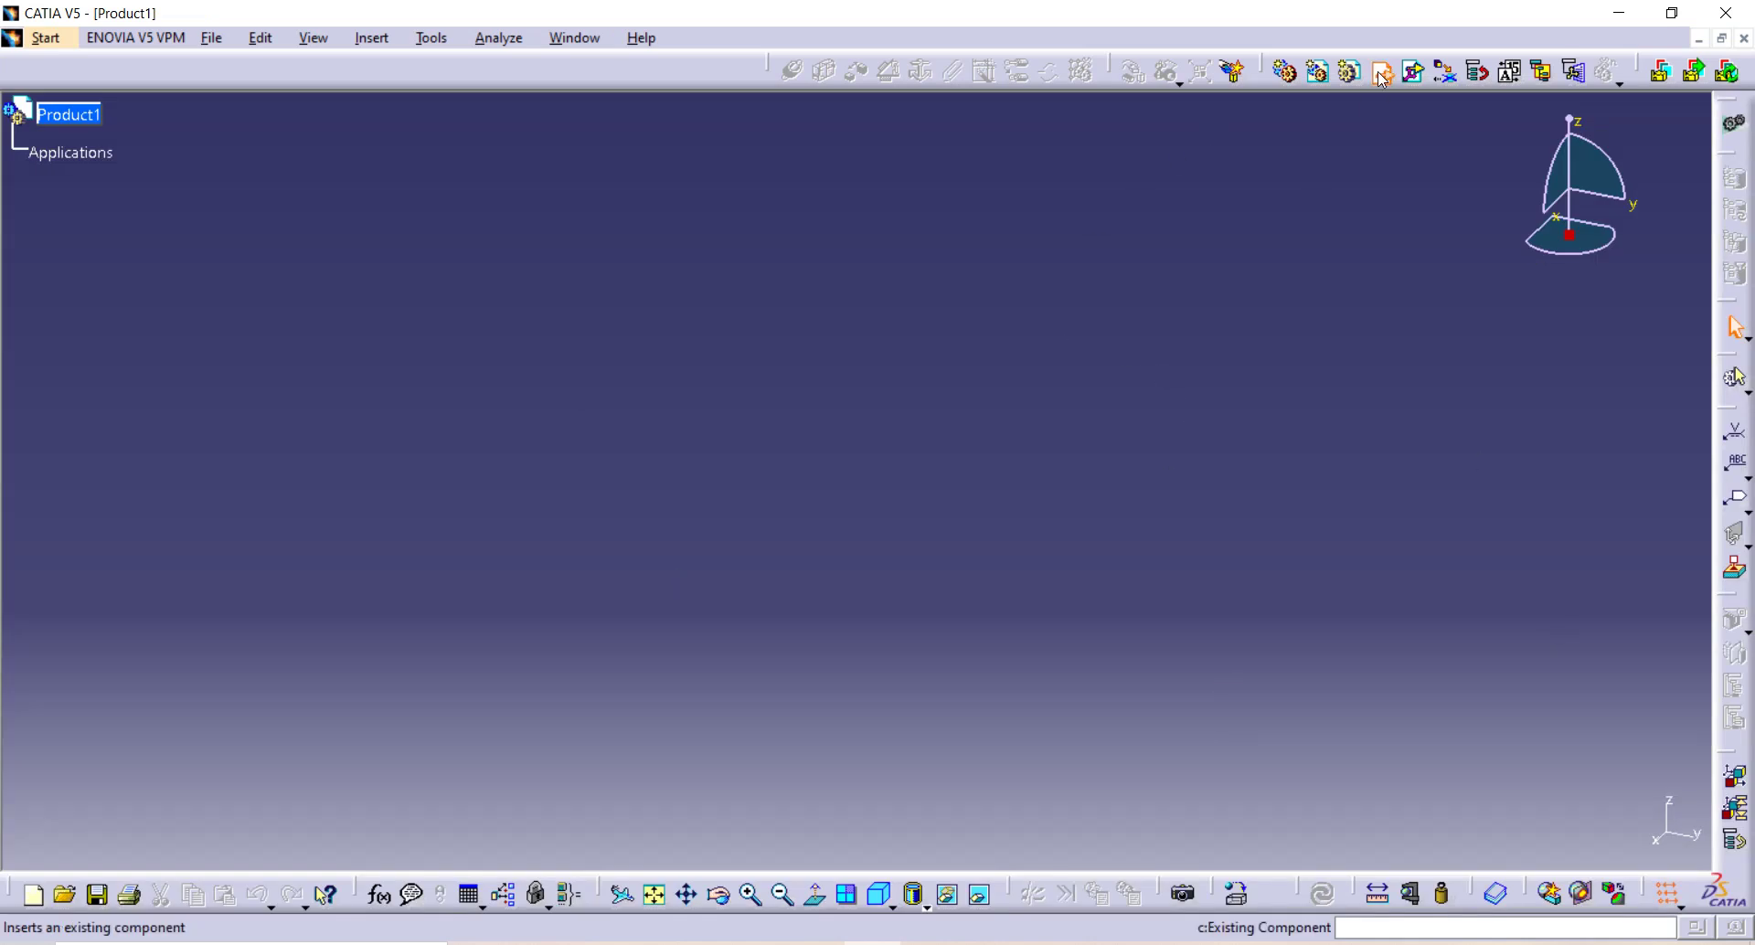
{"action": "left_click", "coordinate": [69, 127]}
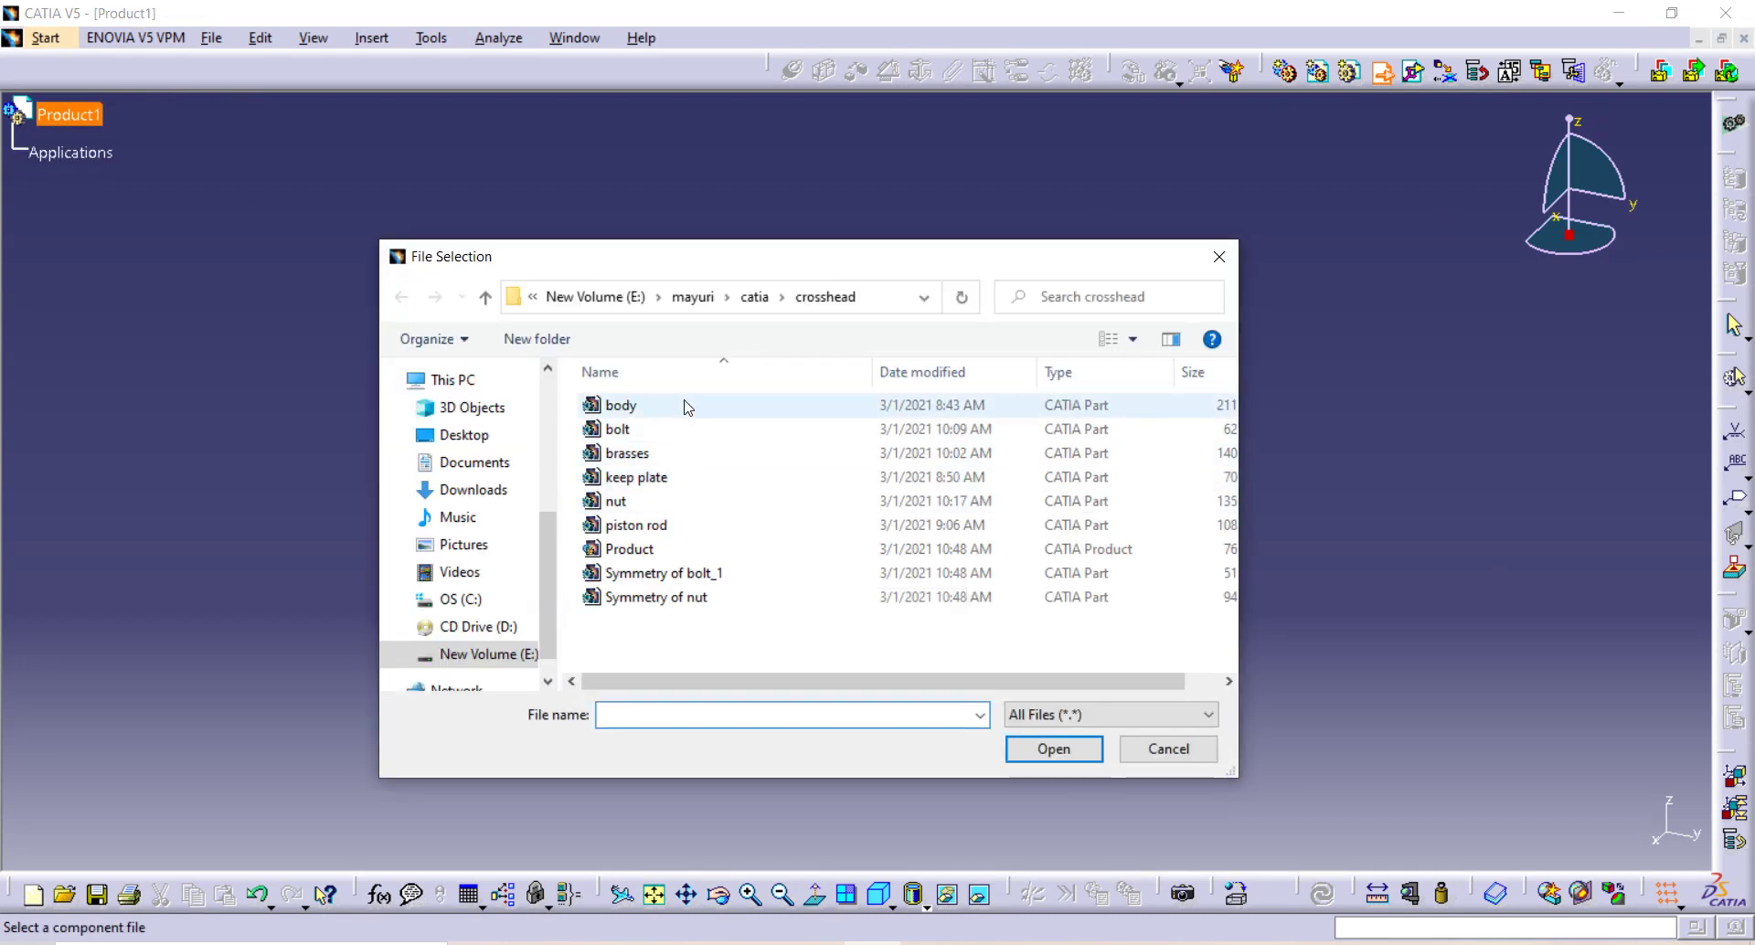
{"action": "left_click", "coordinate": [621, 405]}
{"action": "left_click", "coordinate": [1042, 749]}
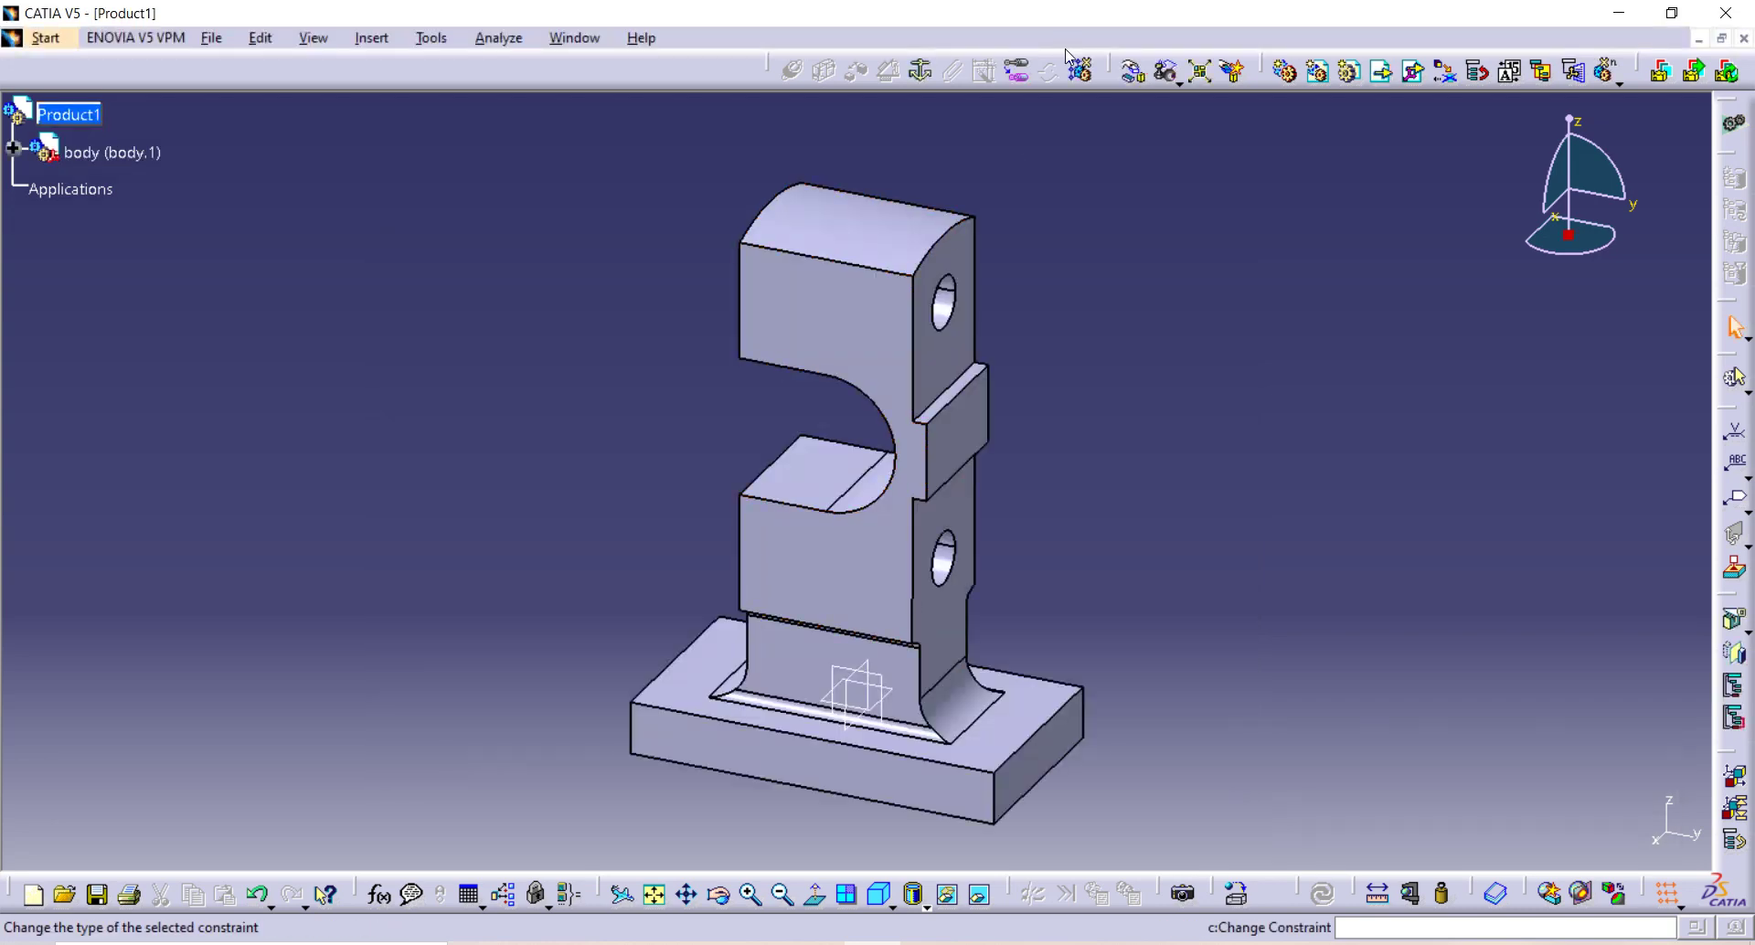
Step: Drag the body toward the upper left of the view, including along the XY plane
{"action": "left_click", "coordinate": [1133, 71]}
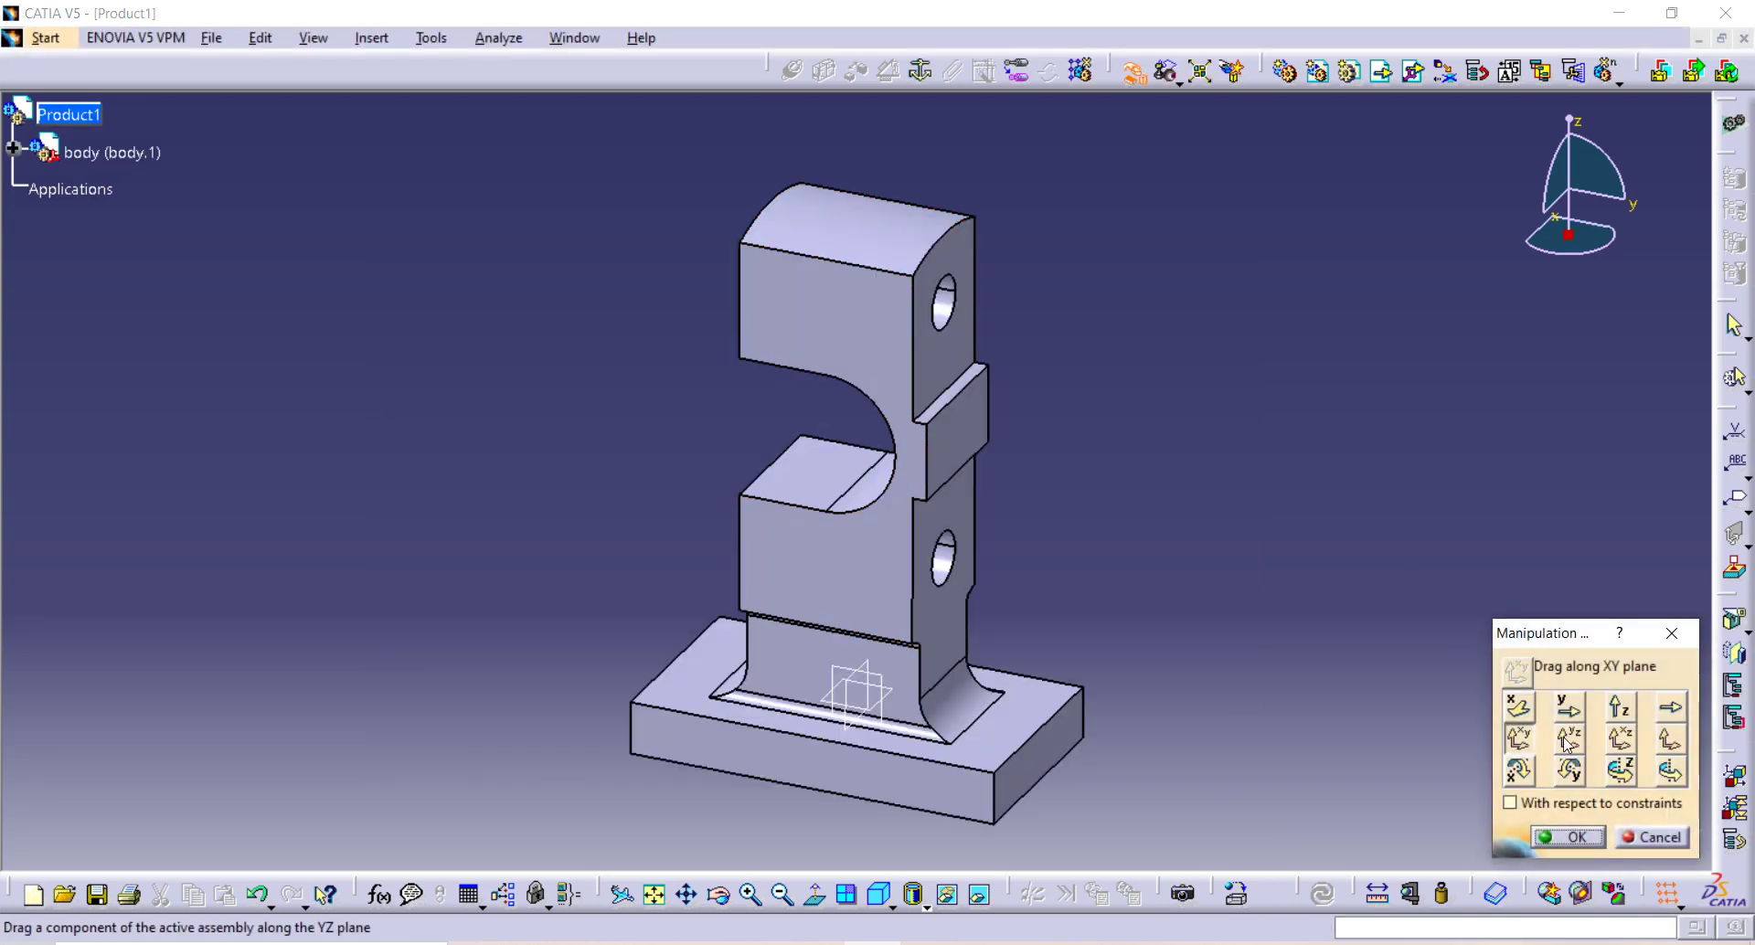
{"action": "left_click_drag", "start_coordinate": [693, 524], "coordinate": [255, 516]}
{"action": "left_click", "coordinate": [1522, 746]}
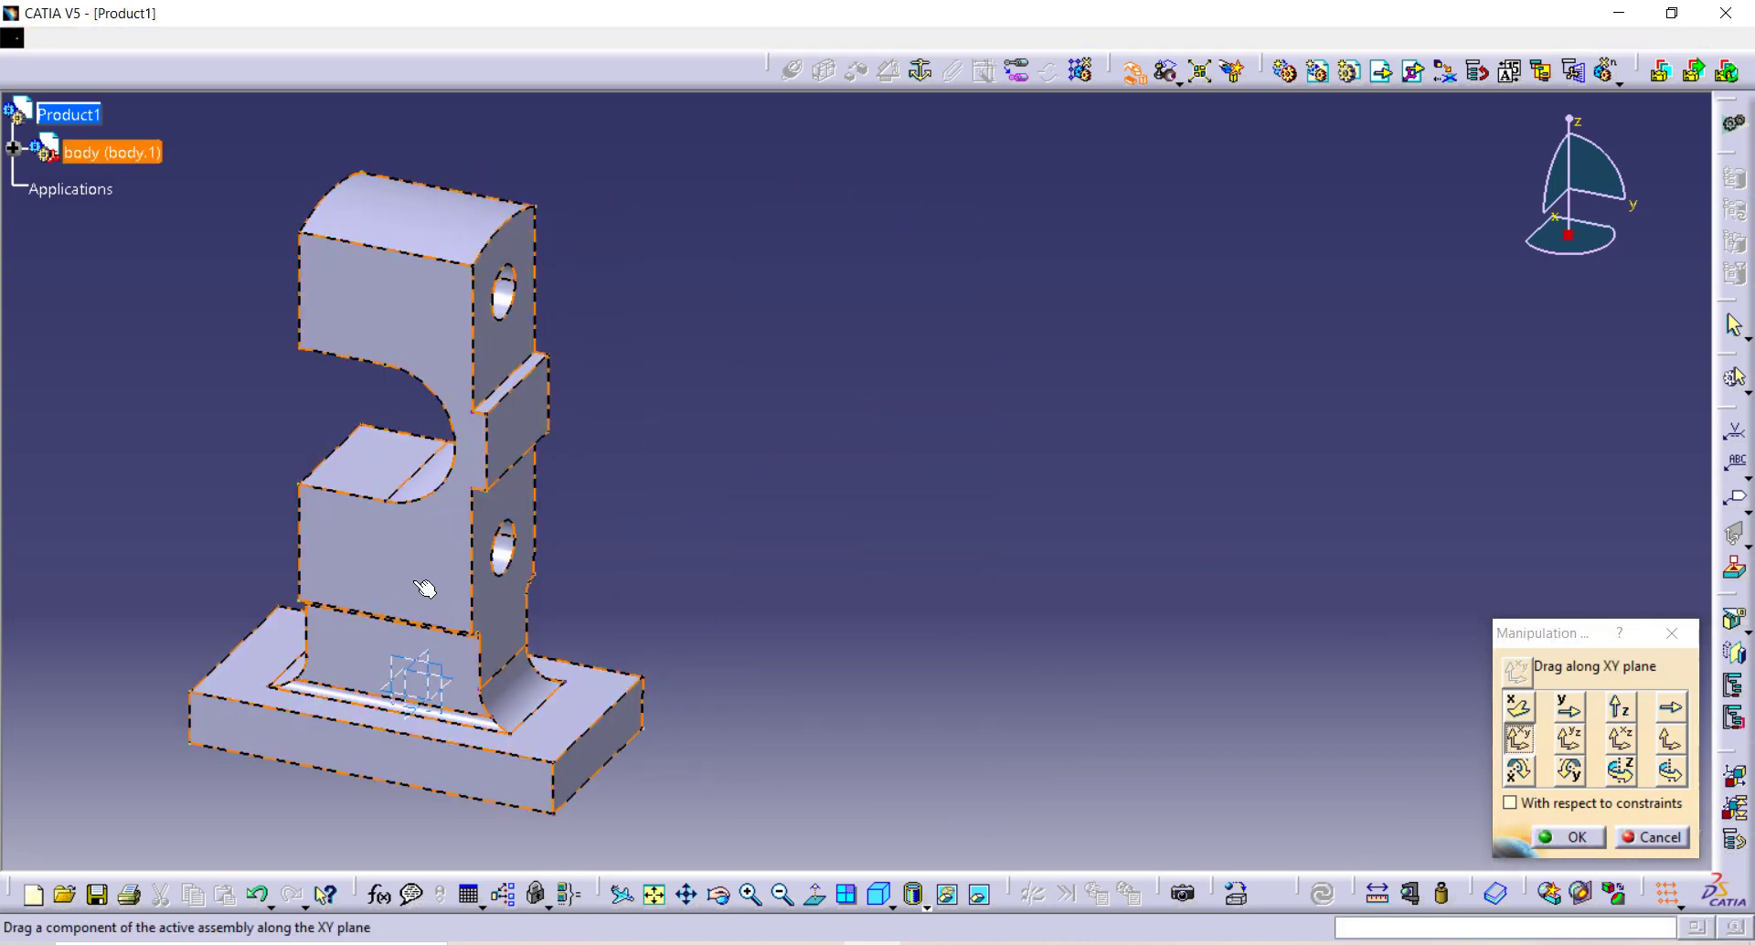
{"action": "left_click_drag", "start_coordinate": [531, 536], "coordinate": [577, 454]}
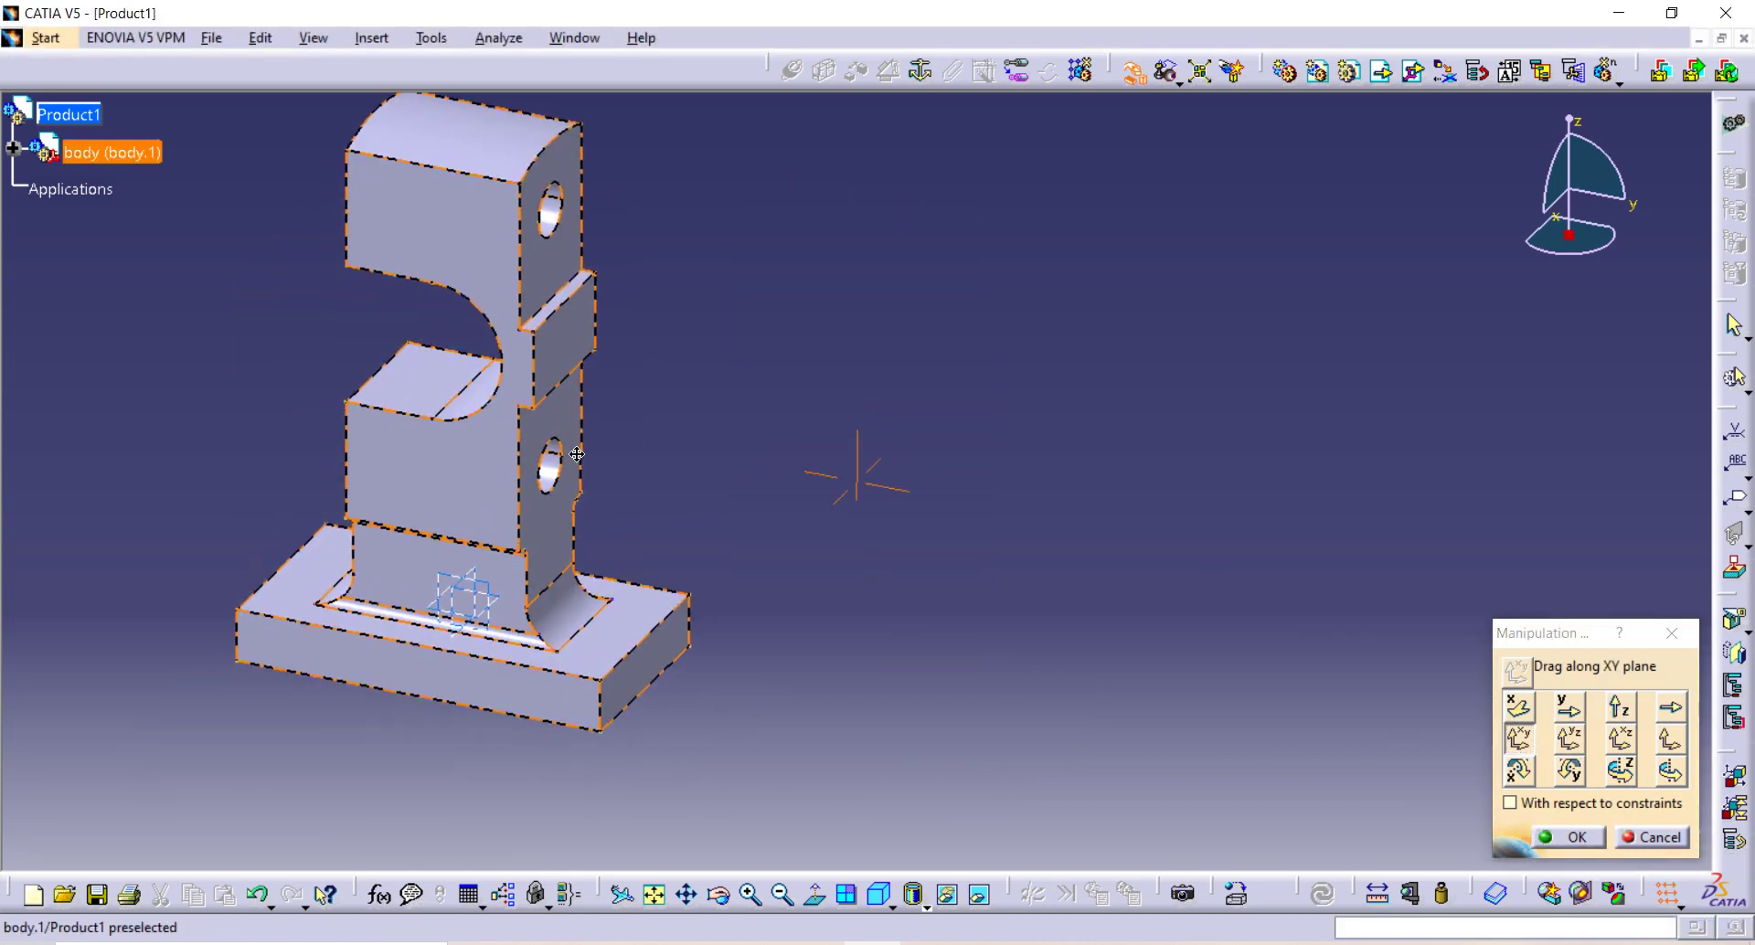
{"action": "left_click", "coordinate": [1568, 837]}
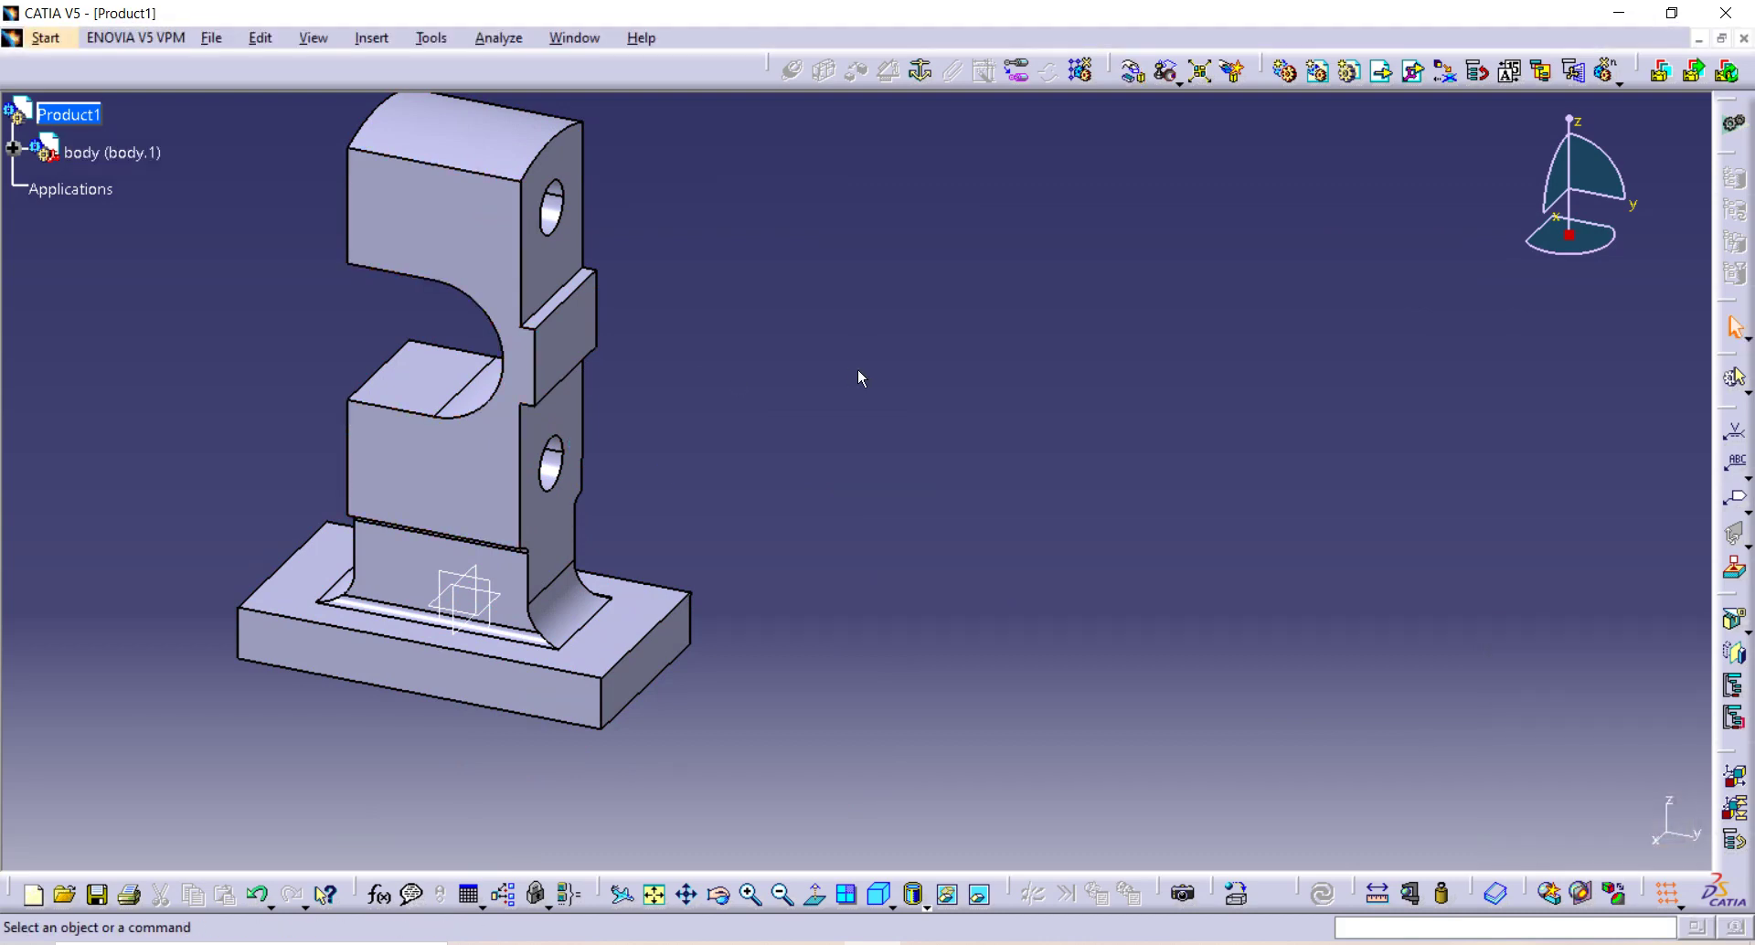
Step: Fix the body in place, then insert the brasses part into Product1
{"action": "left_click", "coordinate": [411, 220]}
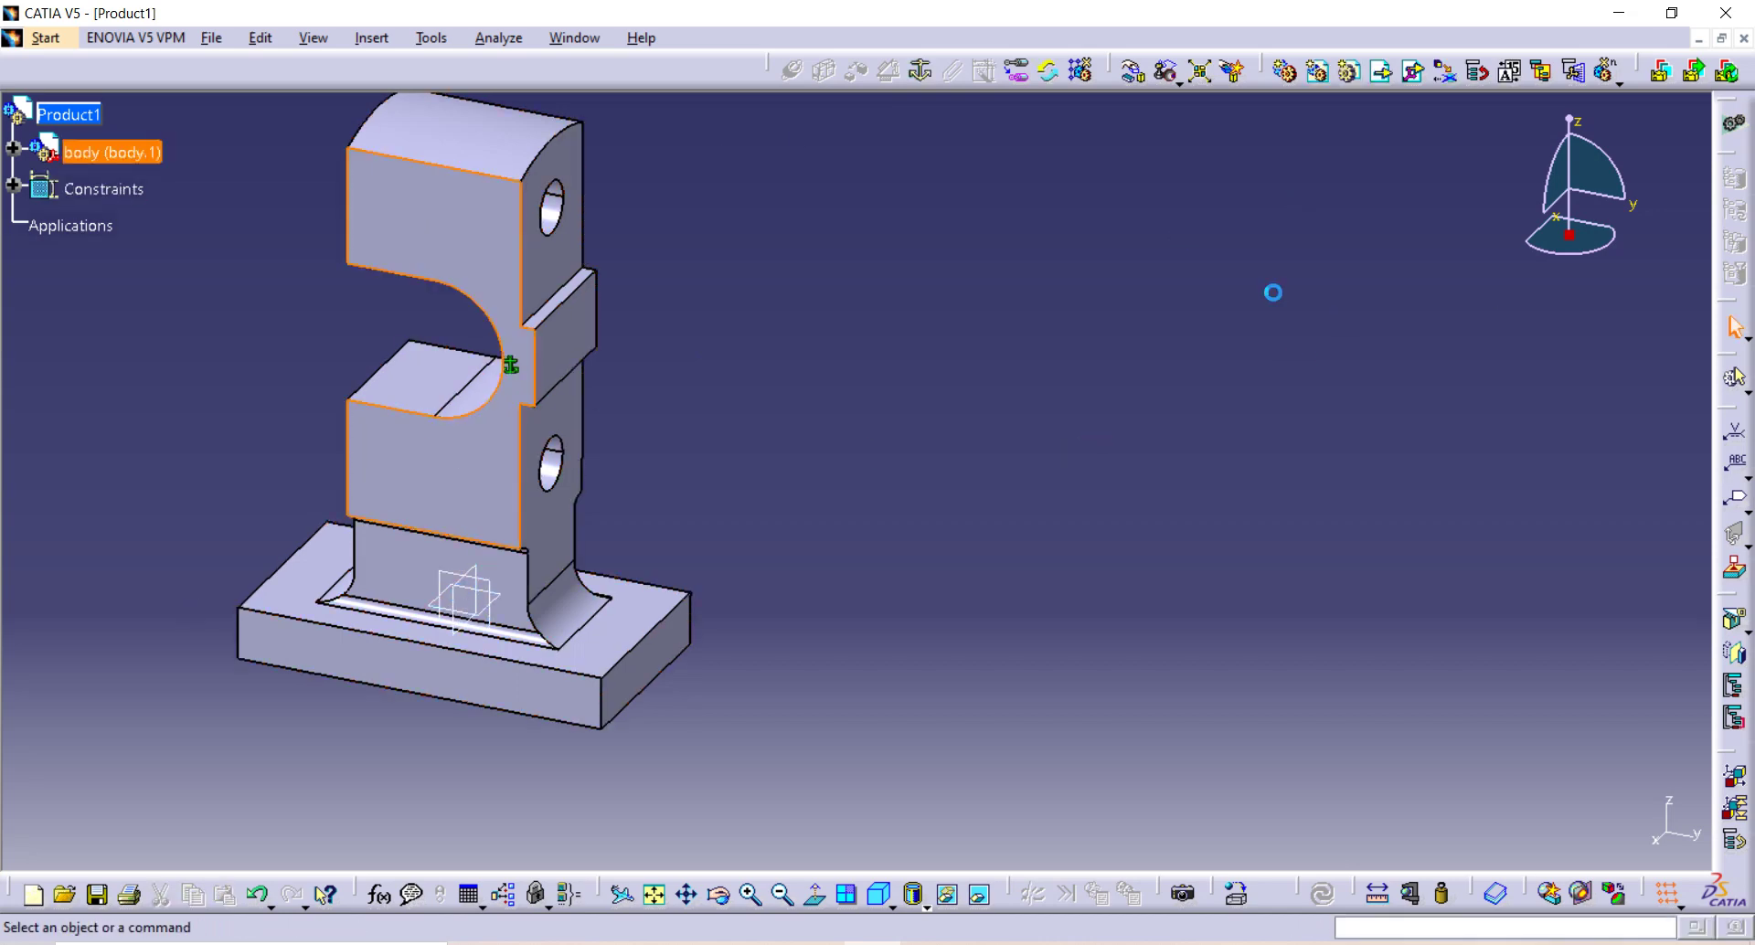
{"action": "left_click", "coordinate": [1273, 292]}
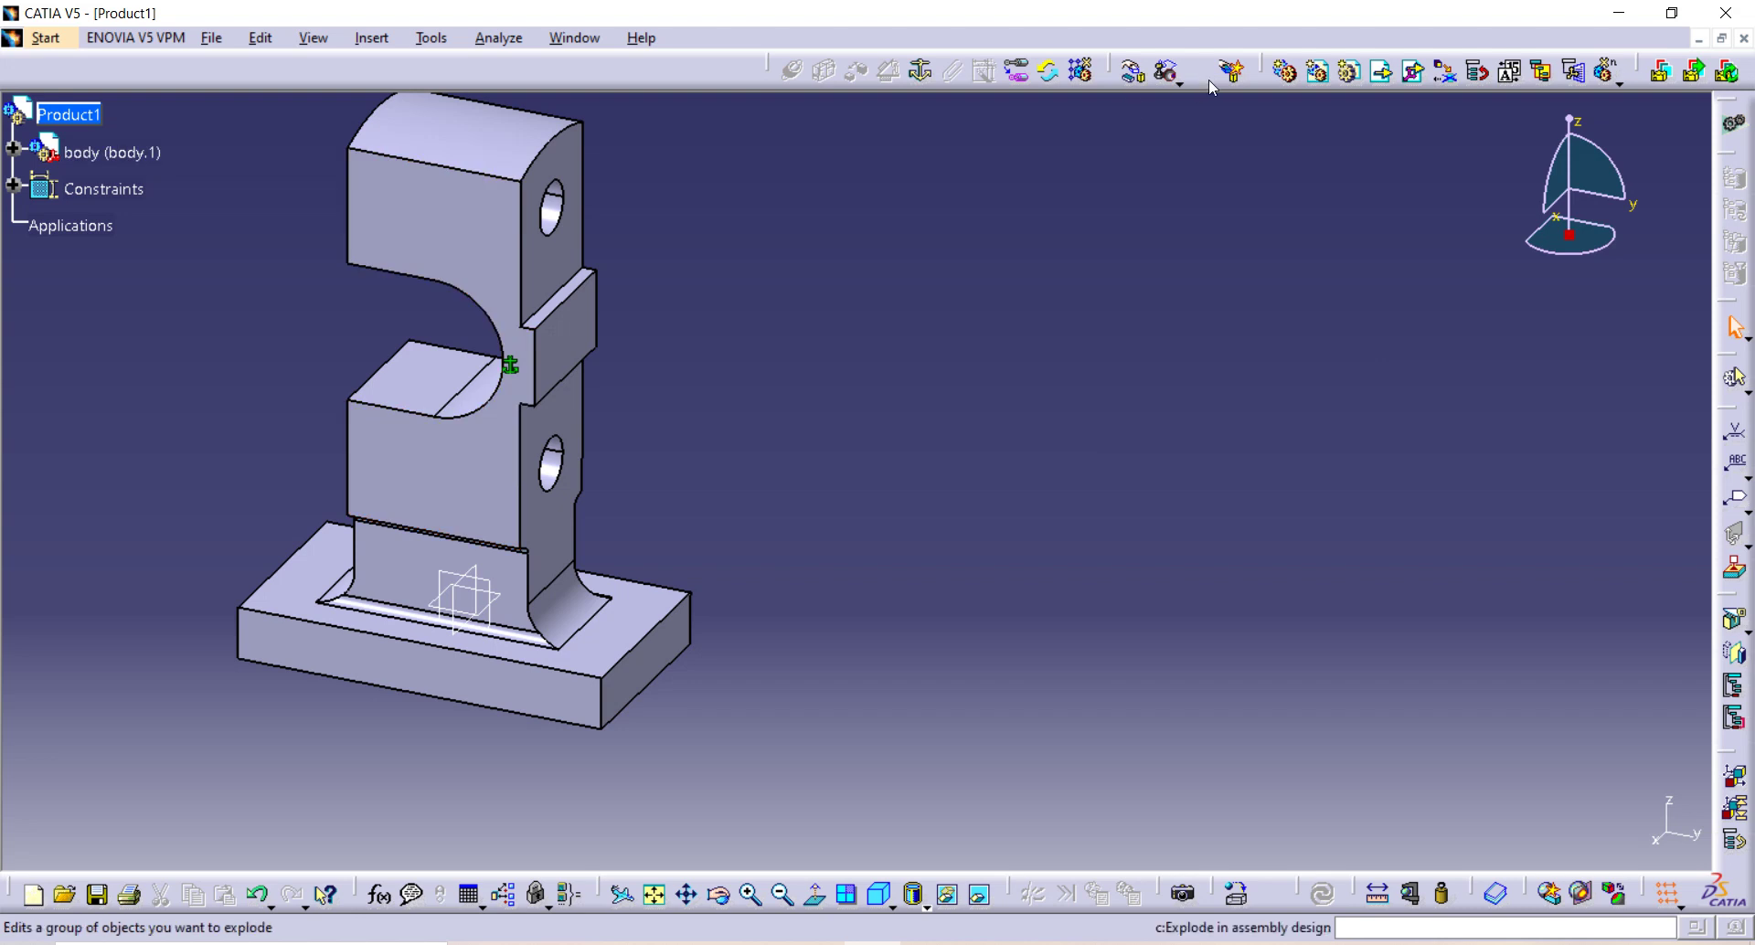
{"action": "left_click", "coordinate": [1383, 71]}
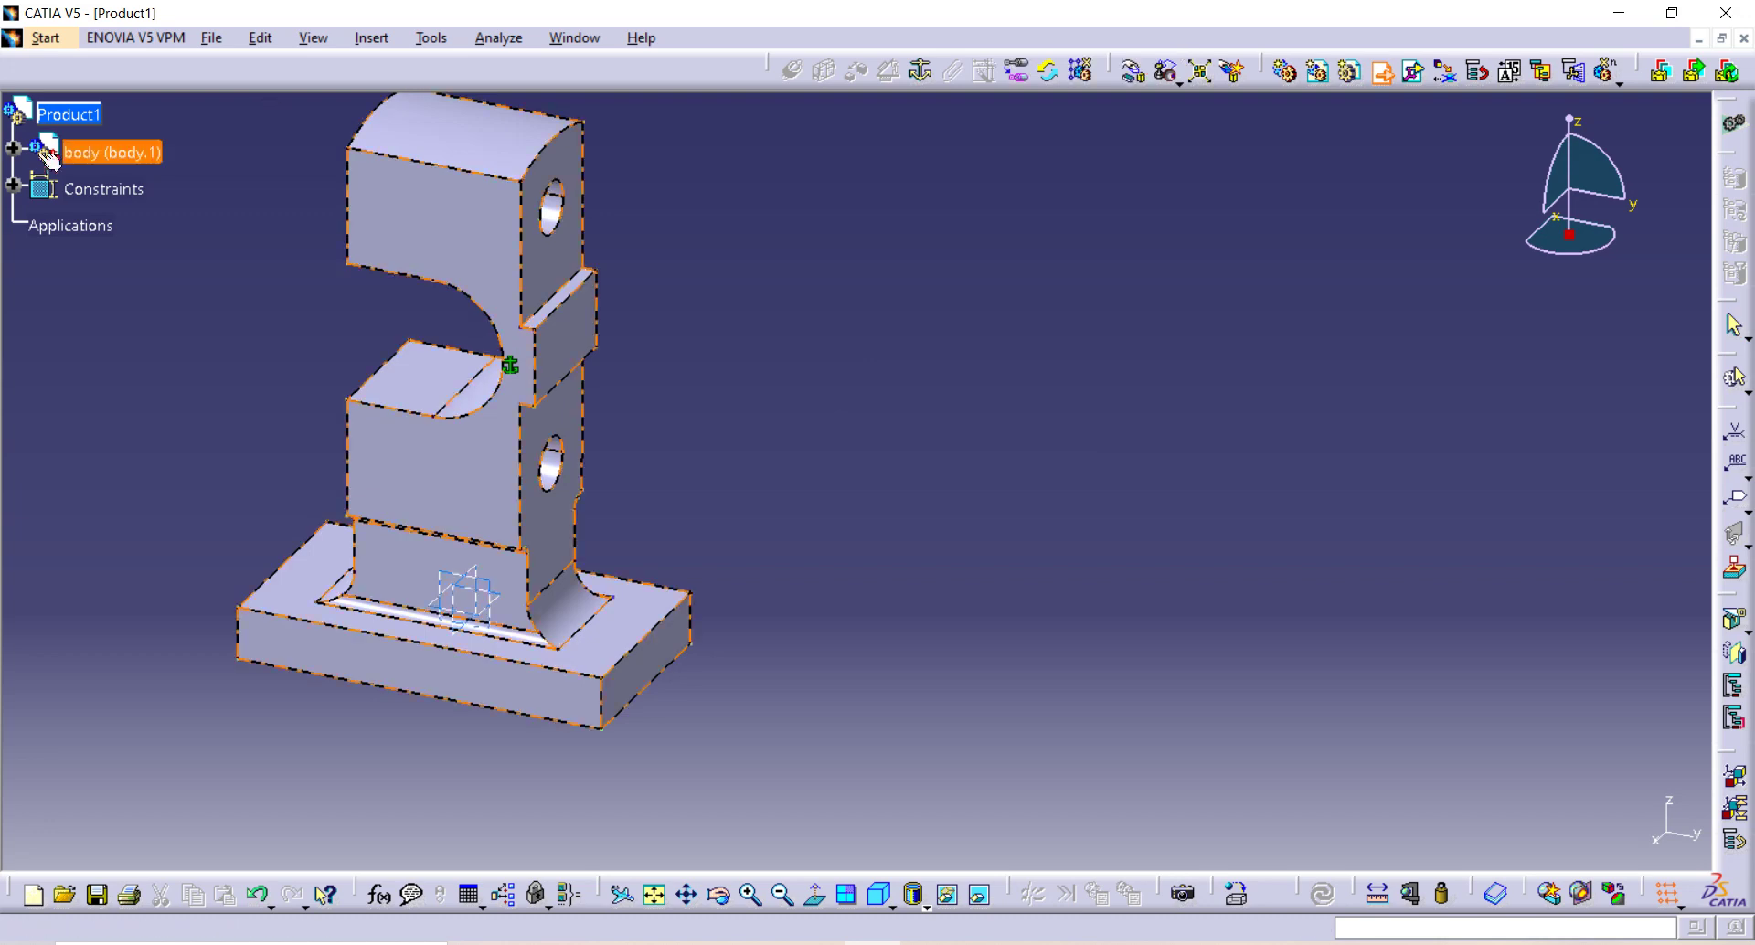
{"action": "left_click", "coordinate": [90, 114]}
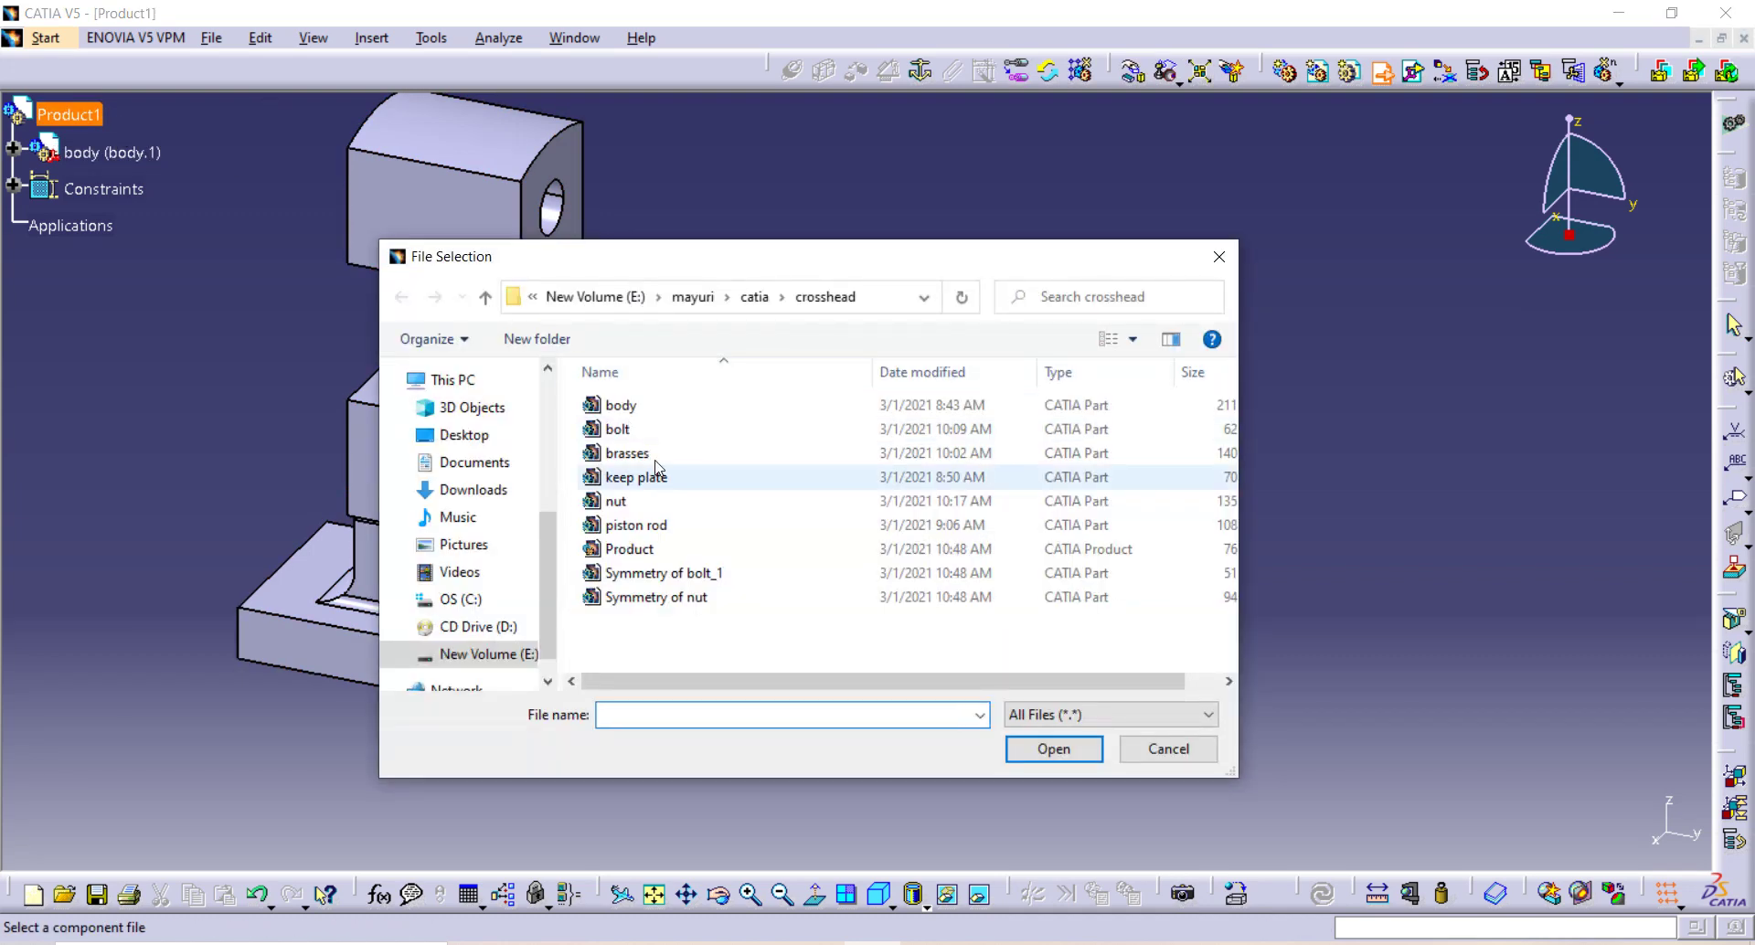
{"action": "left_click", "coordinate": [652, 454]}
{"action": "left_click", "coordinate": [1053, 751]}
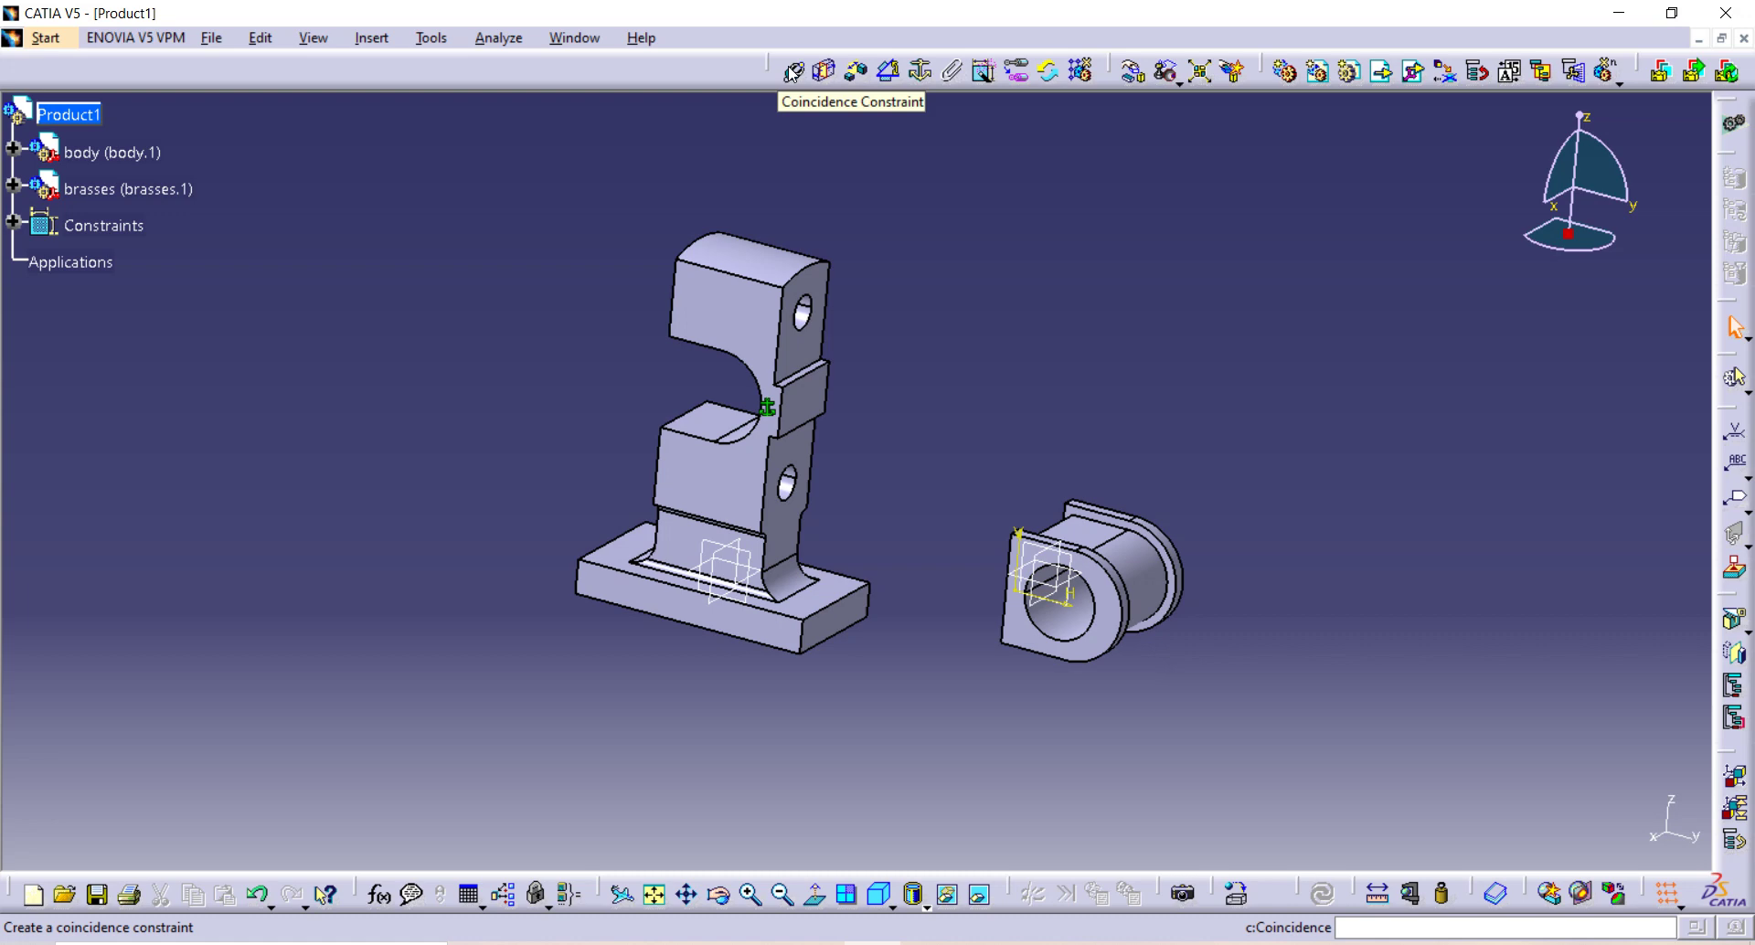
Step: Make the brasses axis coincide with the body bore axis and update
{"action": "left_click", "coordinate": [793, 72]}
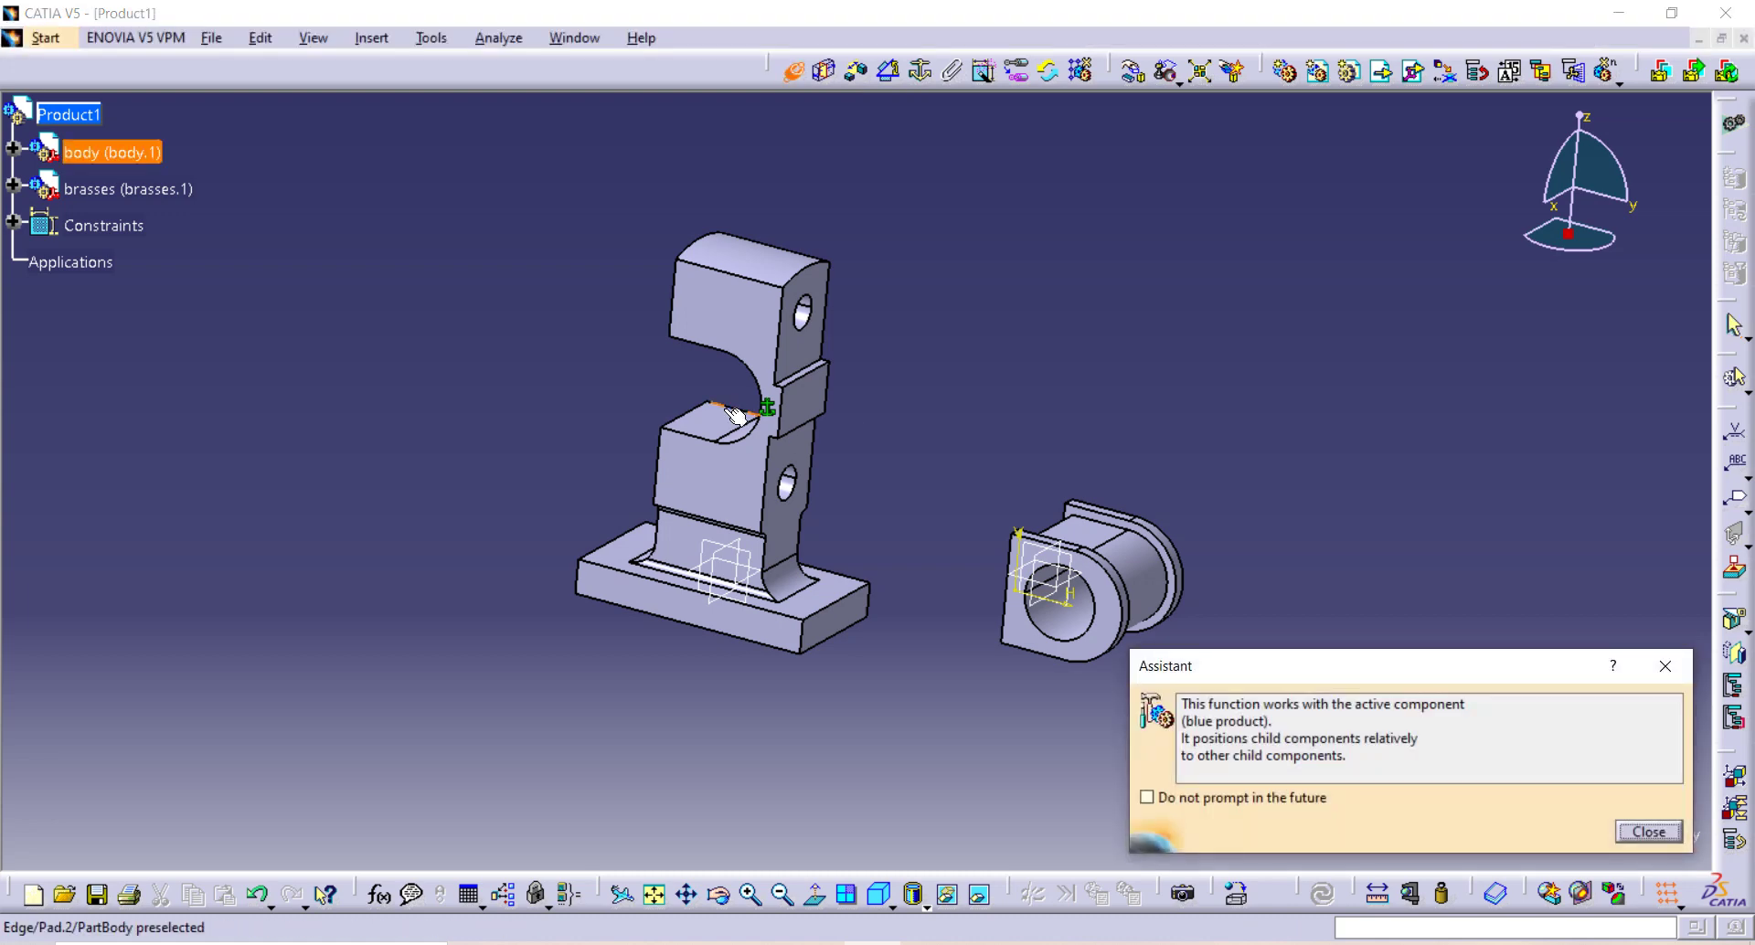
{"action": "middle_click_drag", "start_coordinate": [657, 396], "coordinate": [466, 507]}
{"action": "left_click", "coordinate": [1052, 551]}
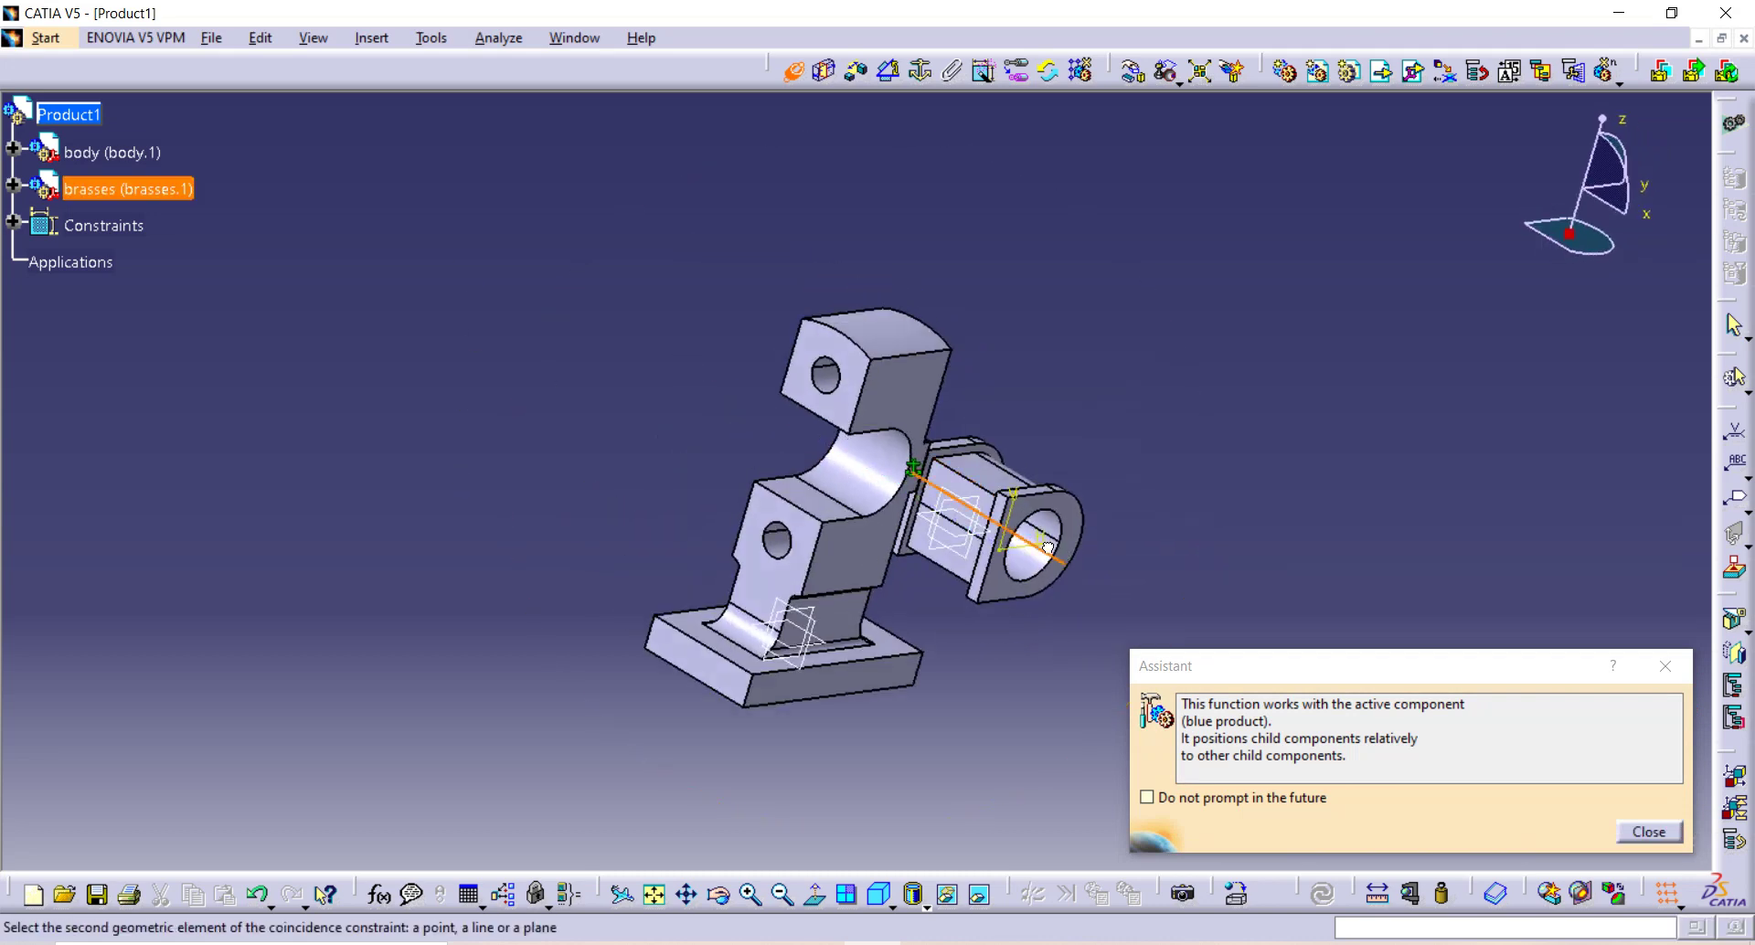
{"action": "left_click", "coordinate": [873, 497]}
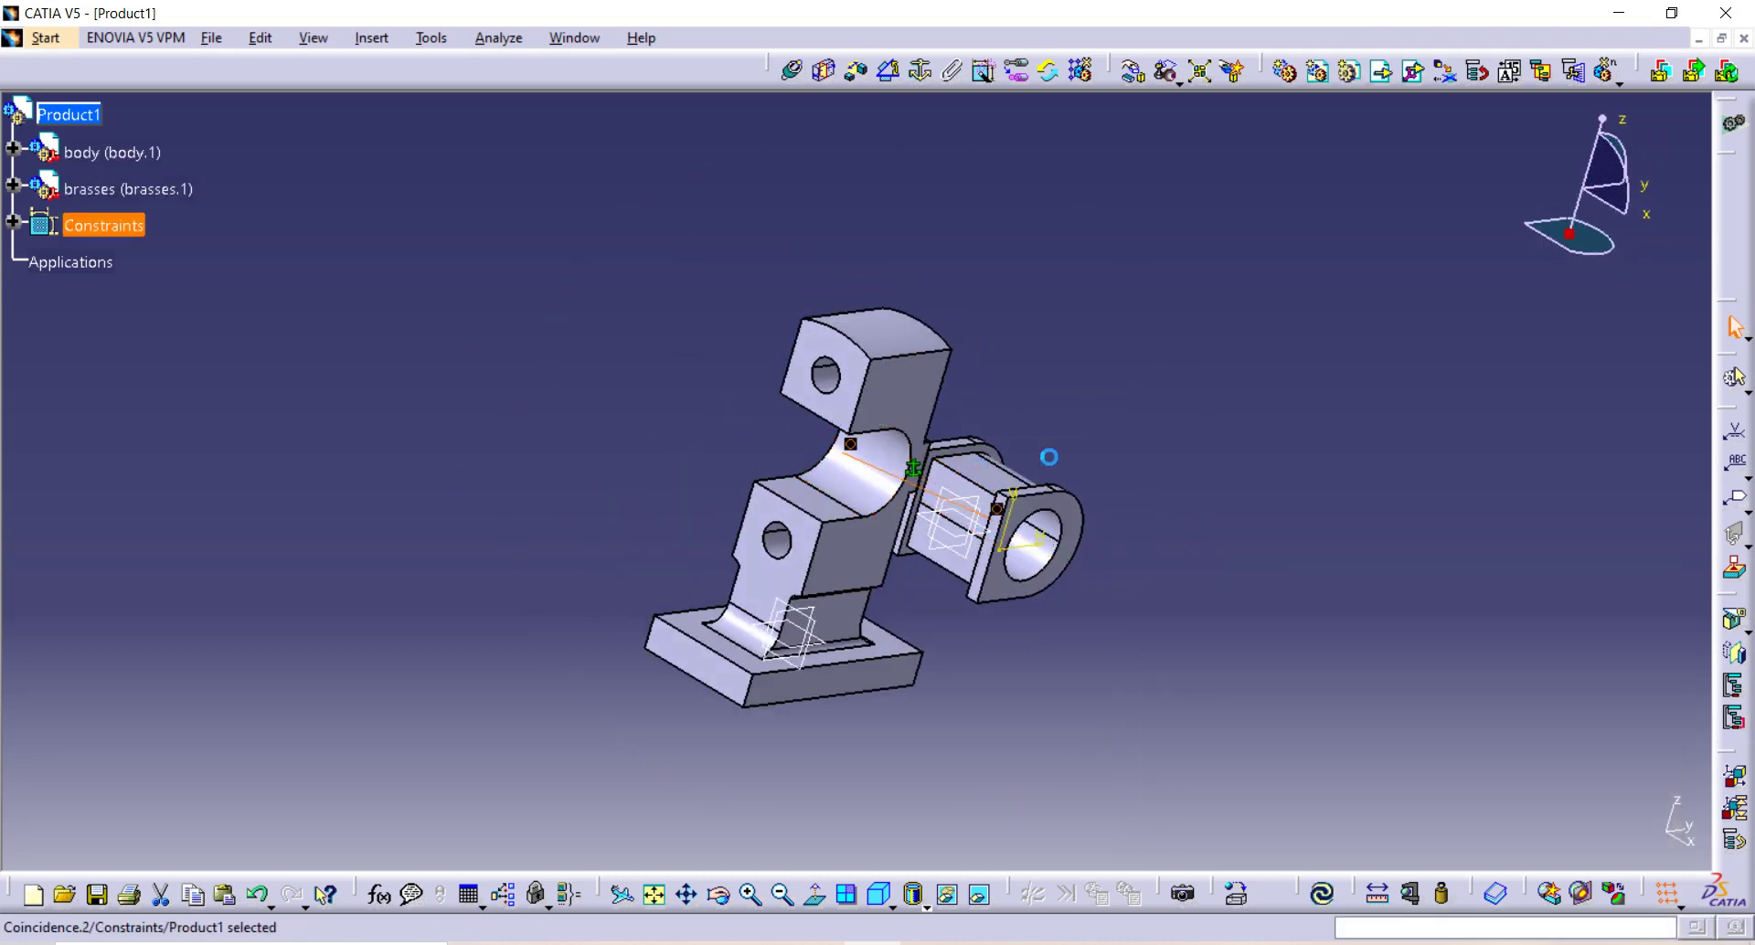
{"action": "left_click", "coordinate": [1325, 898]}
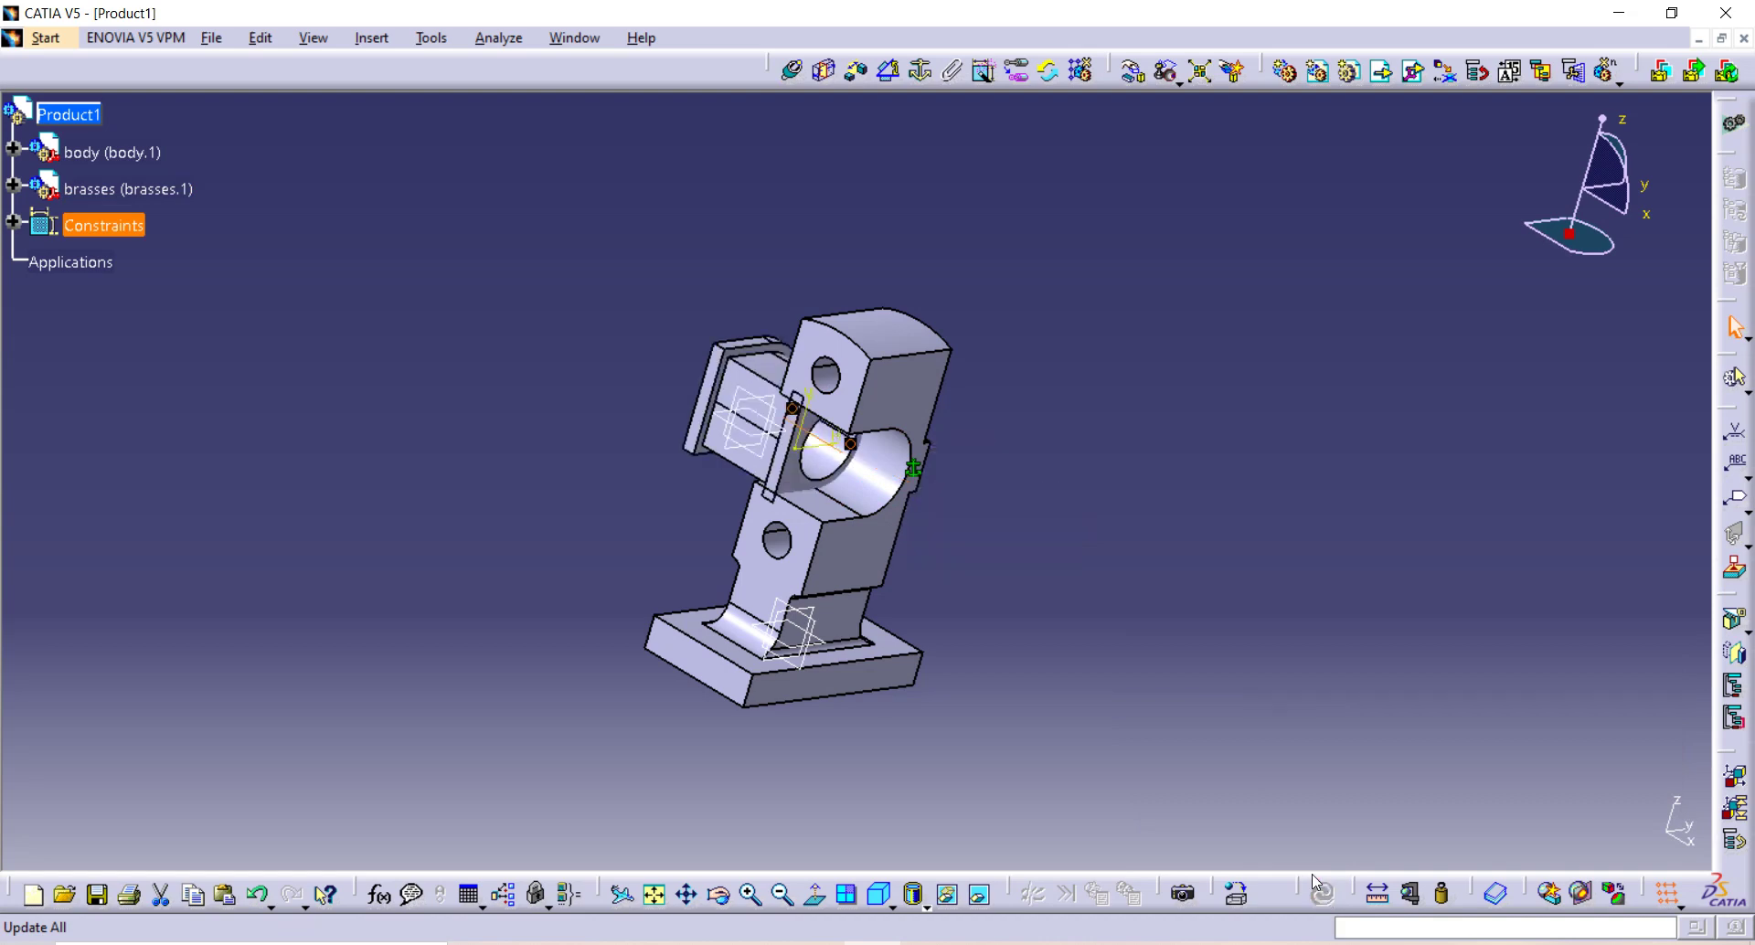
{"action": "middle_click_drag", "start_coordinate": [948, 577], "coordinate": [962, 316]}
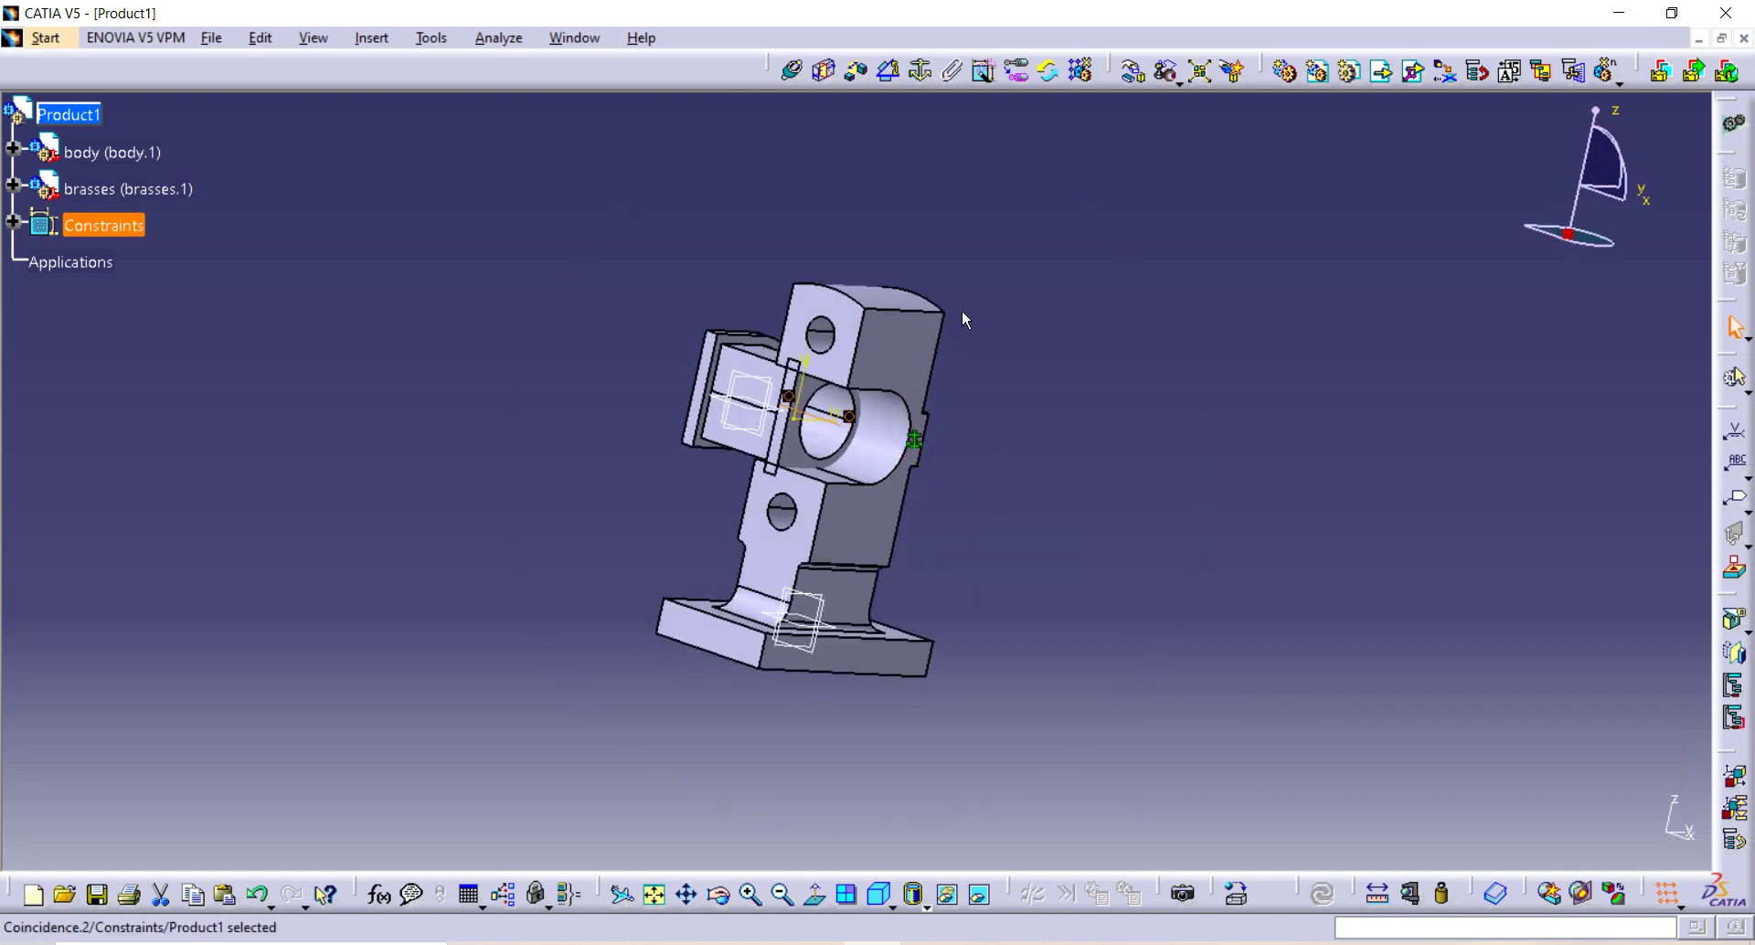
Step: Seat the brasses face against the body face with a contact constraint and update
{"action": "left_click", "coordinate": [856, 85]}
{"action": "middle_click_drag", "start_coordinate": [725, 283], "coordinate": [805, 302]}
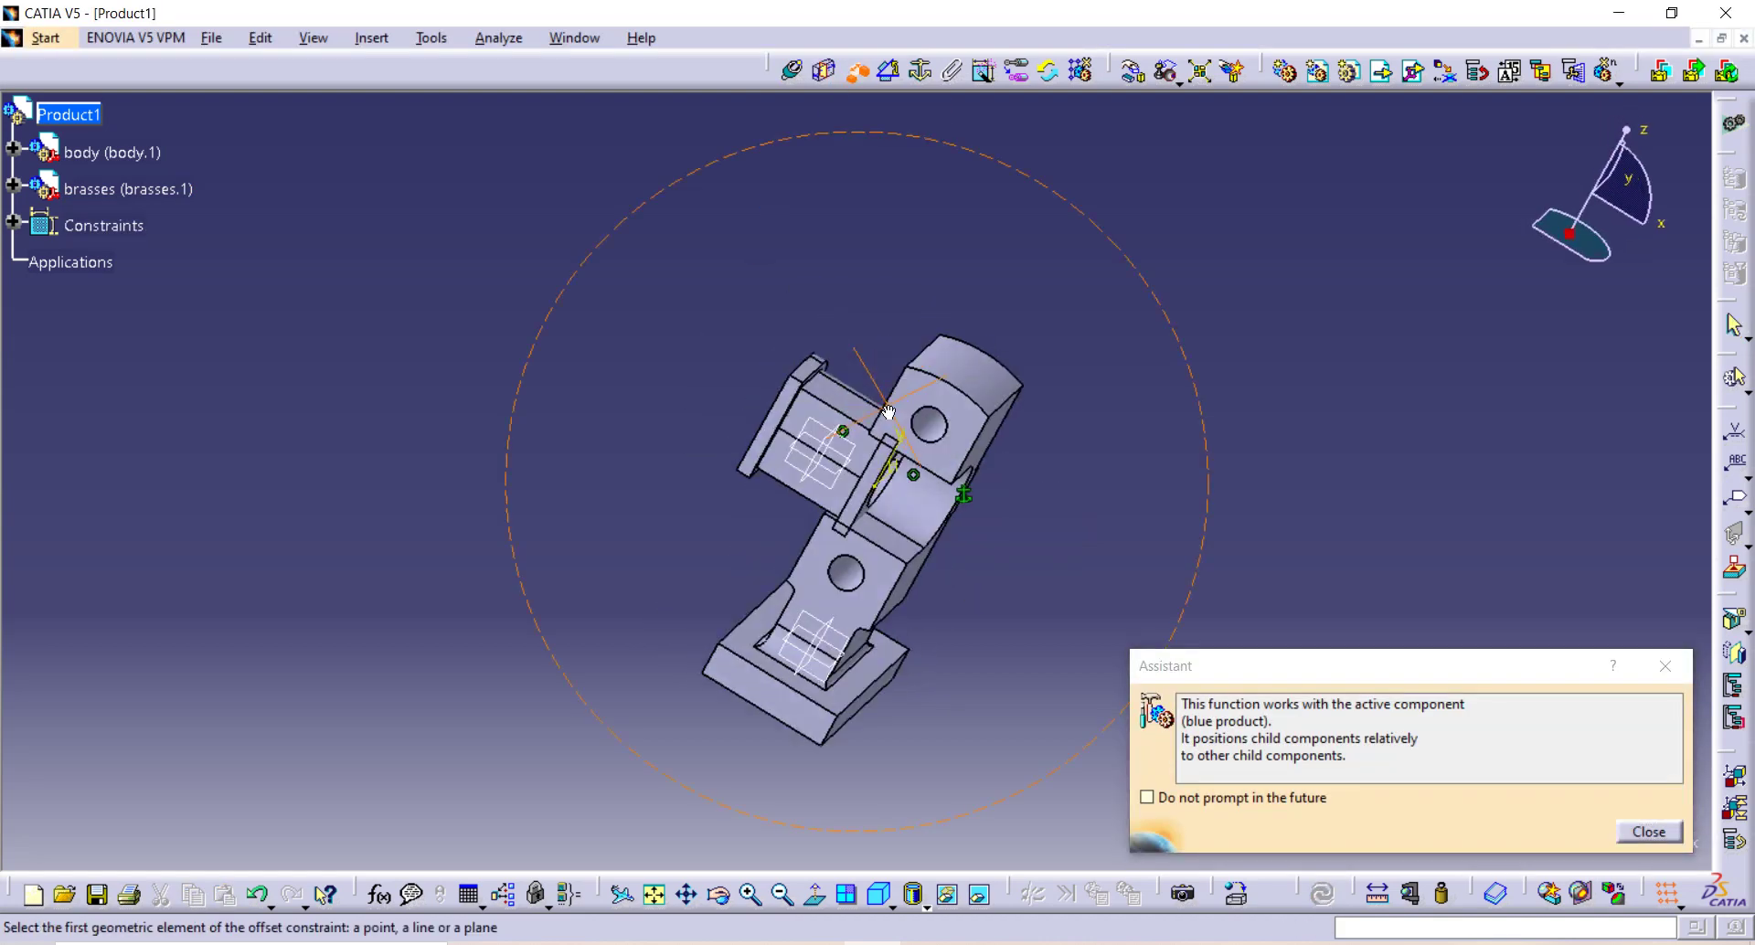
{"action": "left_click", "coordinate": [821, 67]}
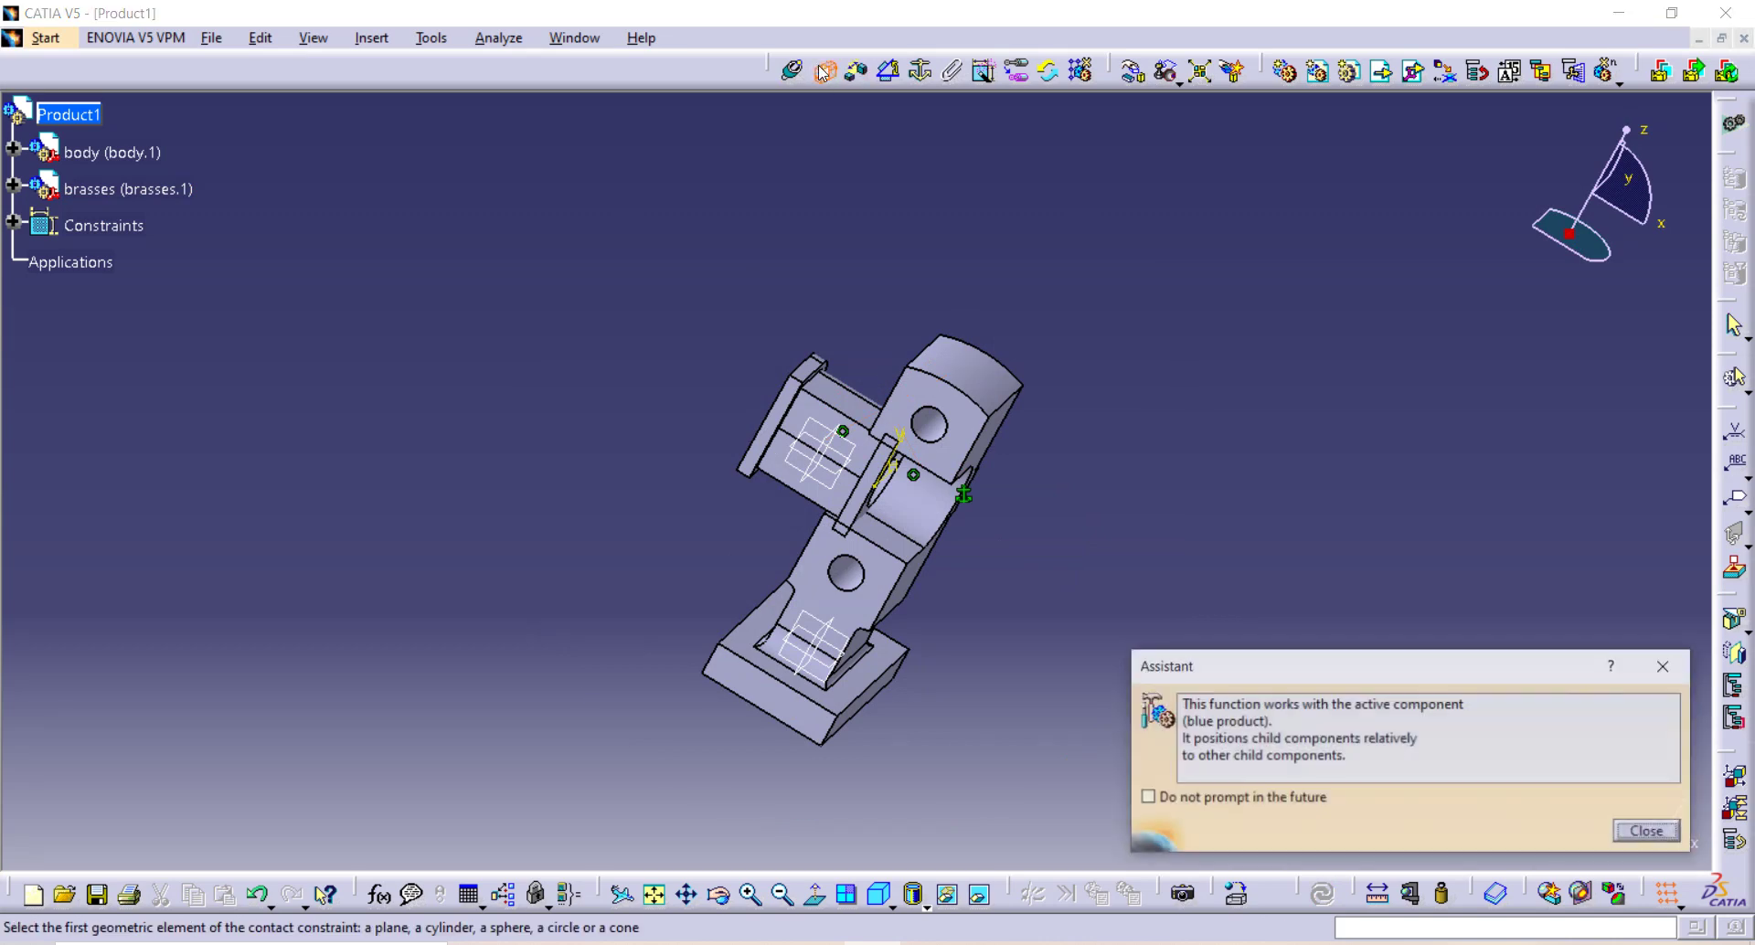
{"action": "middle_click_drag", "start_coordinate": [784, 359], "coordinate": [756, 431]}
{"action": "left_click", "coordinate": [1013, 514]}
{"action": "left_click", "coordinate": [711, 337]}
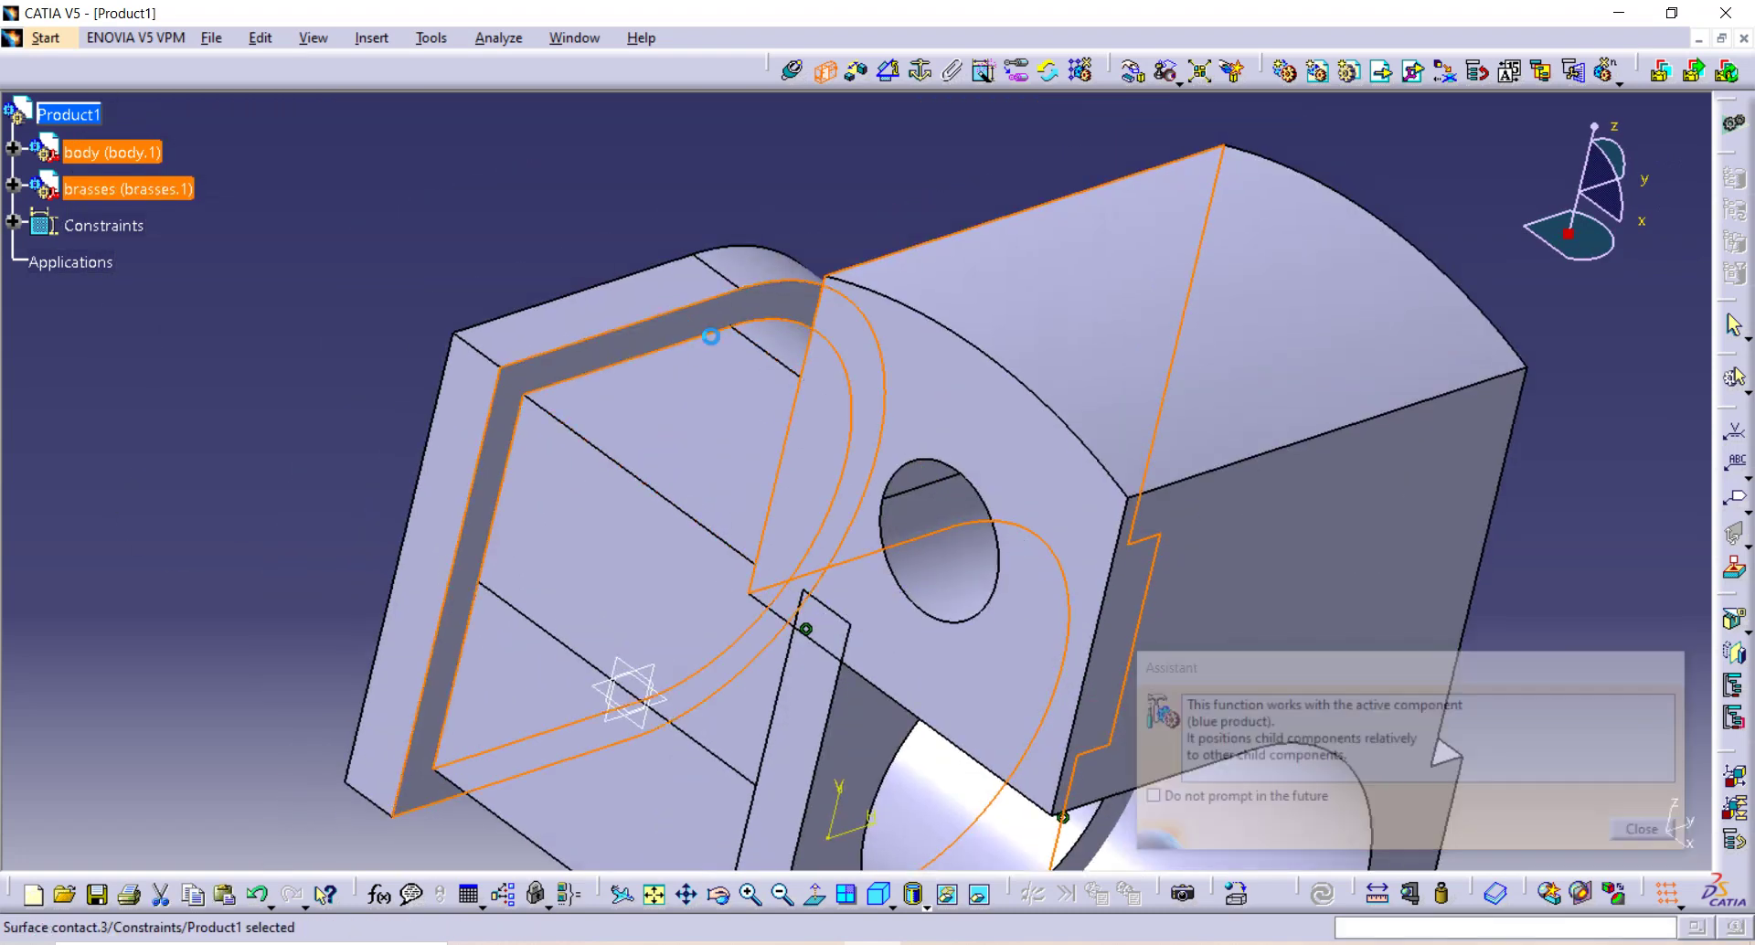
{"action": "left_click", "coordinate": [1318, 900]}
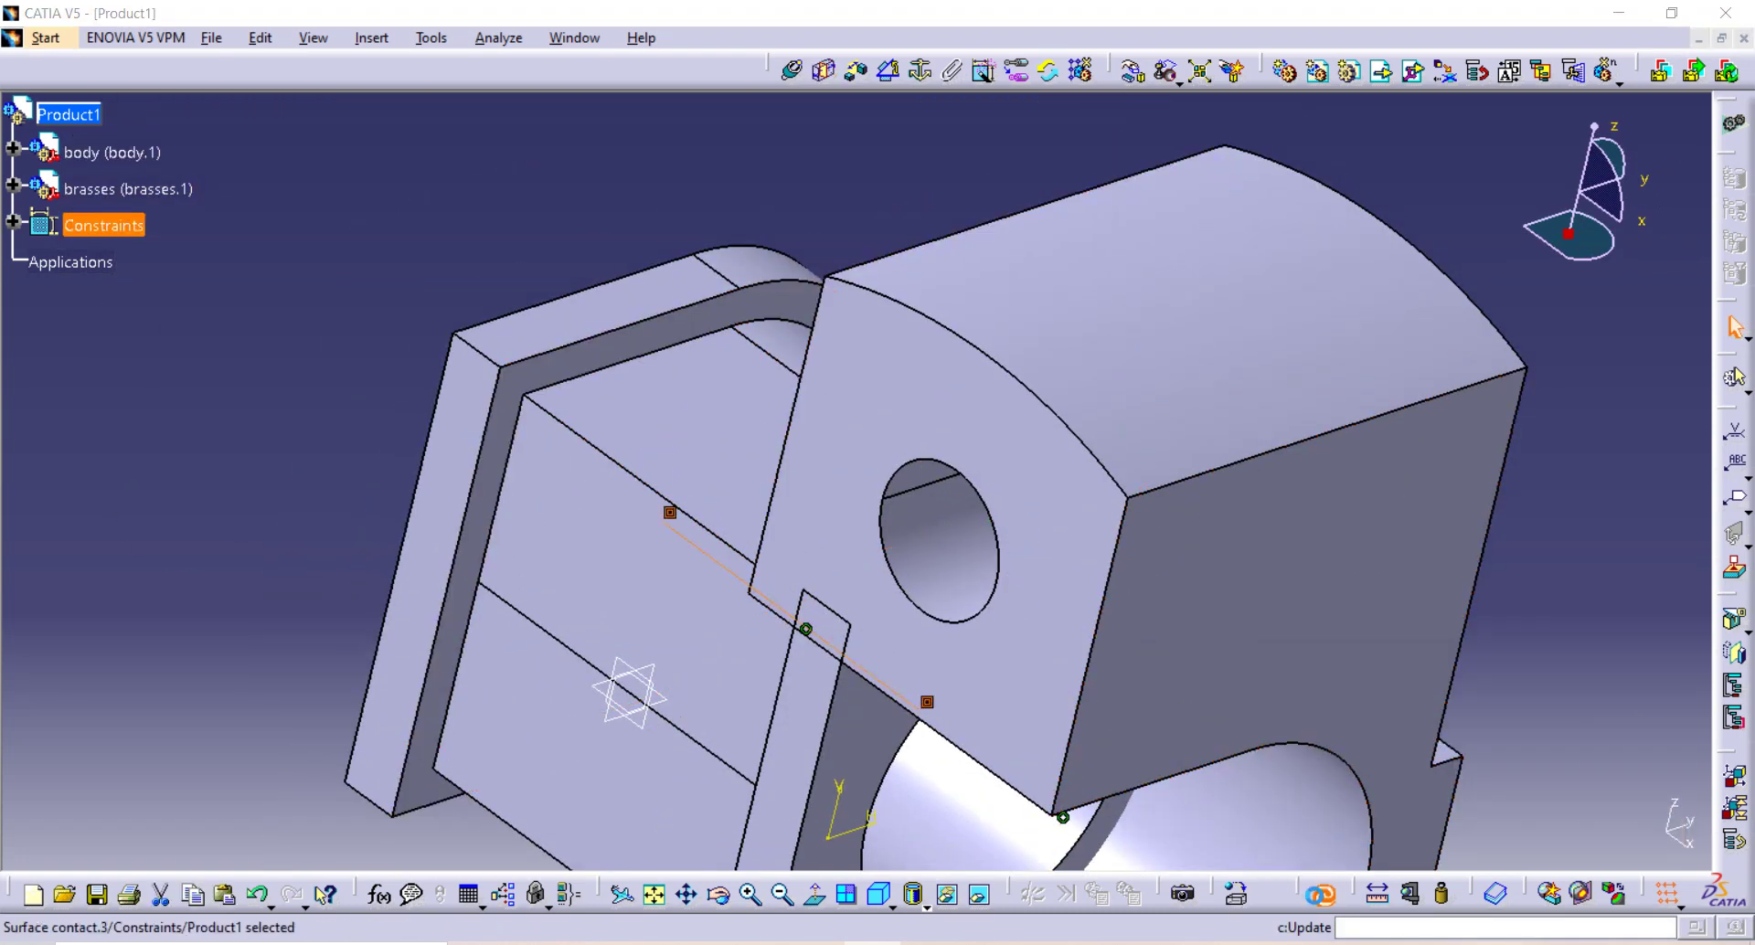
{"action": "middle_click_drag", "start_coordinate": [874, 456], "coordinate": [901, 572]}
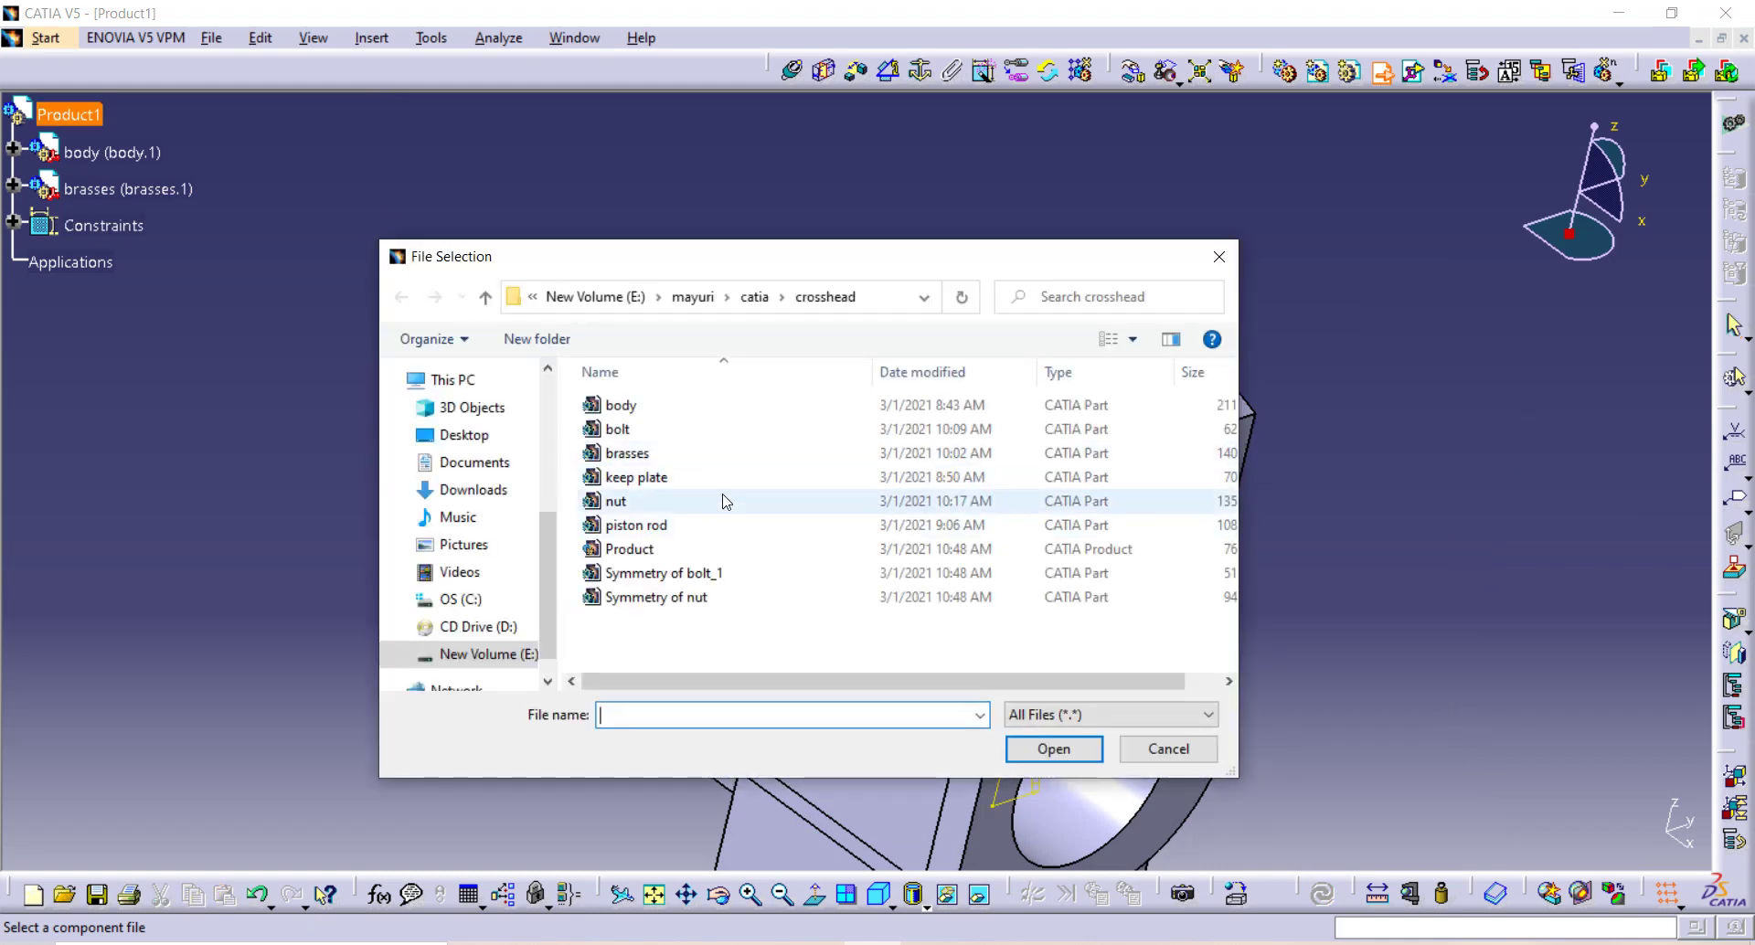
Step: Insert the keep plate and make its two hole axes coincide with the body's holes
{"action": "left_click", "coordinate": [674, 476]}
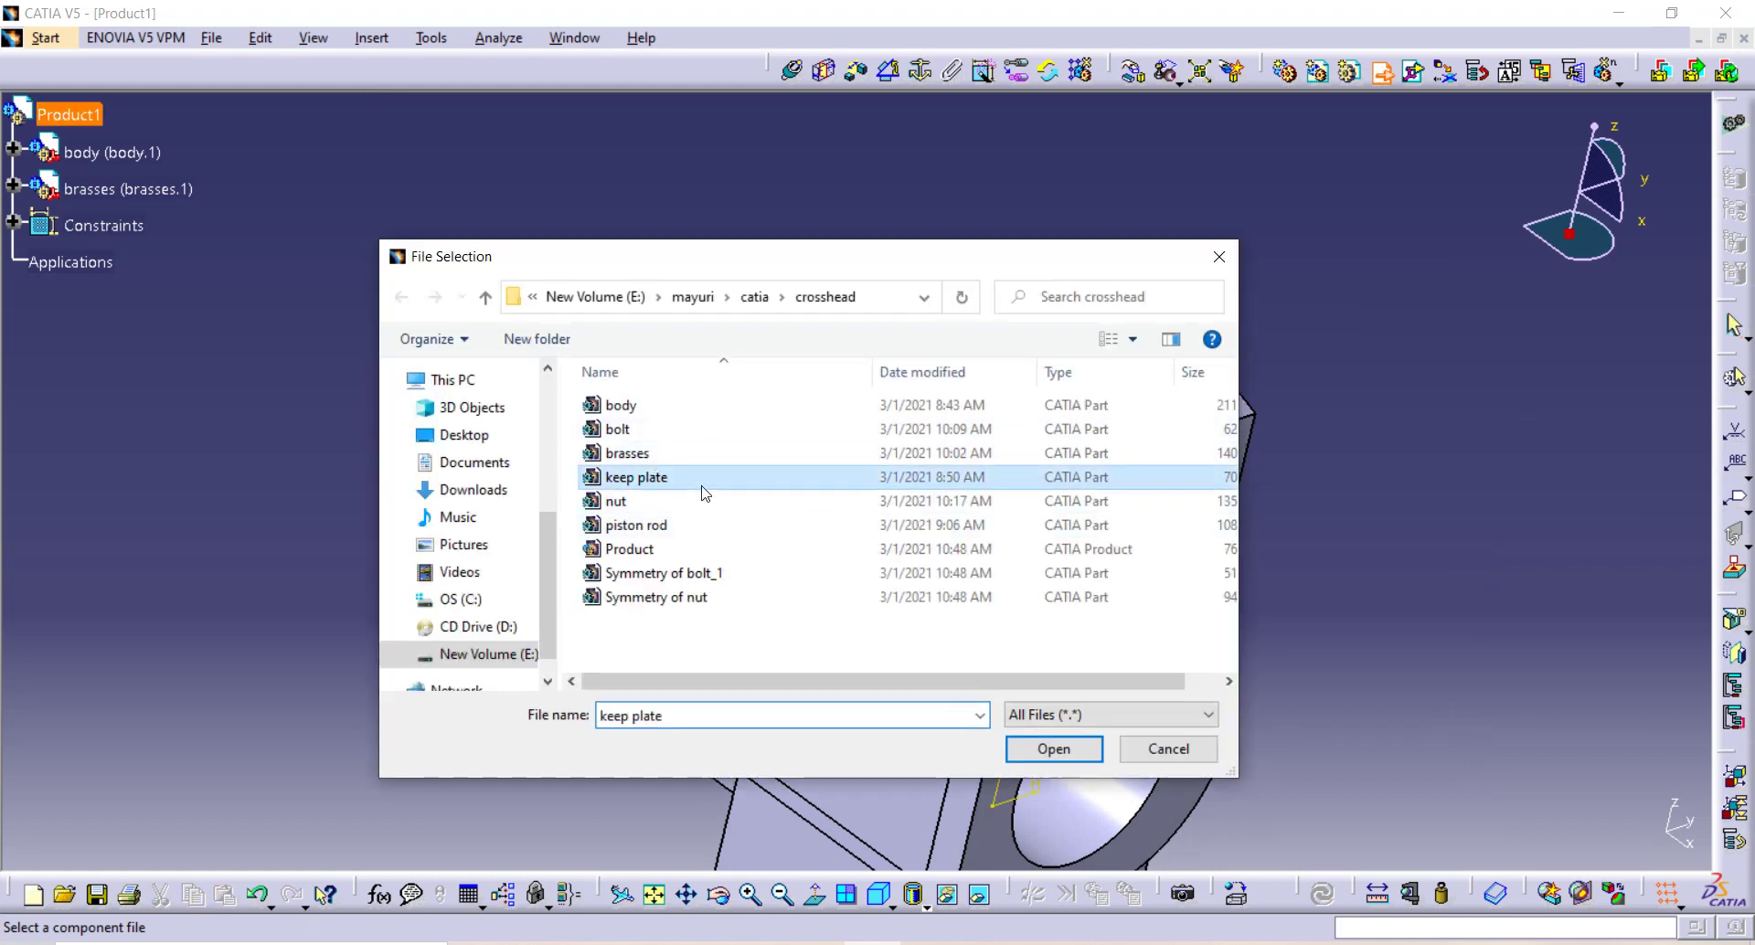
{"action": "left_click", "coordinate": [1052, 750]}
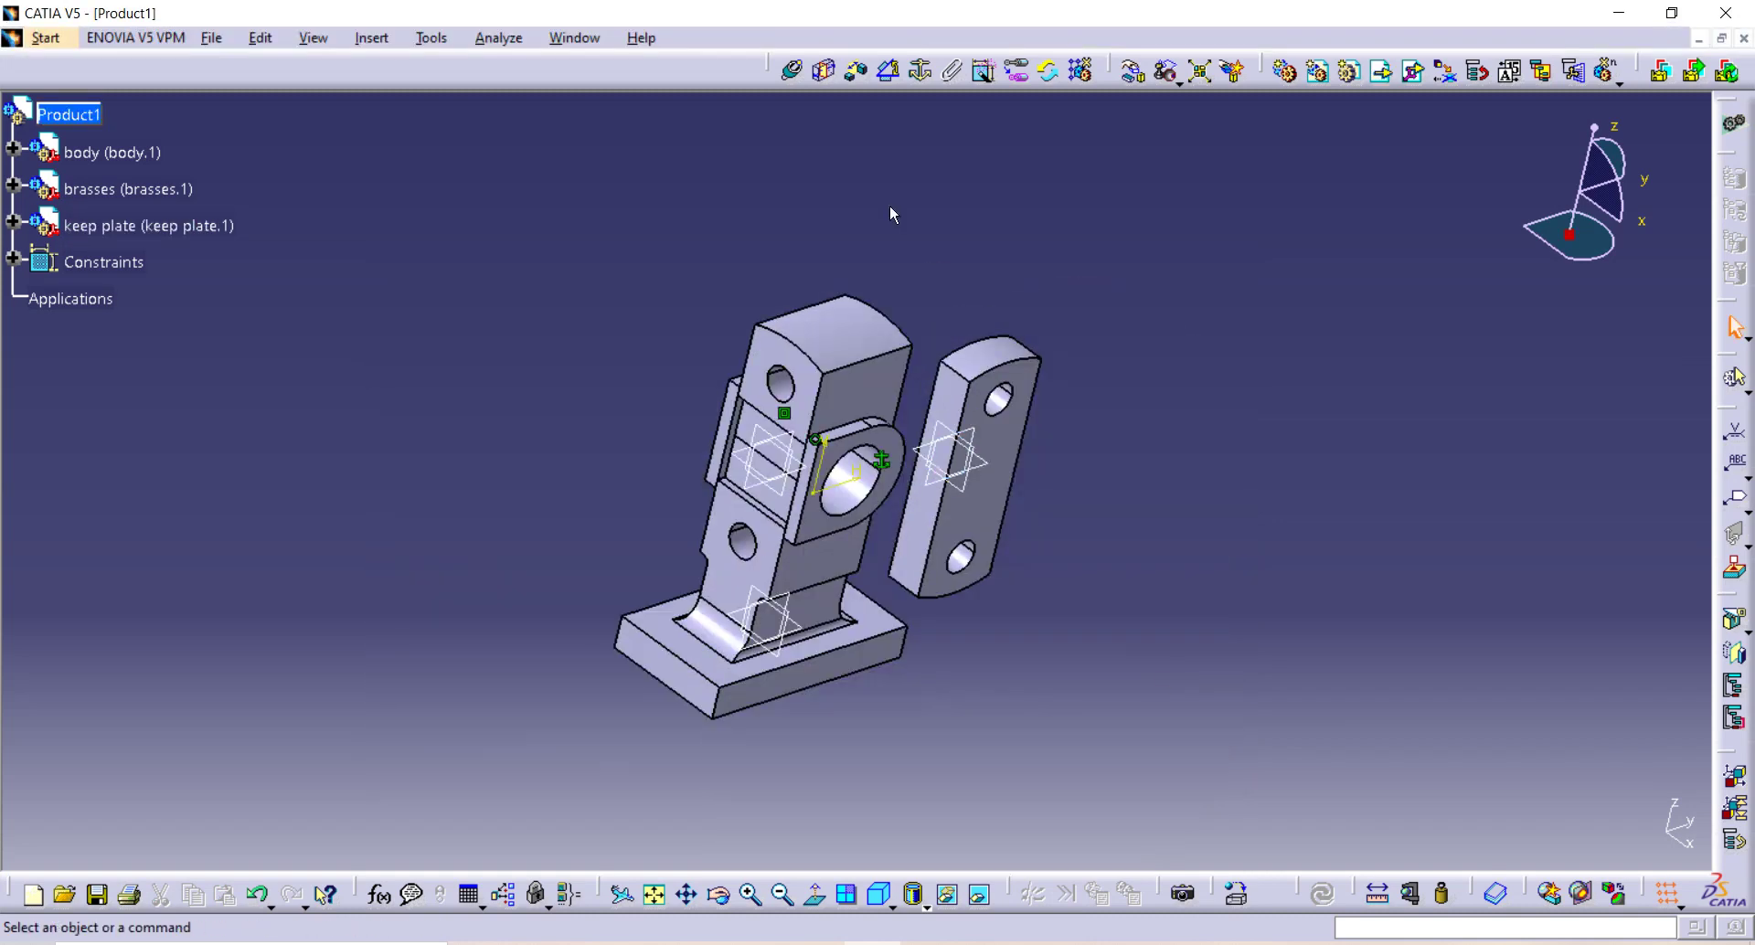
{"action": "left_click", "coordinate": [794, 80]}
{"action": "middle_click_drag", "start_coordinate": [779, 256], "coordinate": [915, 311]}
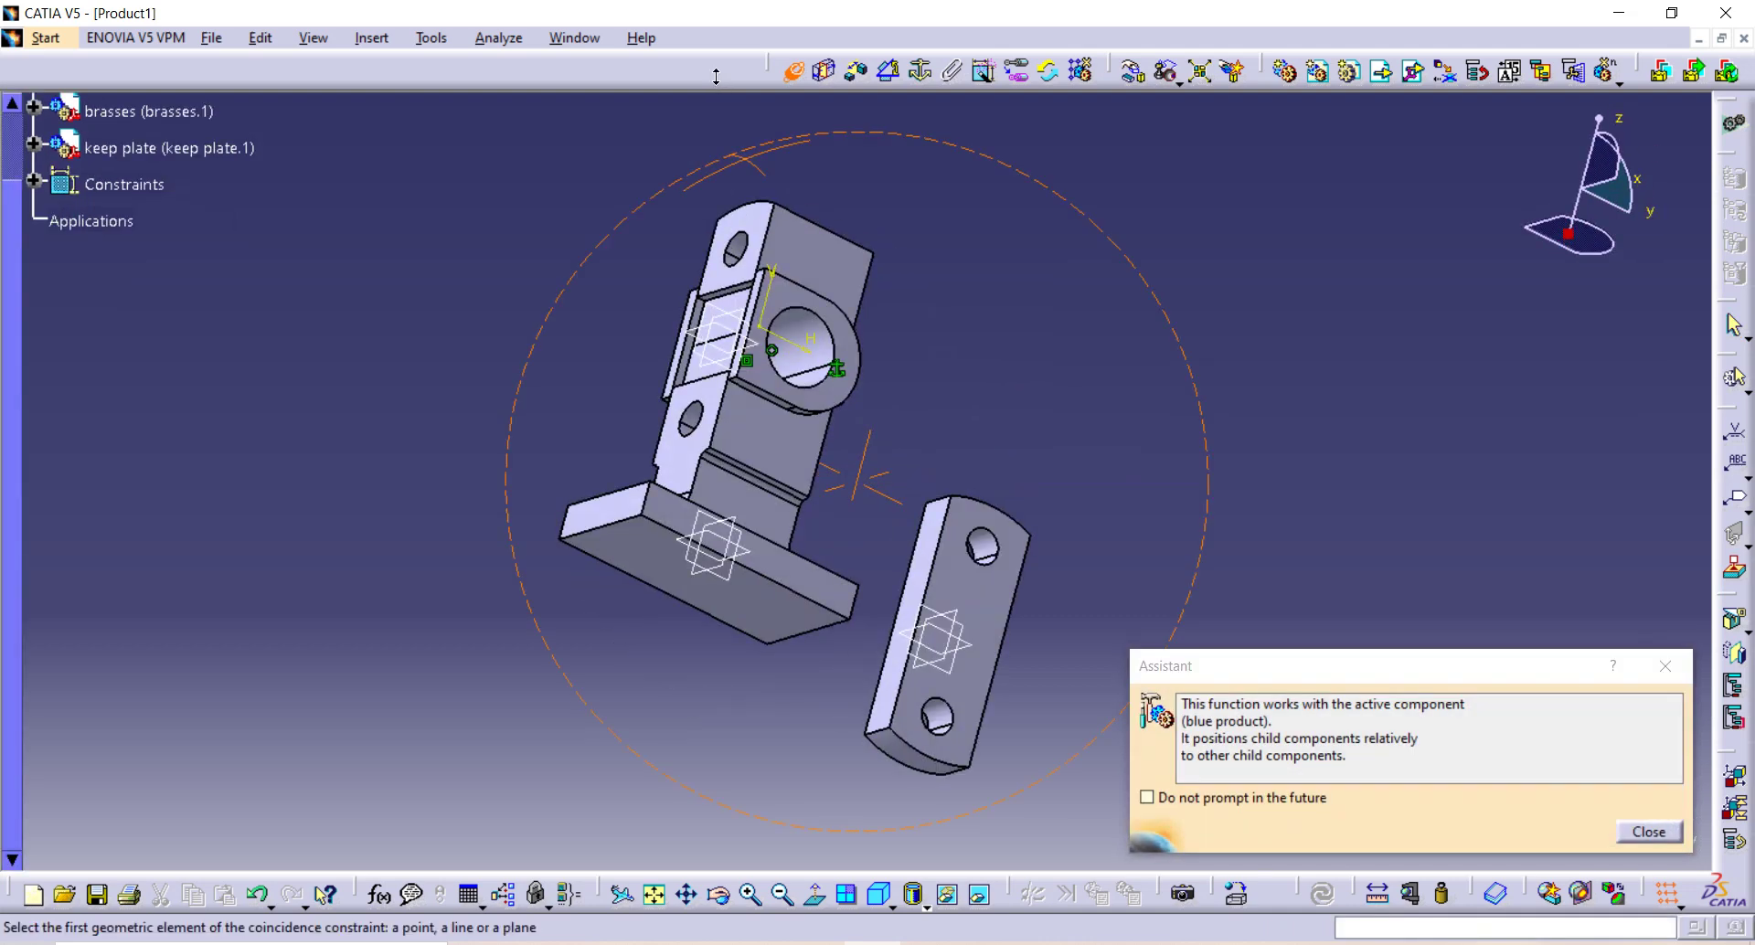
{"action": "left_click", "coordinate": [989, 547]}
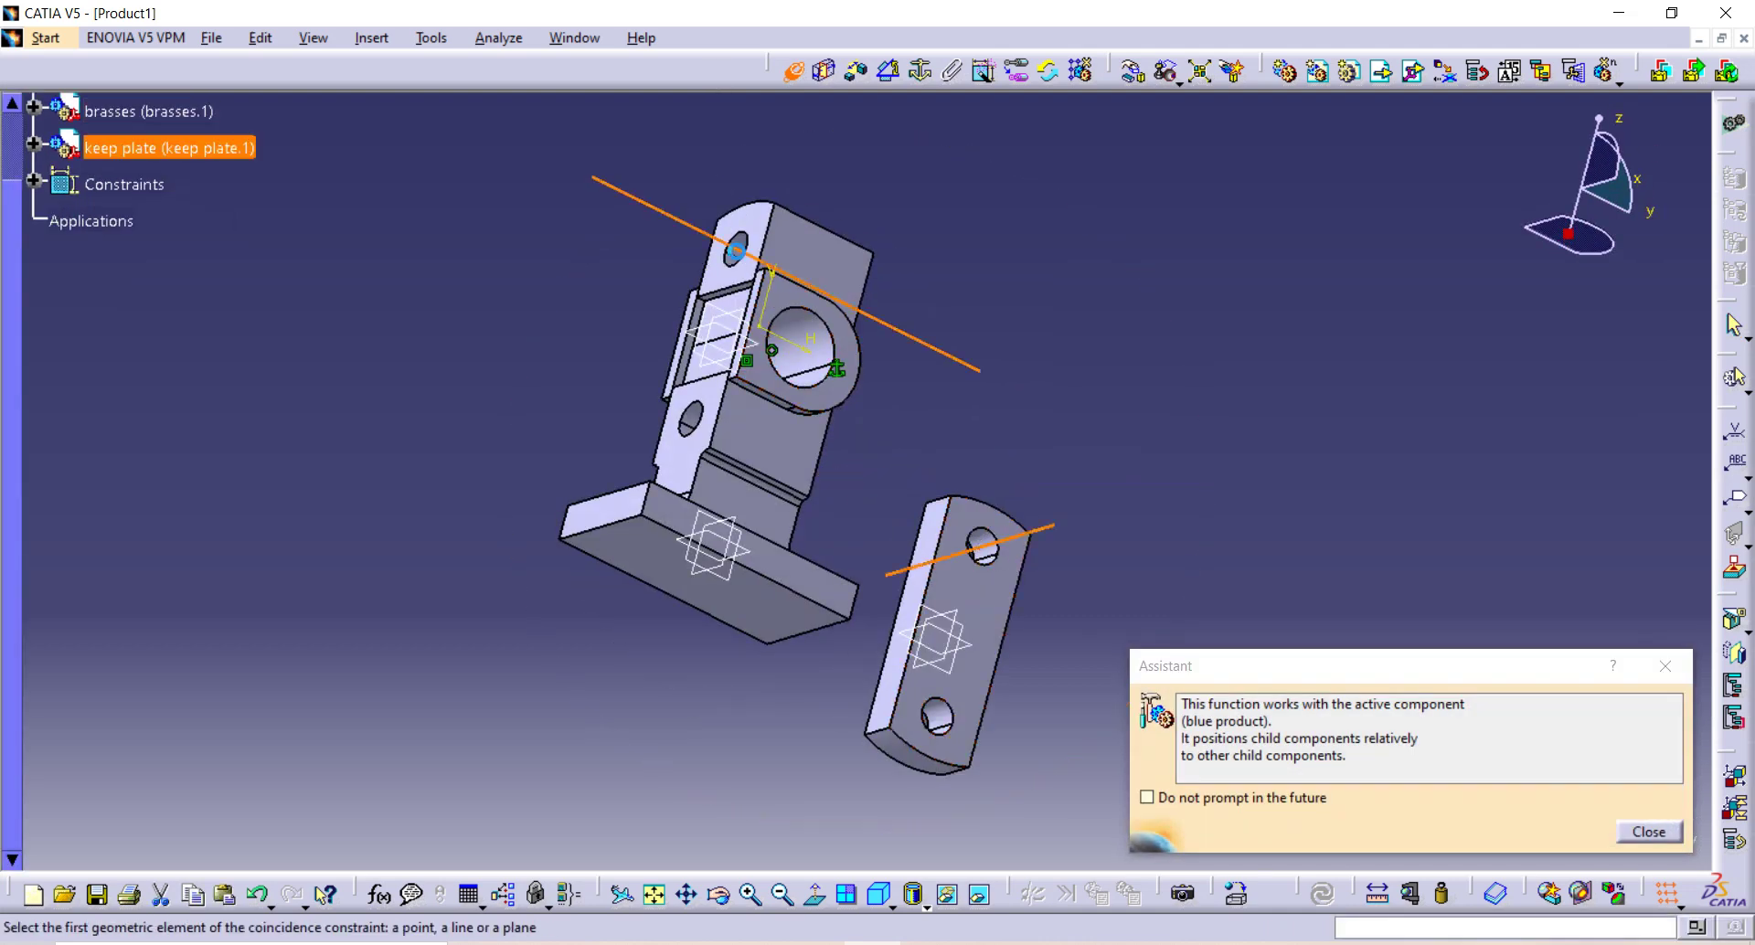
{"action": "left_click", "coordinate": [727, 254]}
{"action": "left_click", "coordinate": [935, 720]}
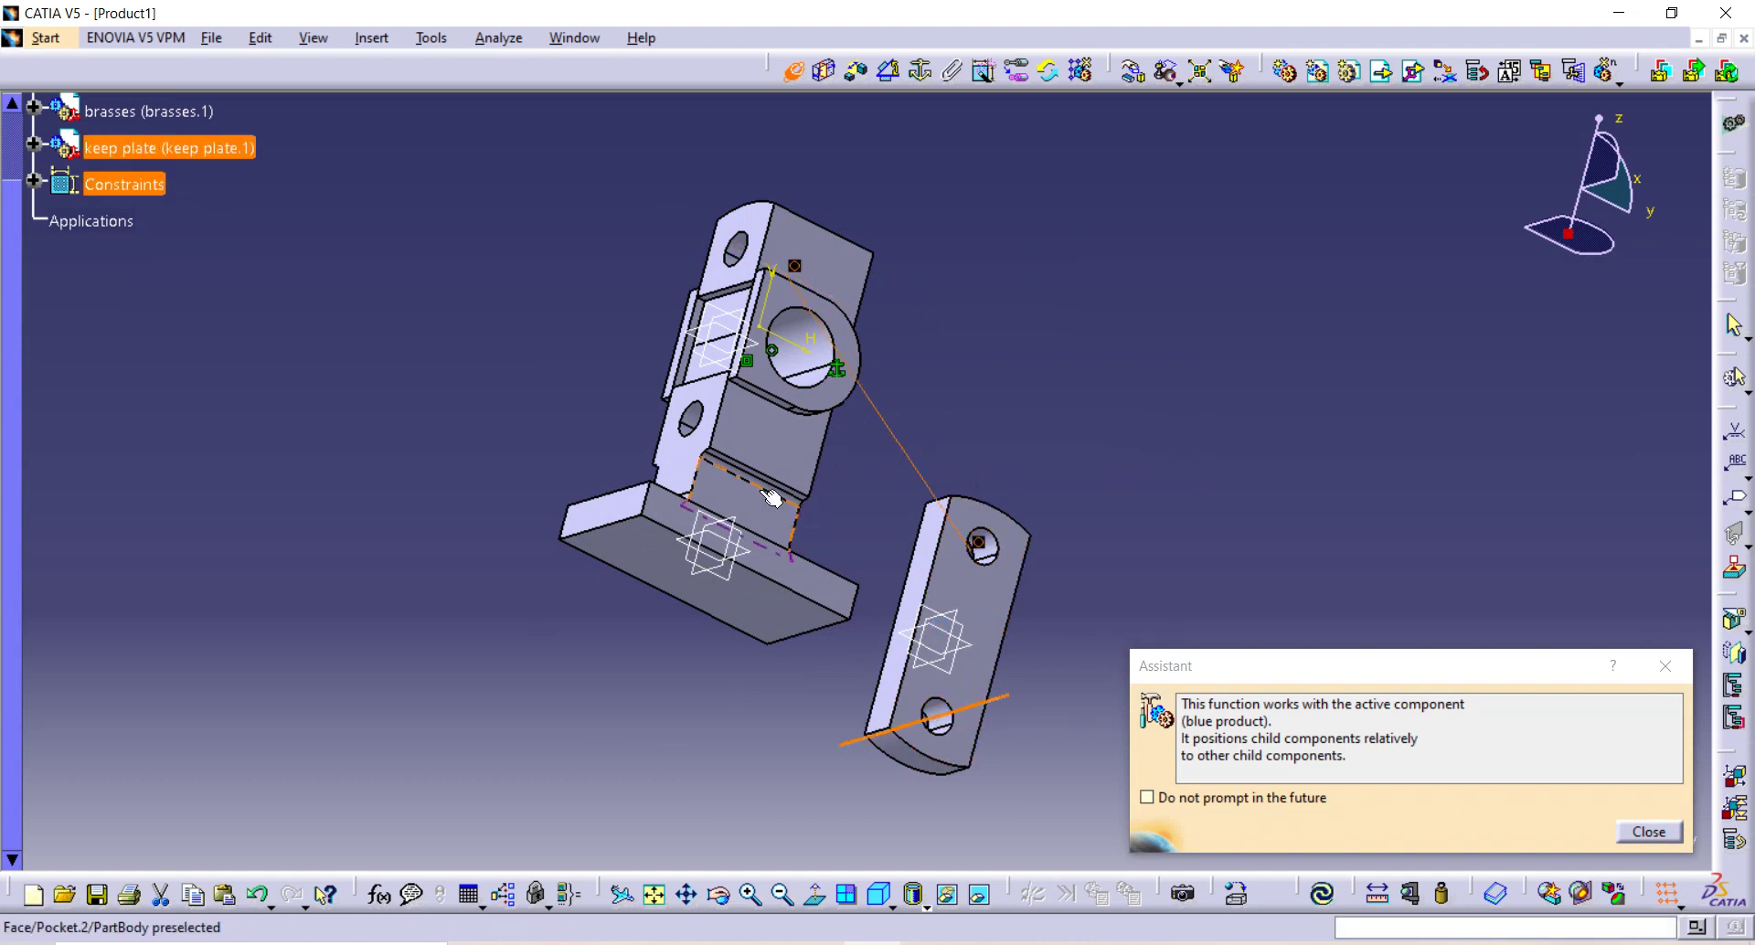
{"action": "left_click", "coordinate": [690, 421]}
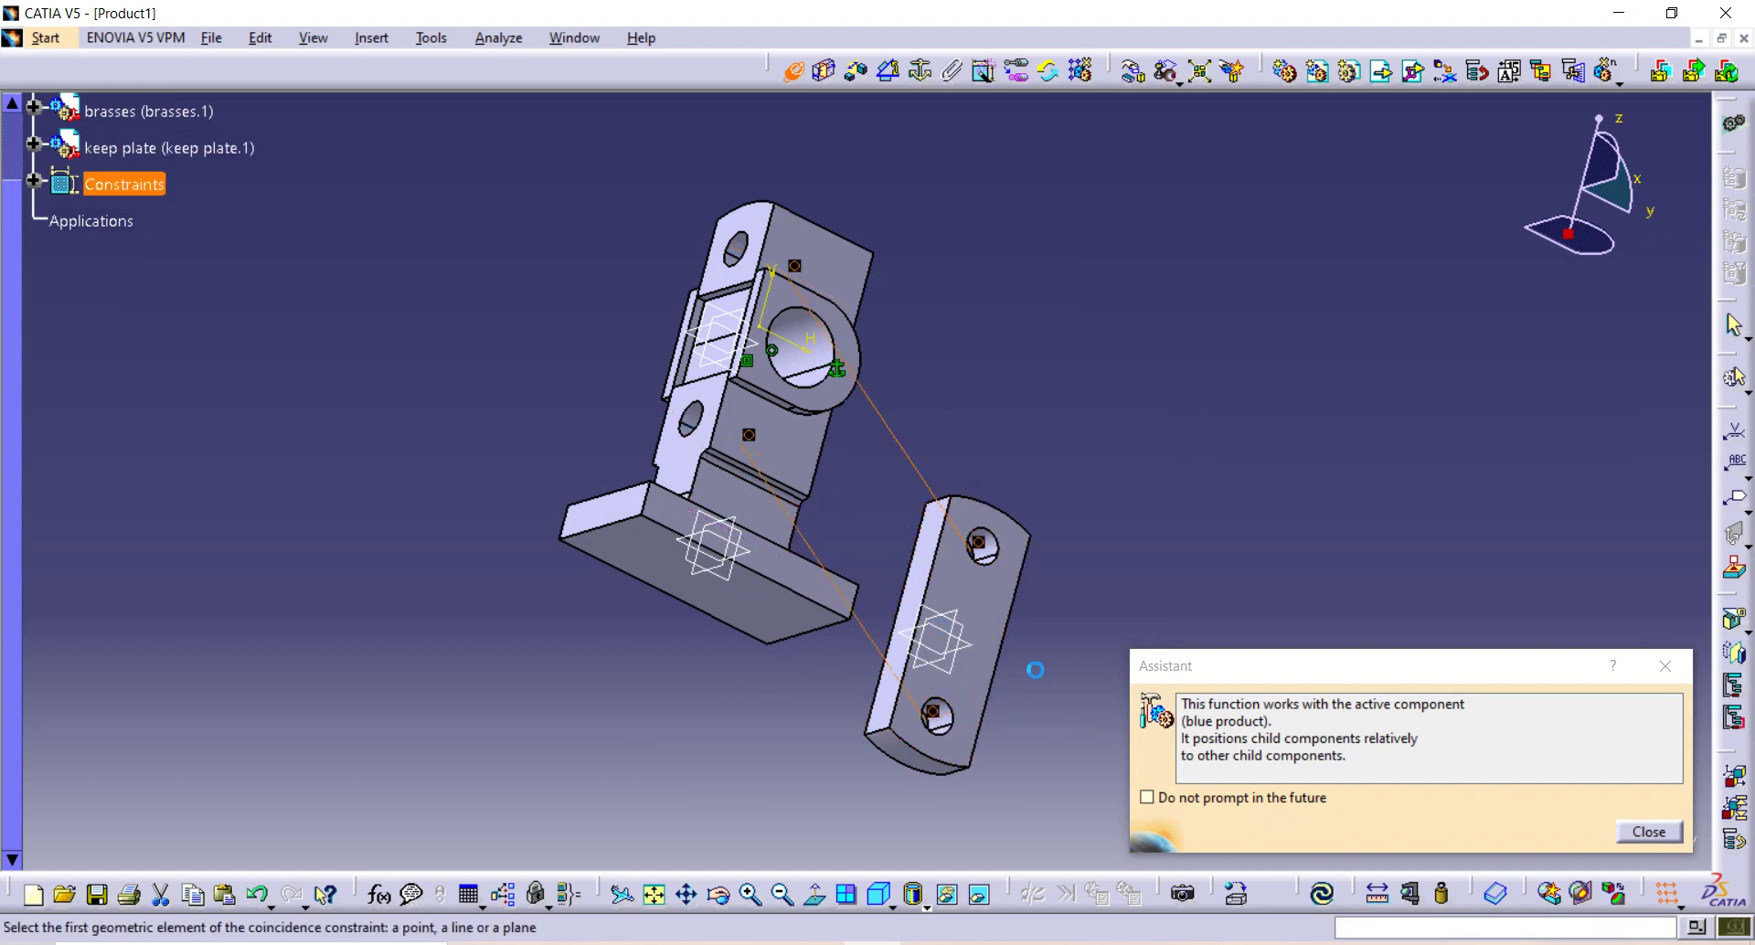
{"action": "left_click", "coordinate": [1322, 893]}
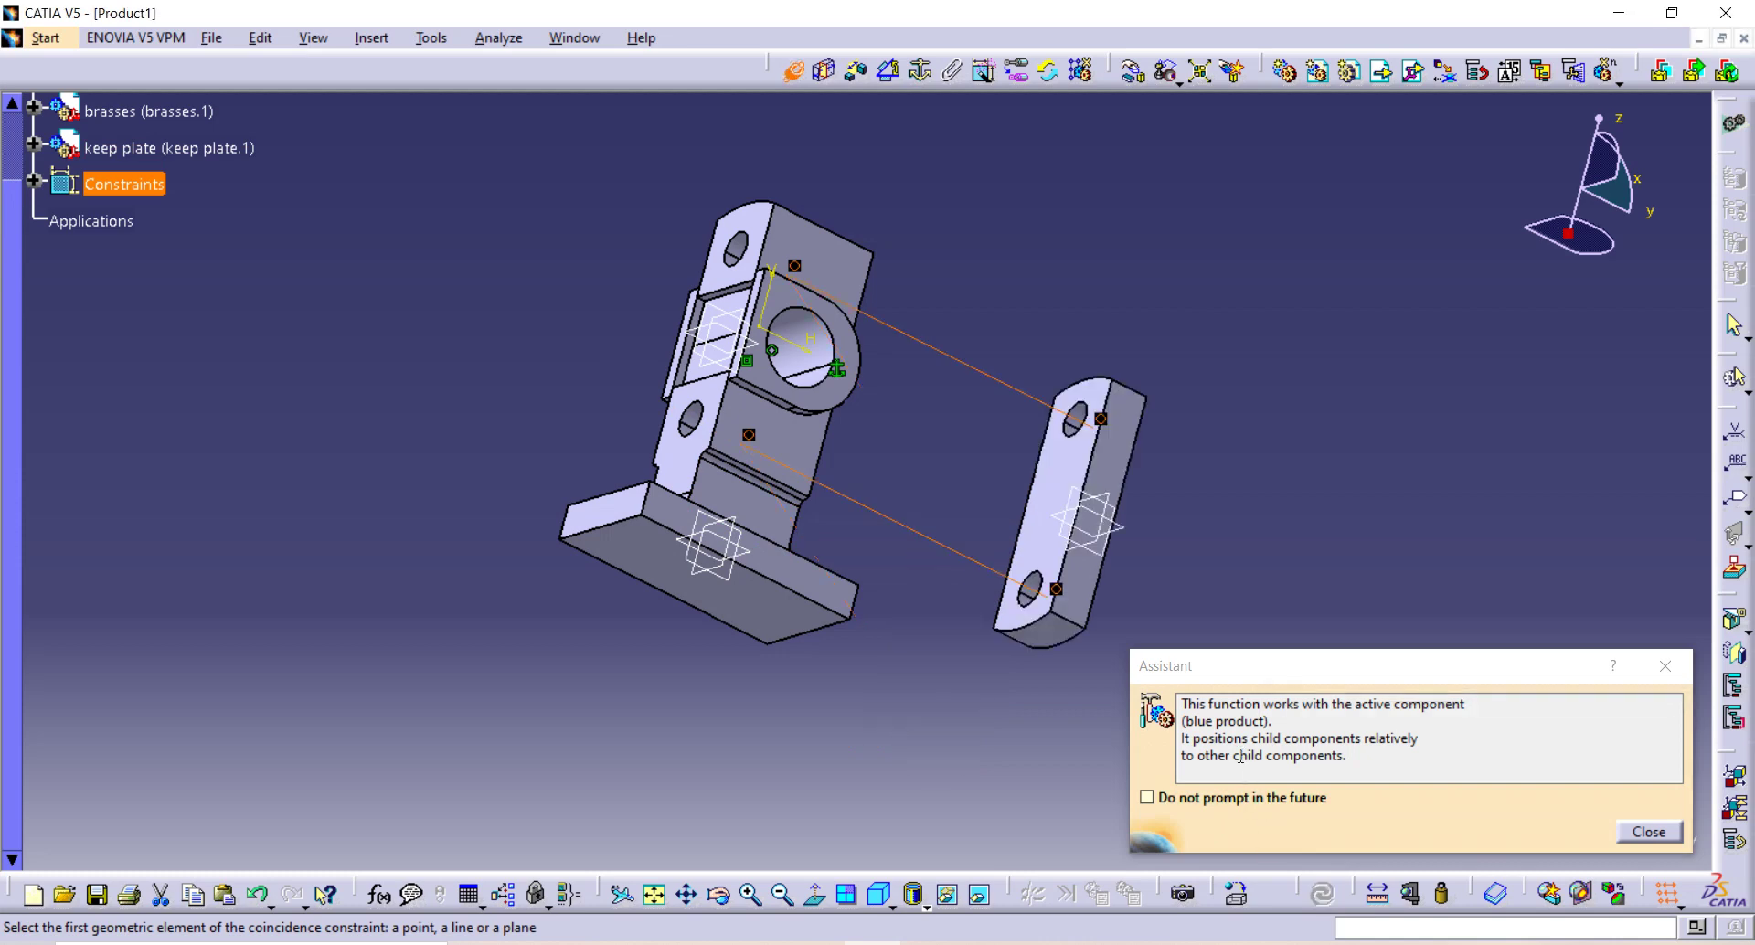
{"action": "middle_click_drag", "start_coordinate": [1158, 376], "coordinate": [905, 420]}
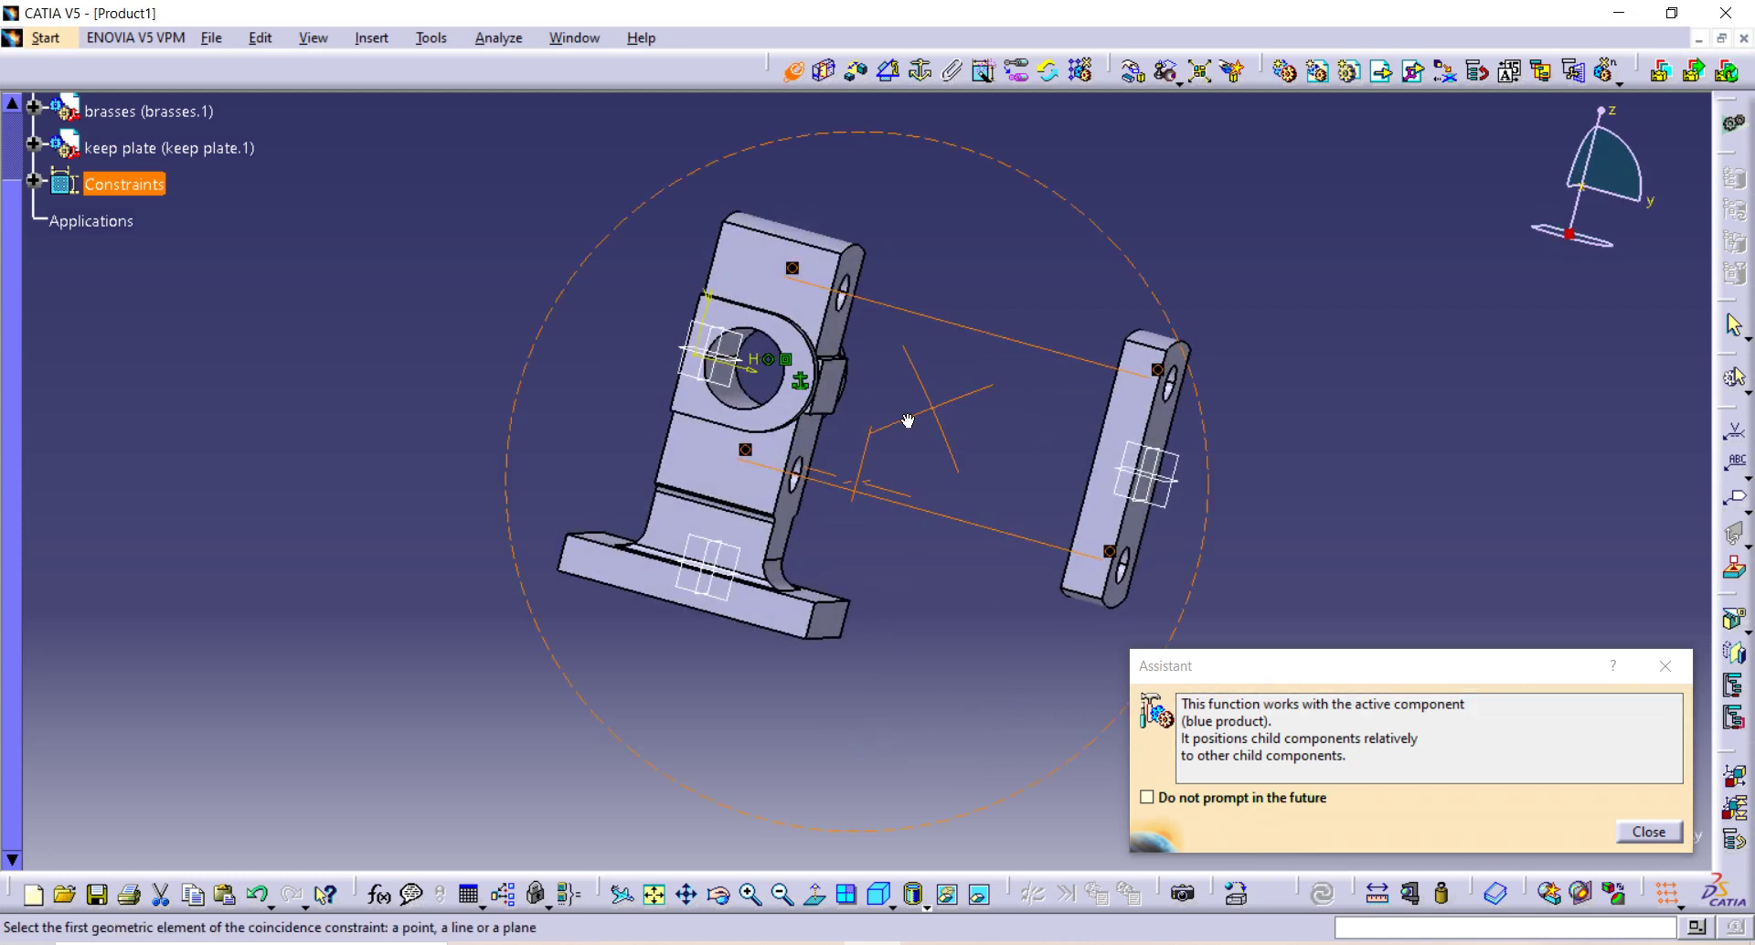
Step: Constrain the keep plate face to the body's side face with a 0 offset and update
{"action": "left_click", "coordinate": [858, 73]}
{"action": "middle_click_drag", "start_coordinate": [1170, 395], "coordinate": [1164, 417]}
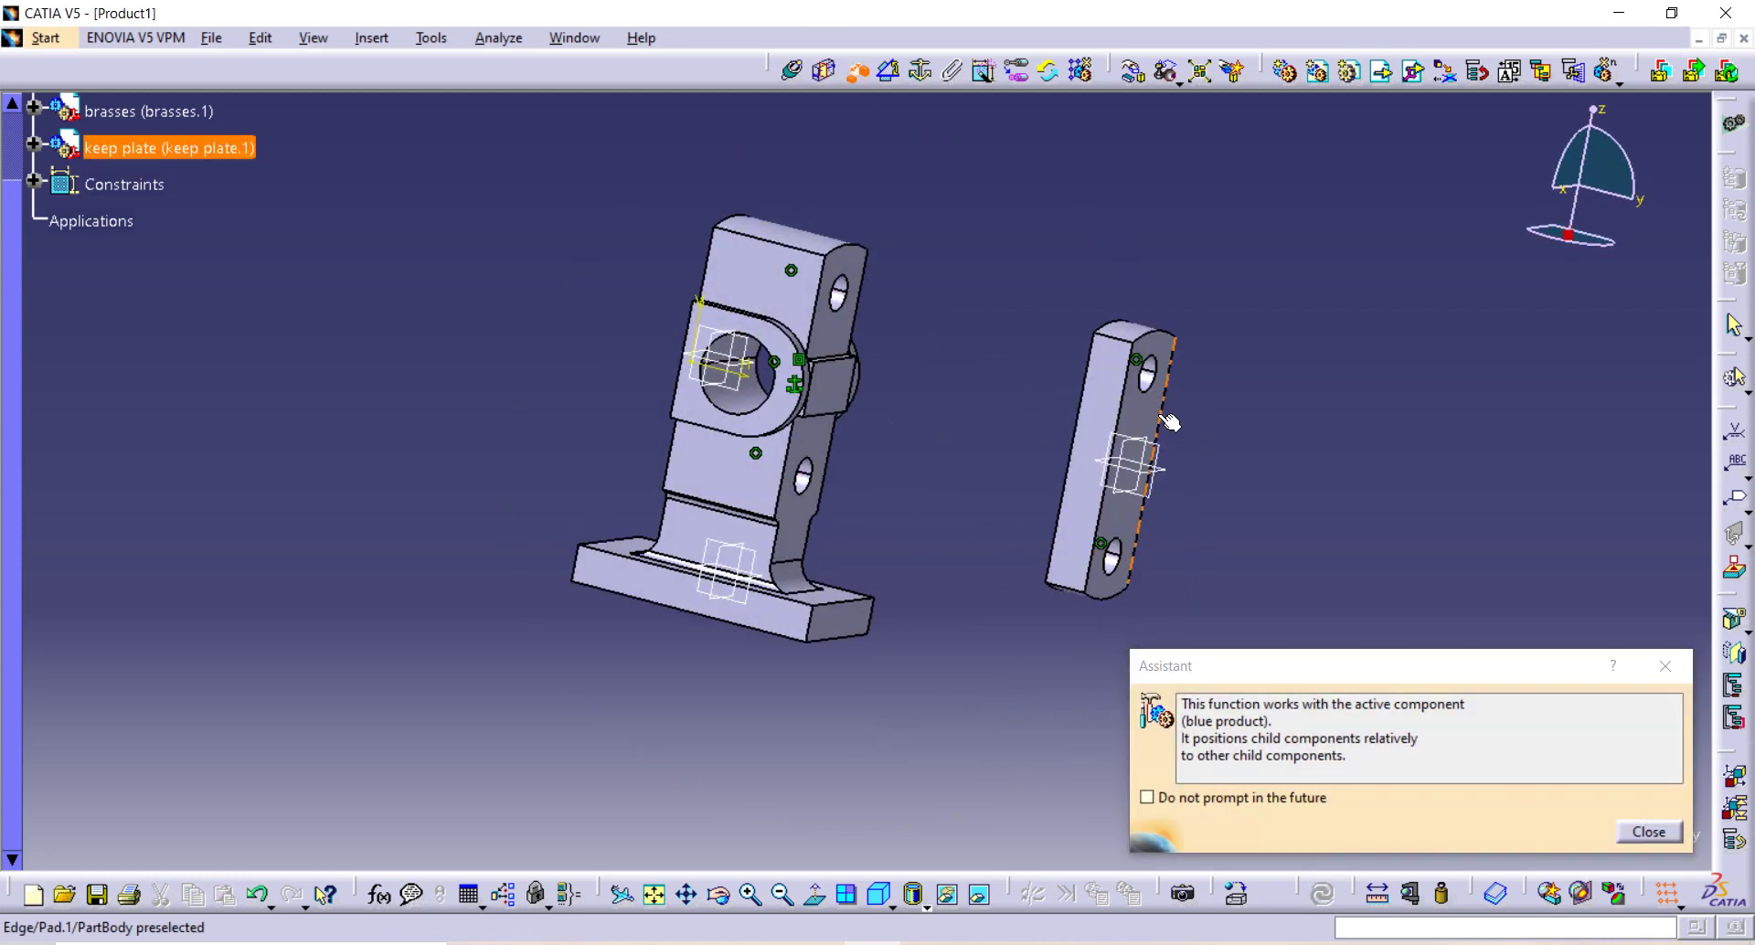
{"action": "left_click", "coordinate": [1145, 417]}
{"action": "middle_click_drag", "start_coordinate": [621, 425], "coordinate": [964, 560]}
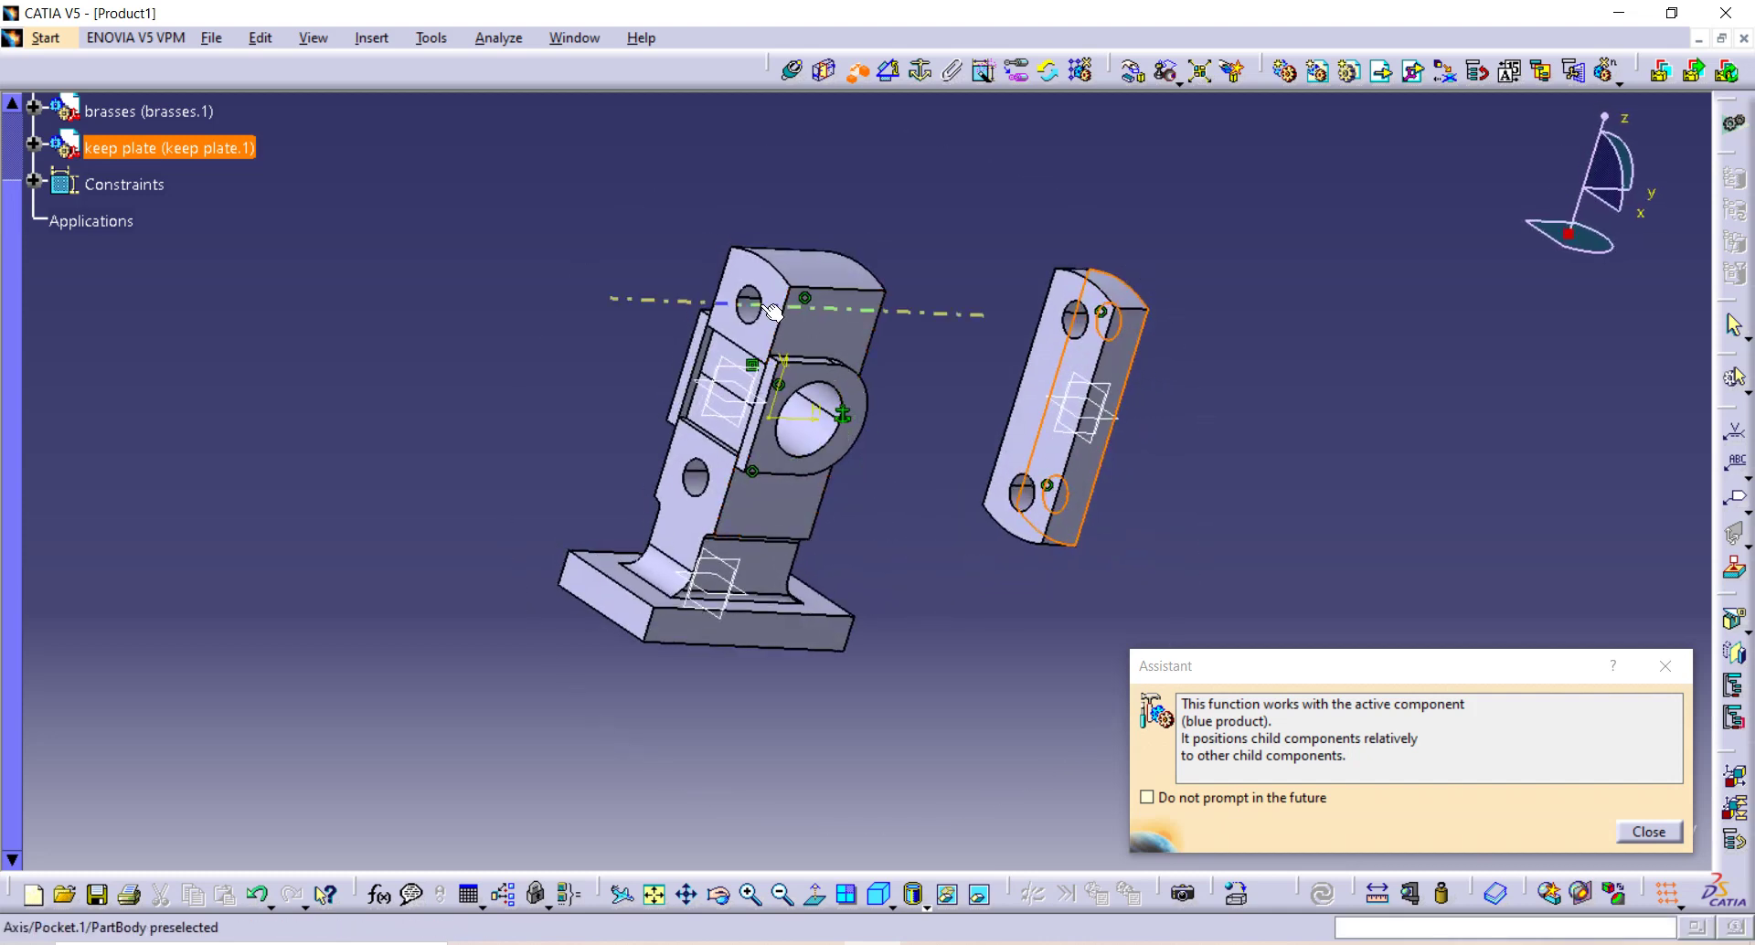
{"action": "left_click", "coordinate": [782, 297]}
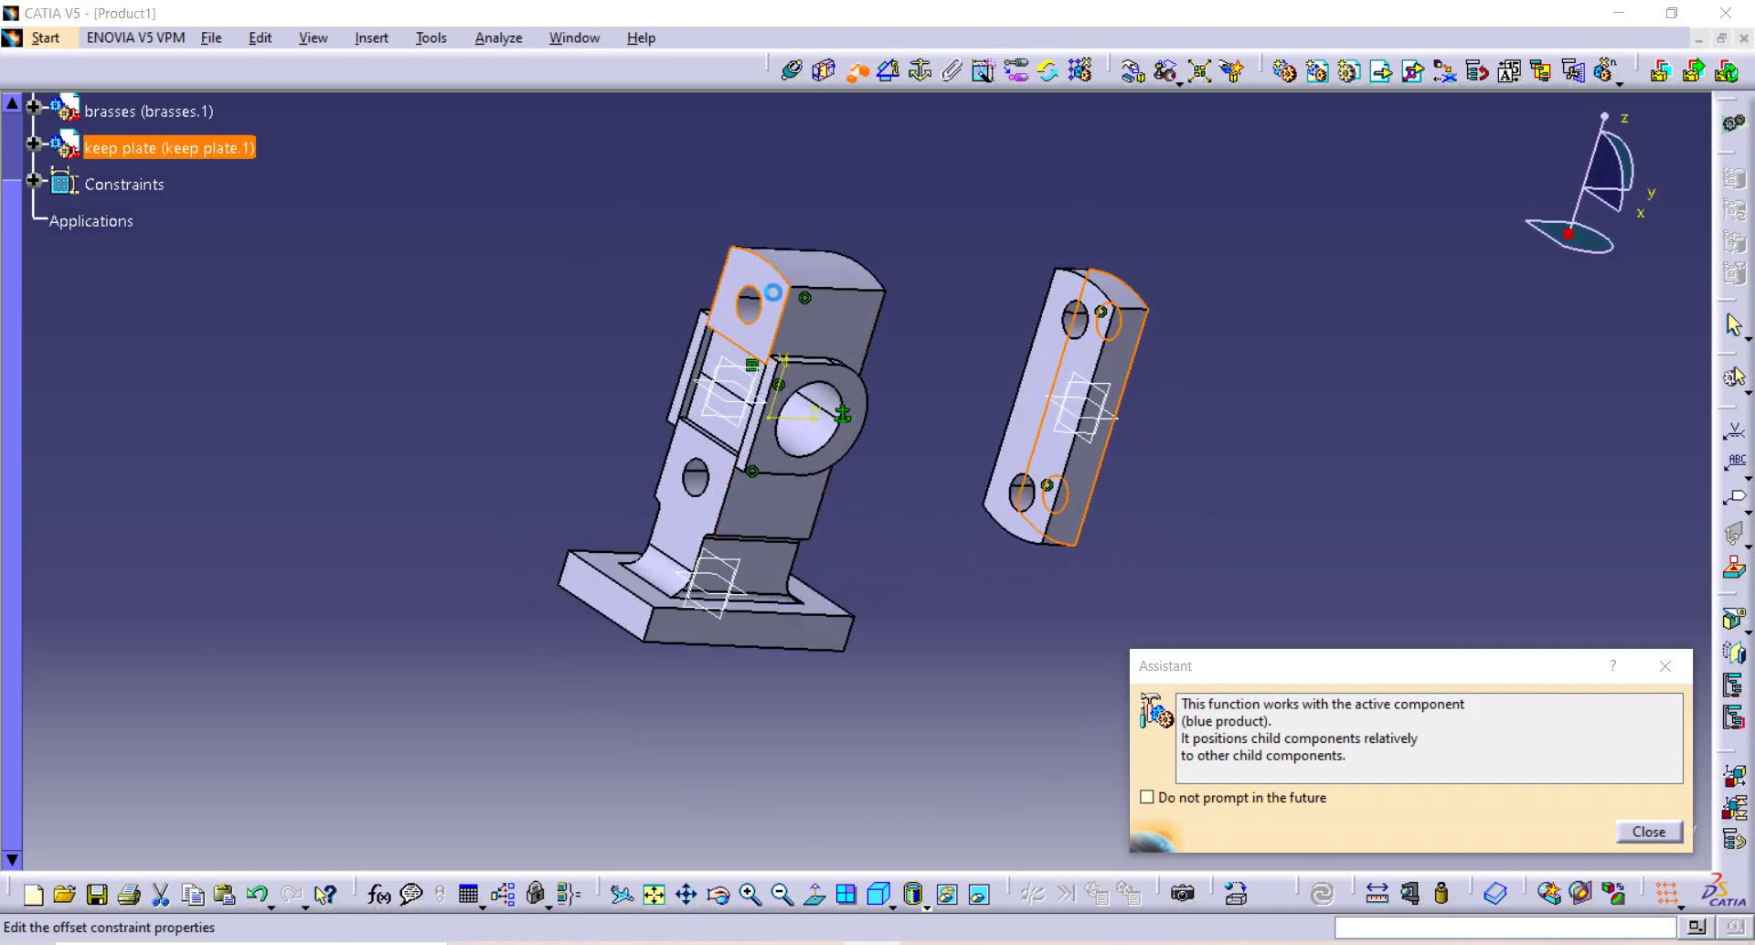
{"action": "middle_click_drag", "start_coordinate": [942, 485], "coordinate": [827, 427]}
{"action": "left_click", "coordinate": [1355, 793]}
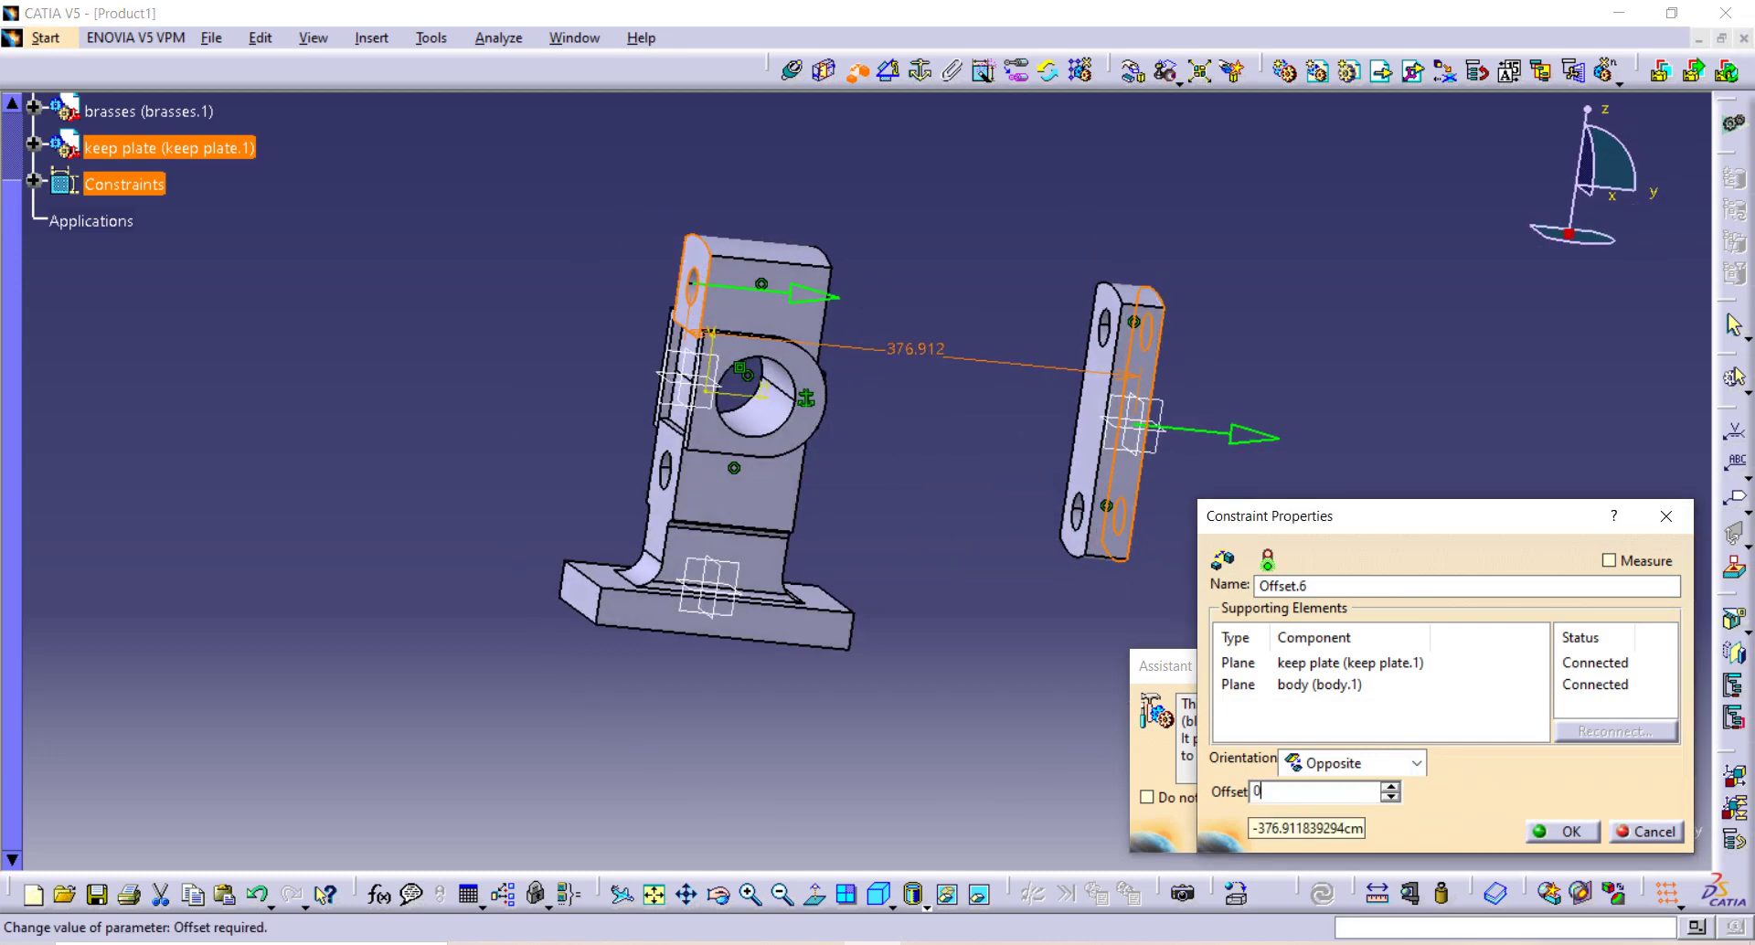
{"action": "type", "text": "0"}
{"action": "left_click", "coordinate": [1564, 831]}
{"action": "left_click", "coordinate": [1319, 894]}
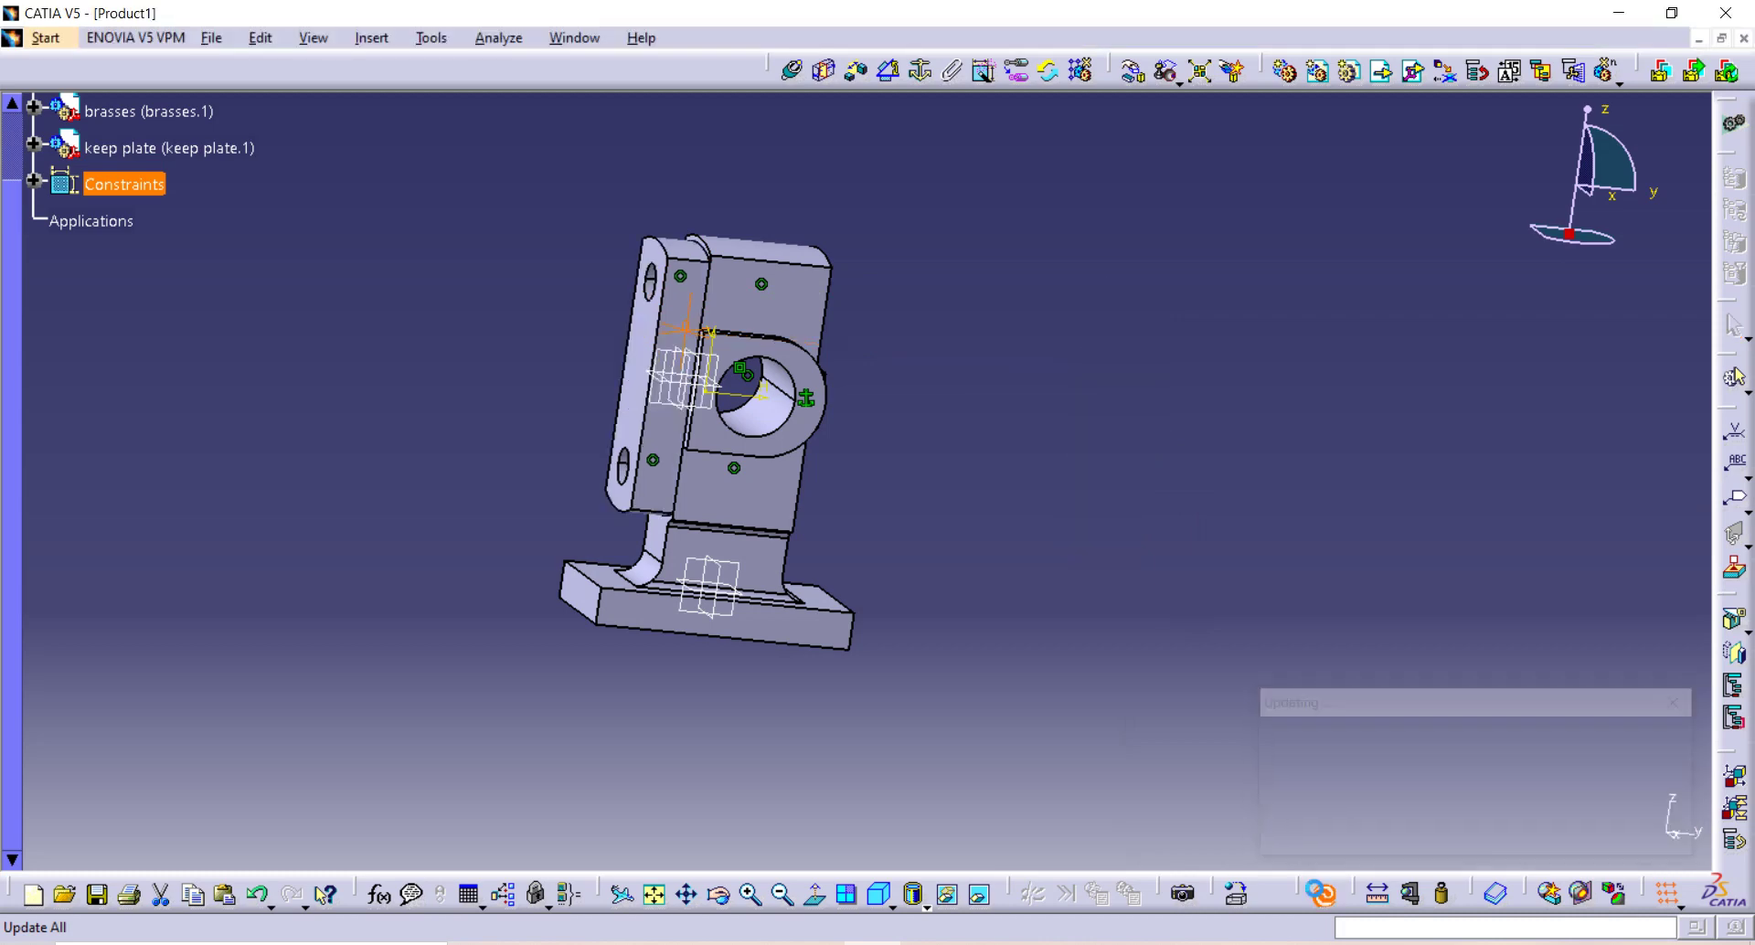
{"action": "middle_click_drag", "start_coordinate": [752, 395], "coordinate": [554, 355]}
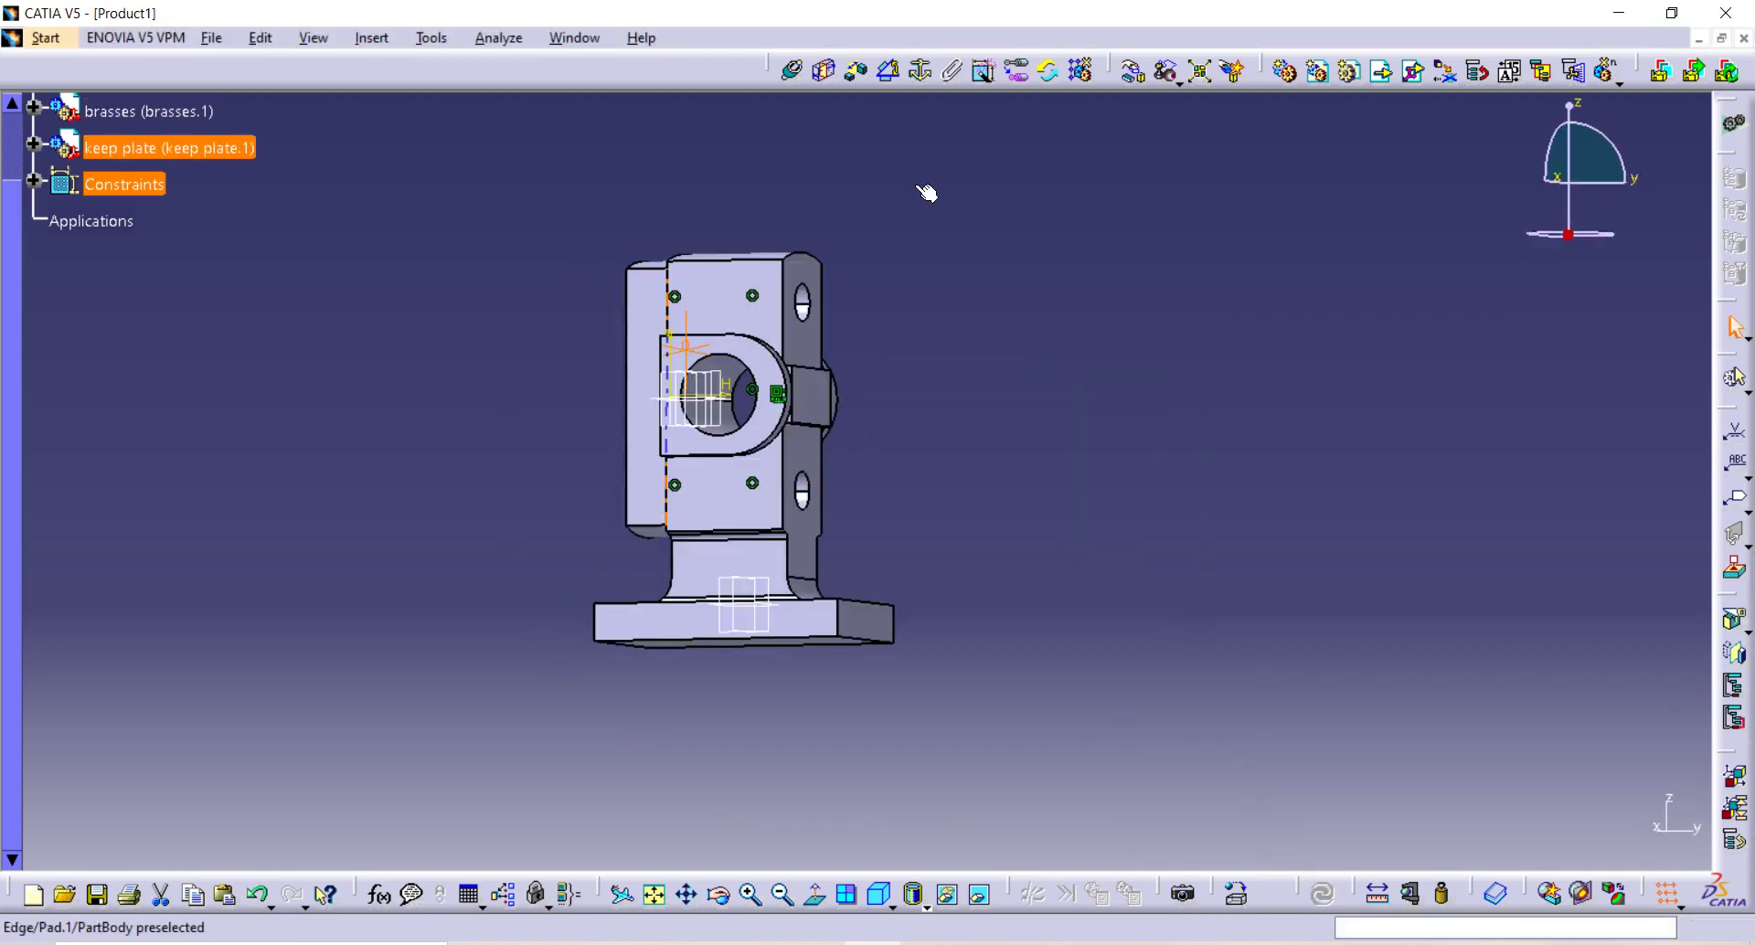
{"action": "middle_click_drag", "start_coordinate": [998, 294], "coordinate": [1004, 366]}
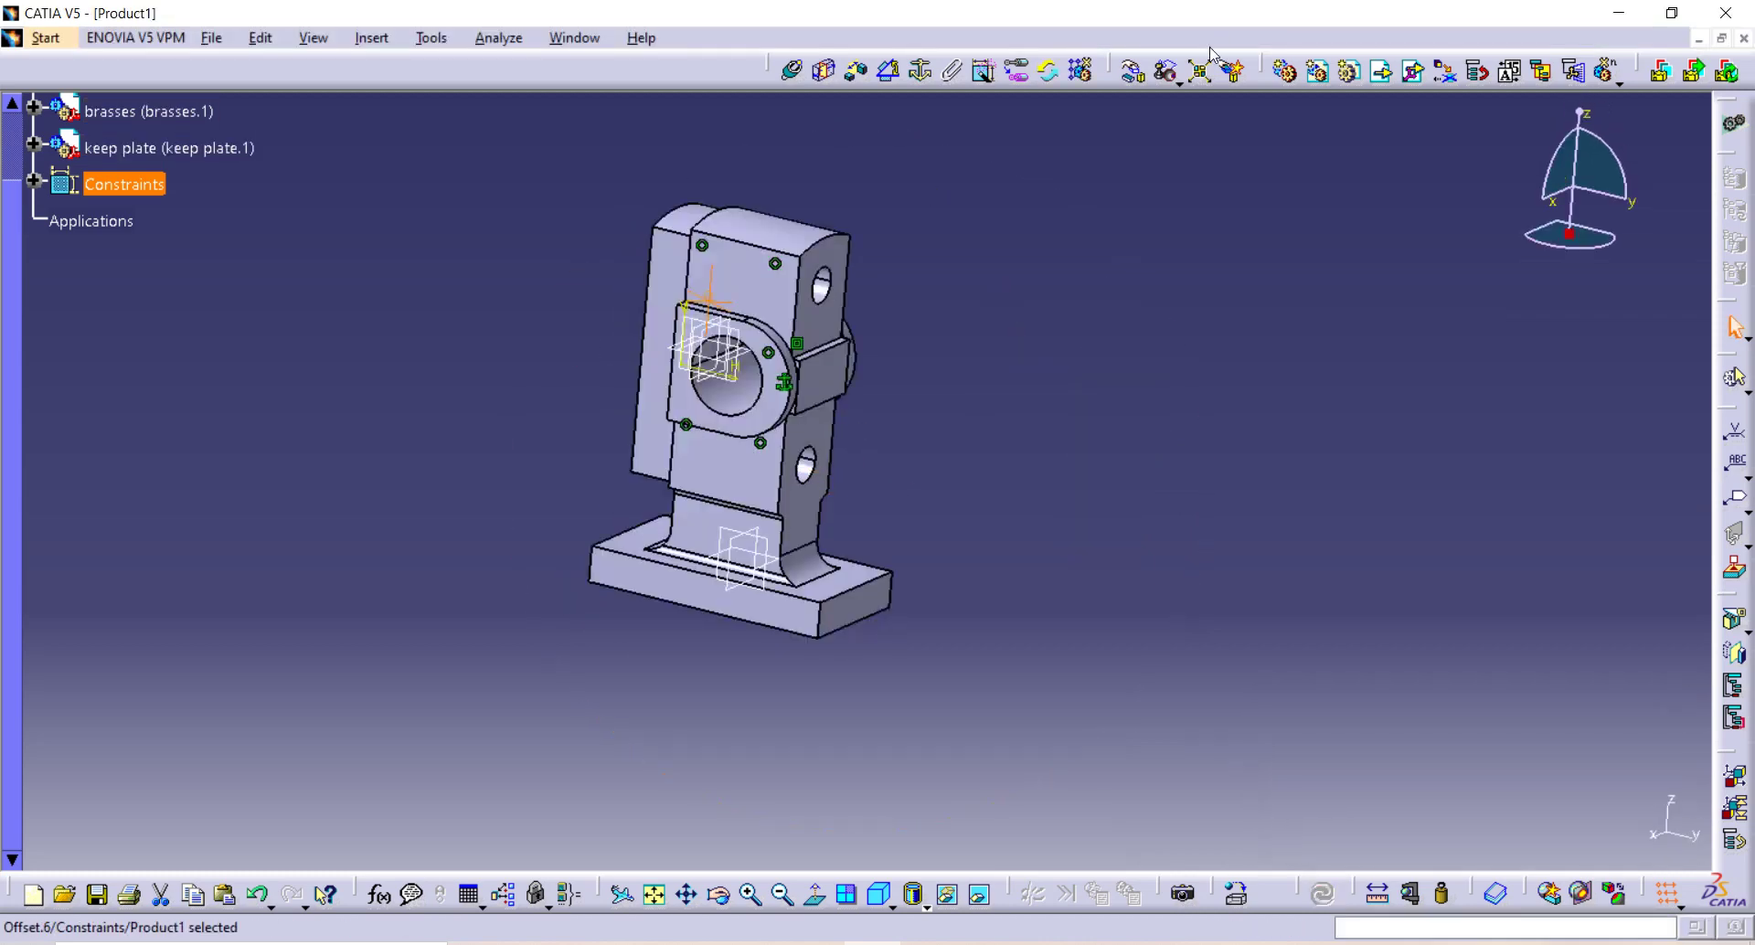
Step: Insert the piston rod part into the assembly
{"action": "left_click", "coordinate": [1382, 71]}
{"action": "left_click", "coordinate": [188, 200]}
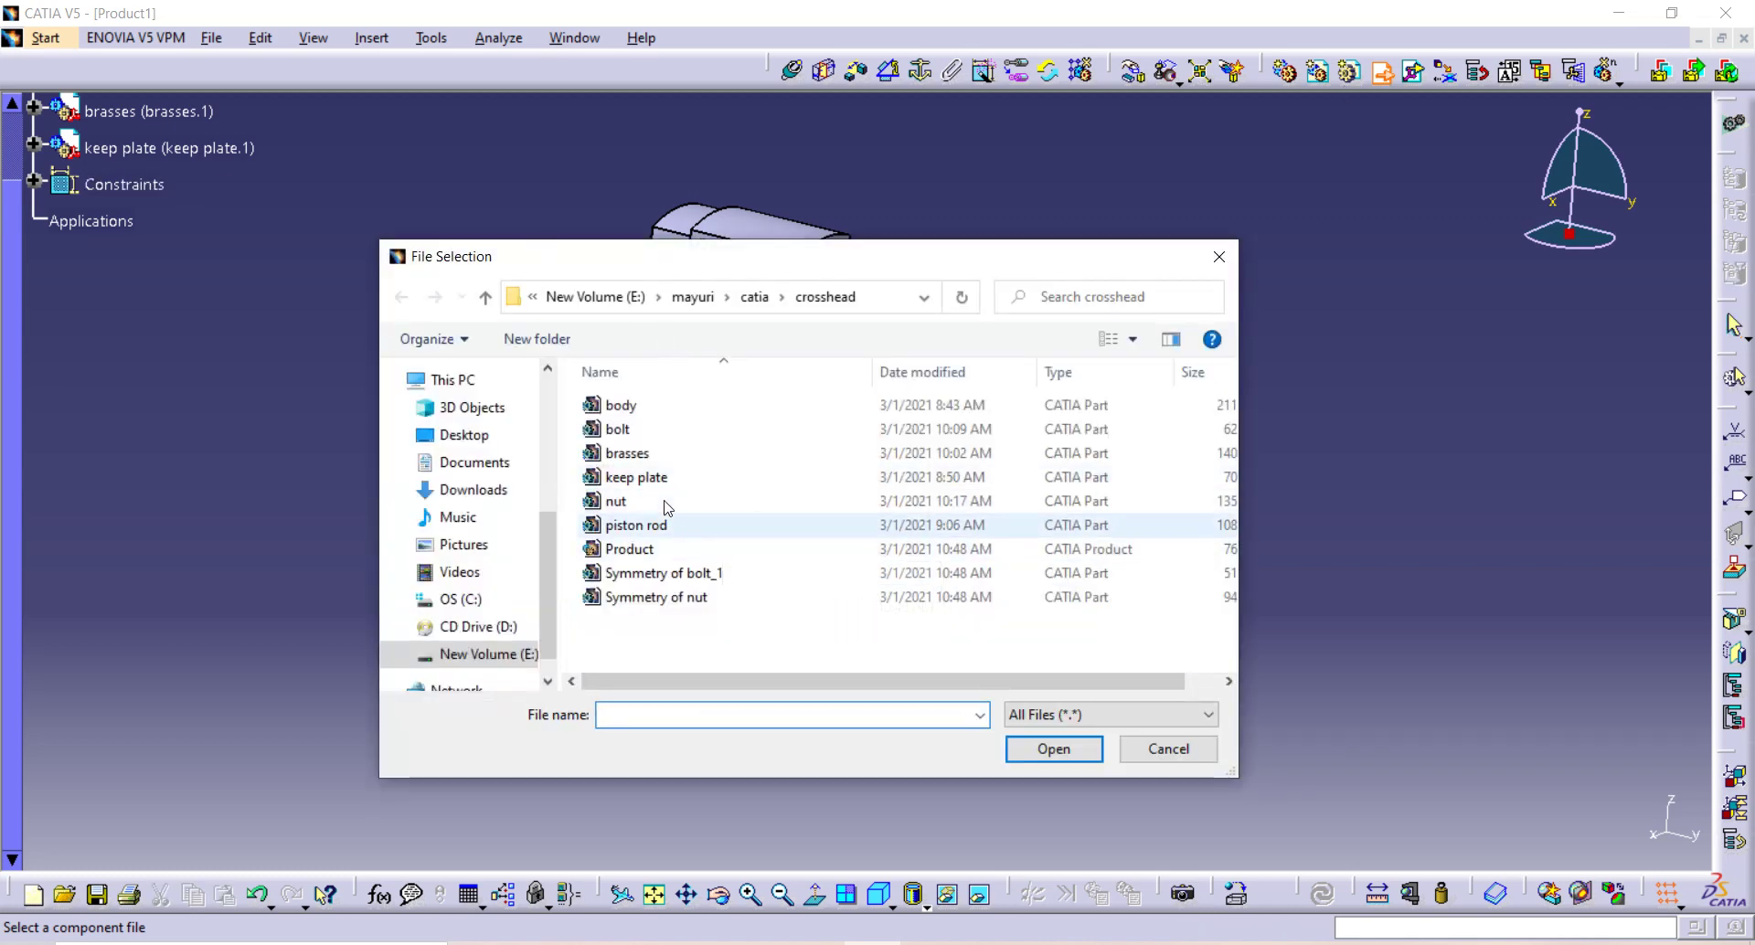
{"action": "left_click", "coordinate": [676, 528]}
{"action": "left_click", "coordinate": [1055, 749]}
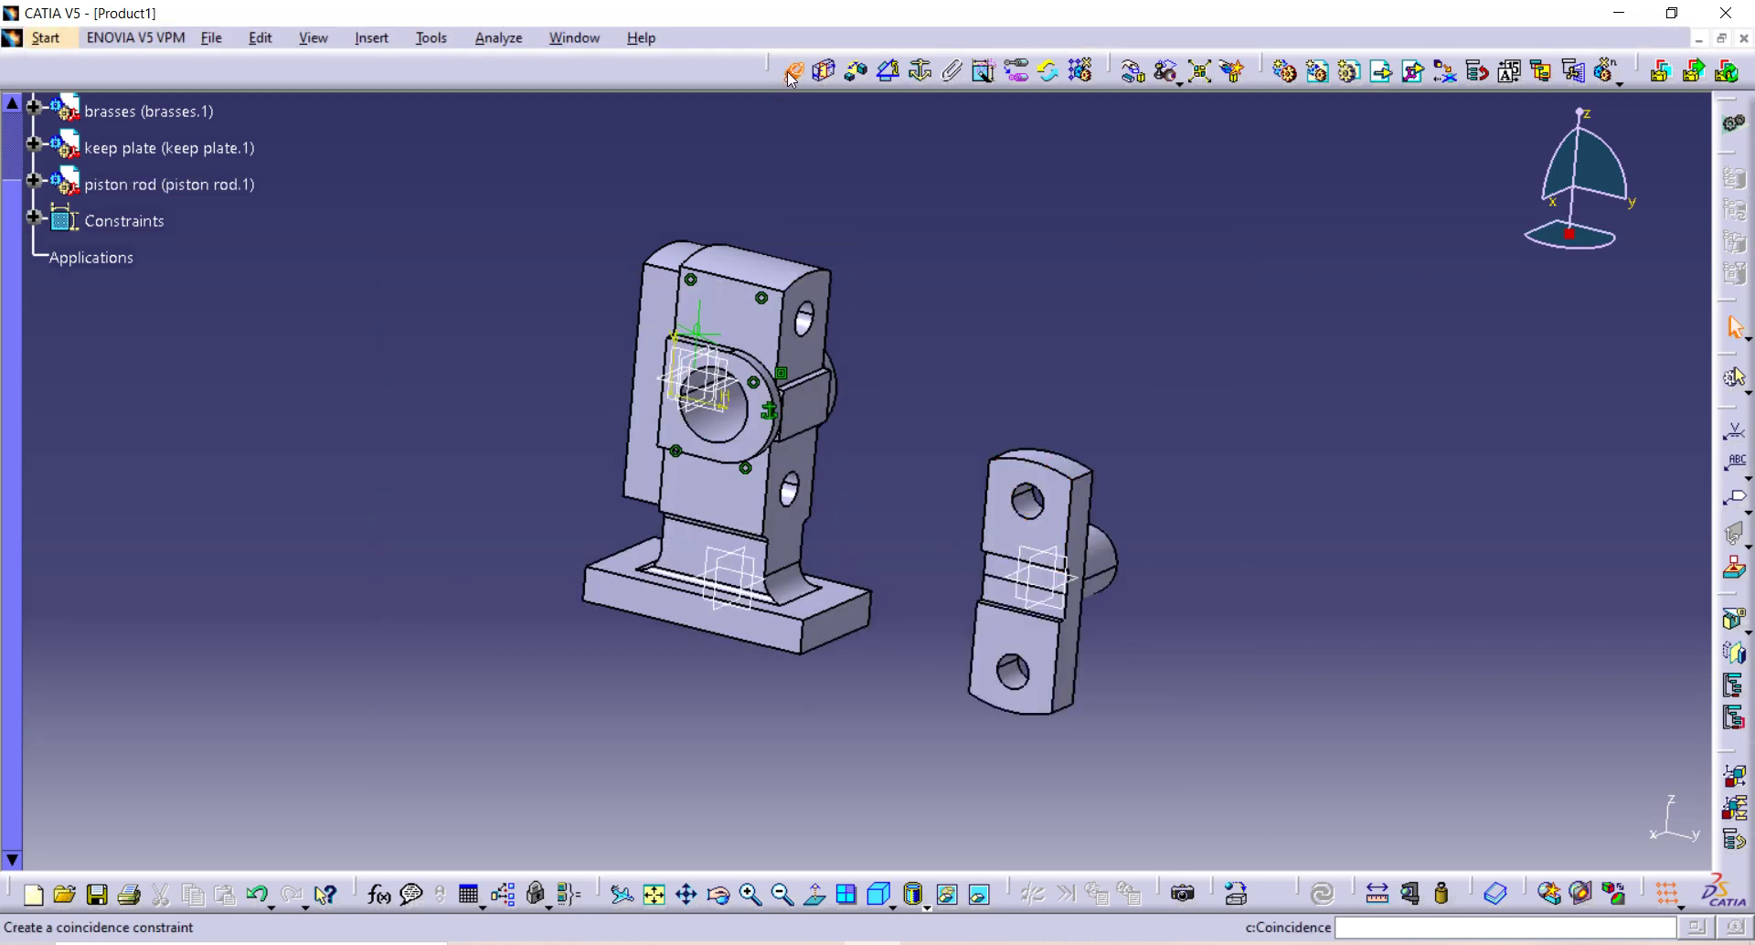
Step: Make the piston rod's upper and lower hole axes coincide with the matching crosshead holes
{"action": "left_click", "coordinate": [790, 75]}
{"action": "left_click", "coordinate": [1027, 504]}
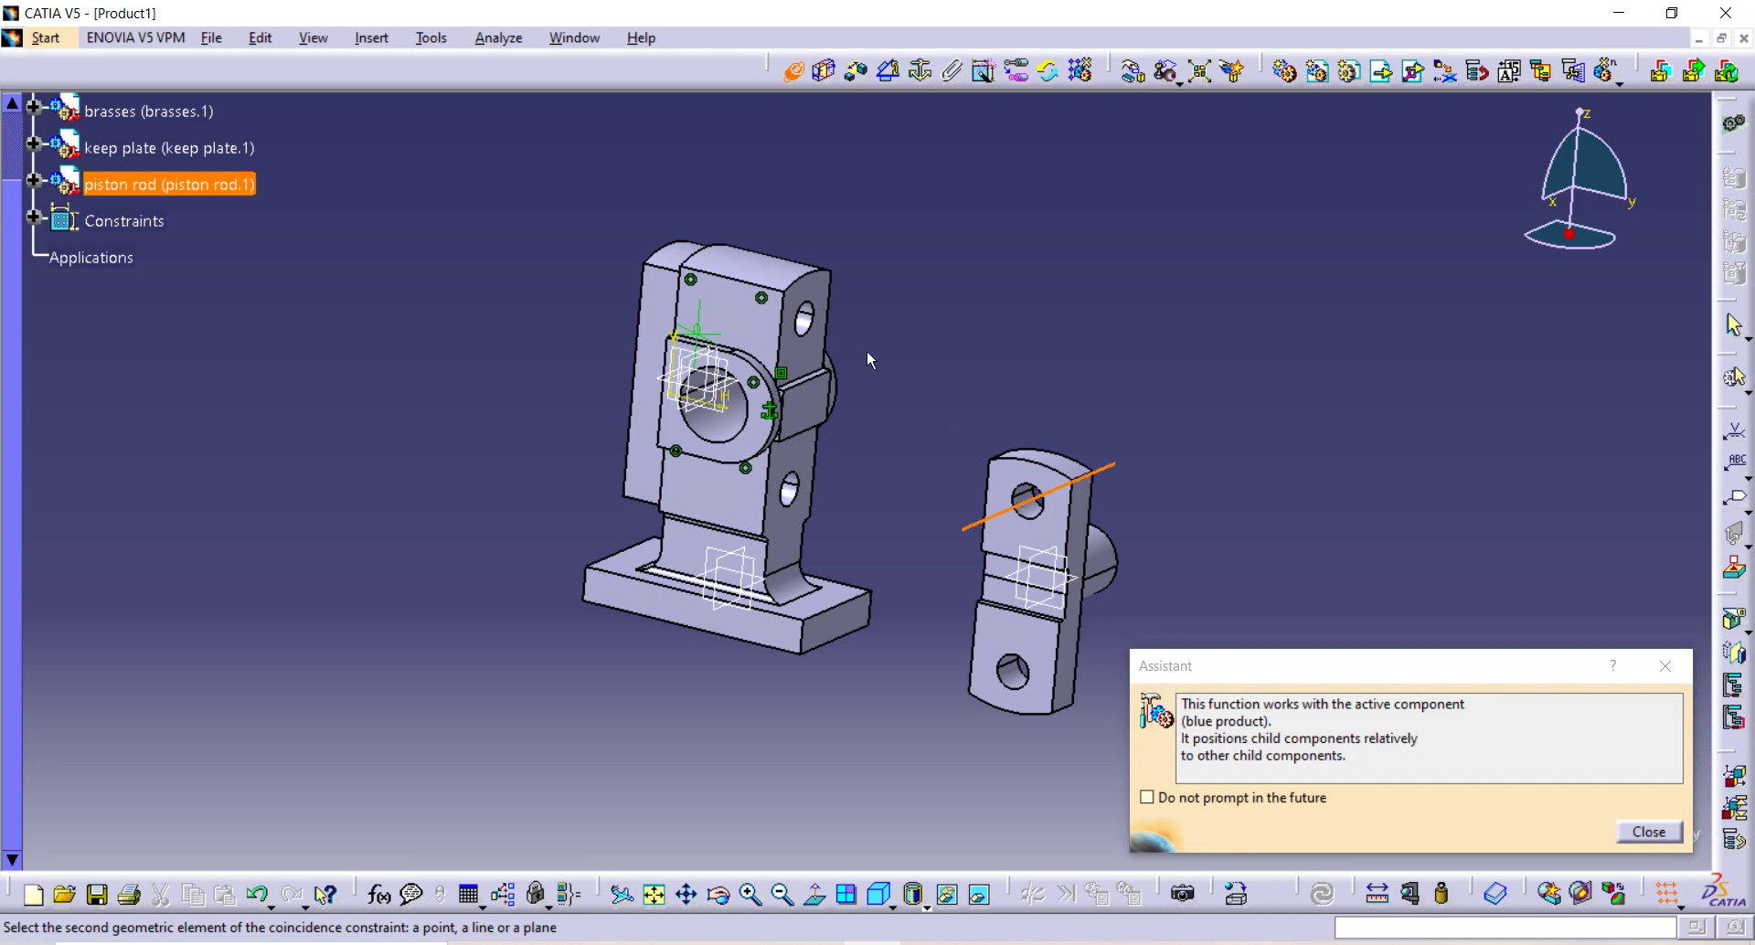
{"action": "left_click", "coordinate": [798, 314]}
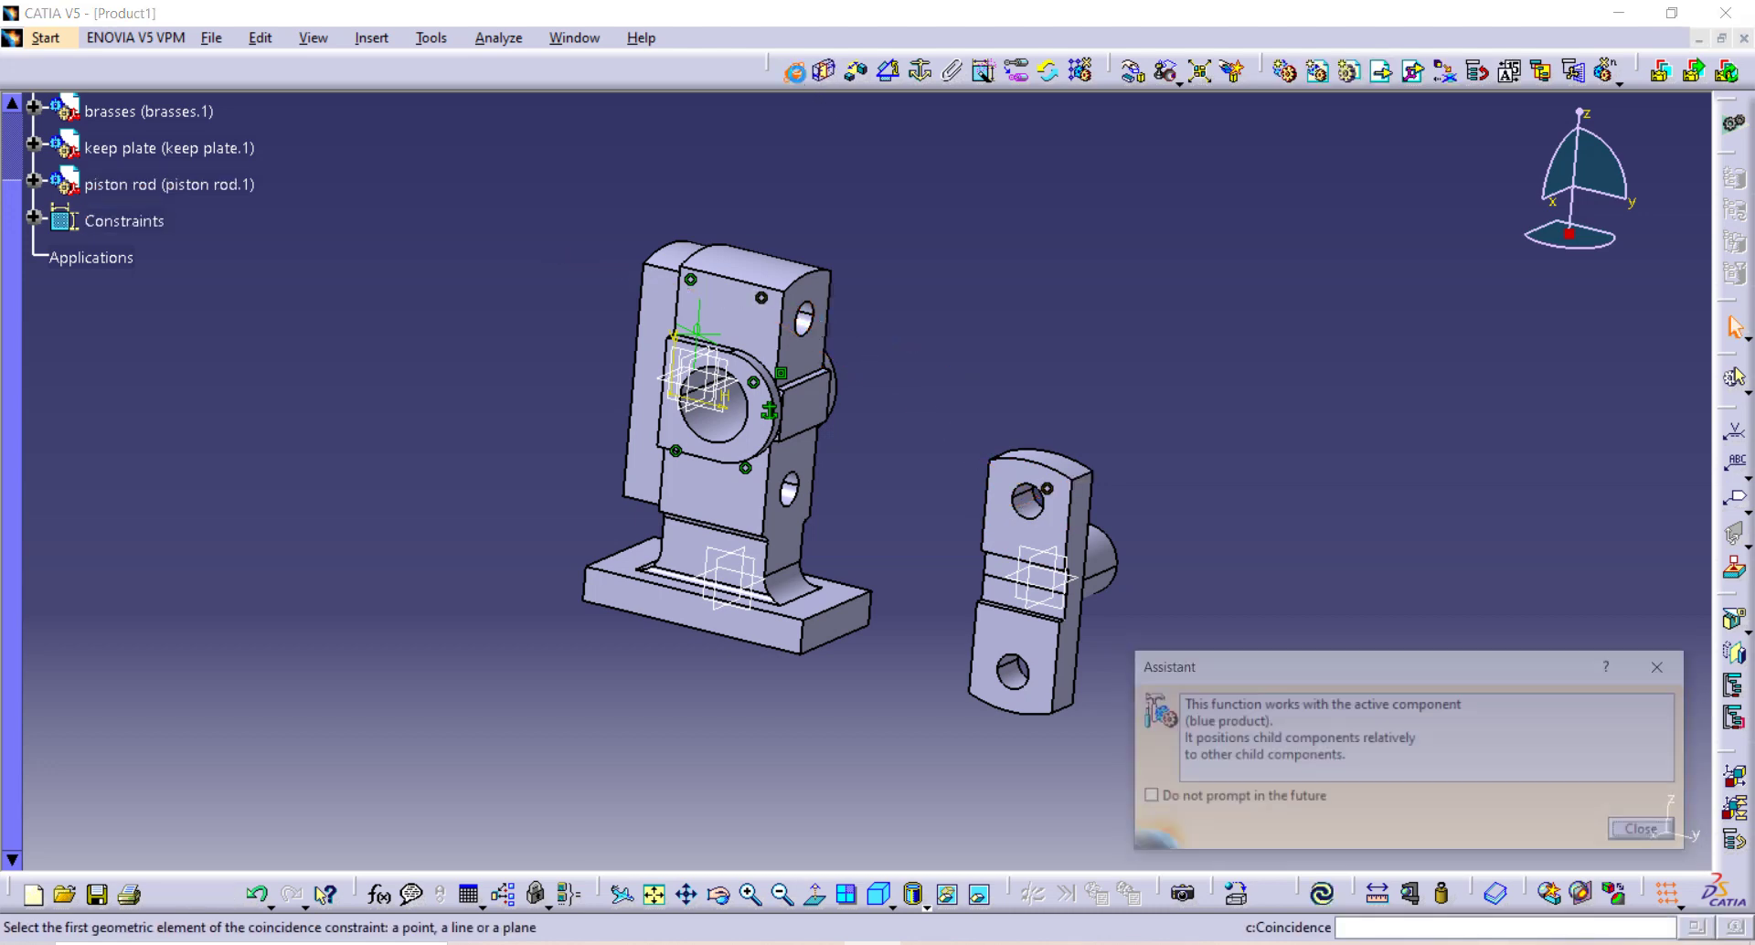
{"action": "left_click", "coordinate": [1017, 675]}
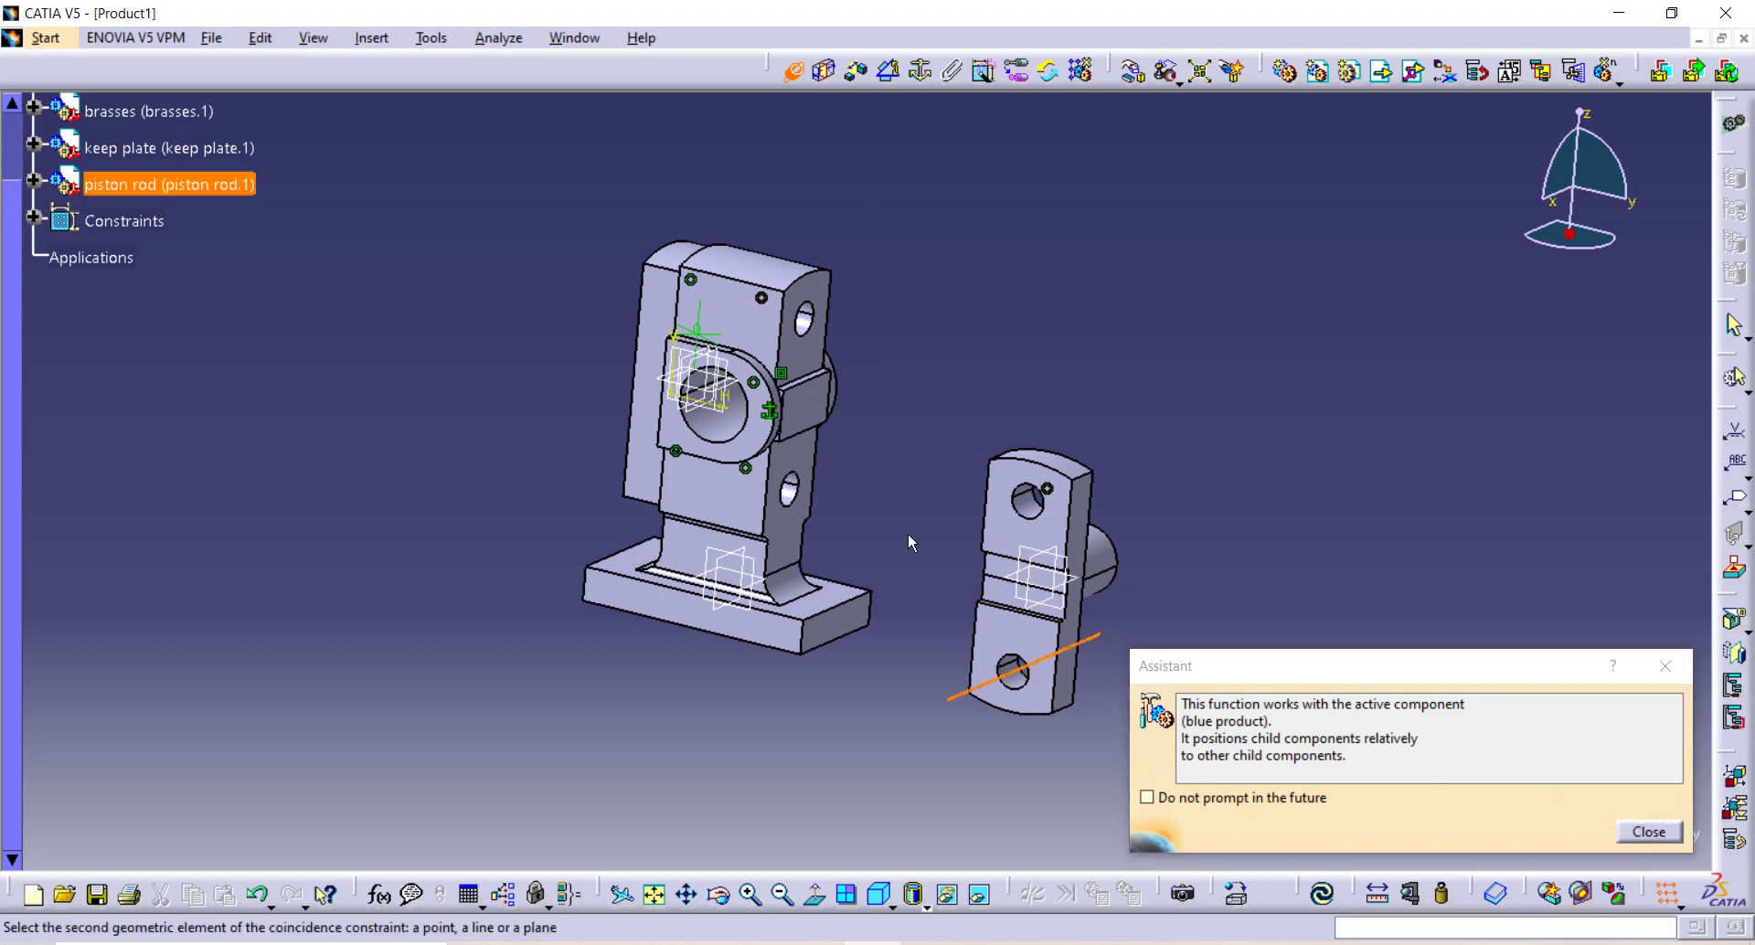
{"action": "left_click", "coordinate": [792, 490]}
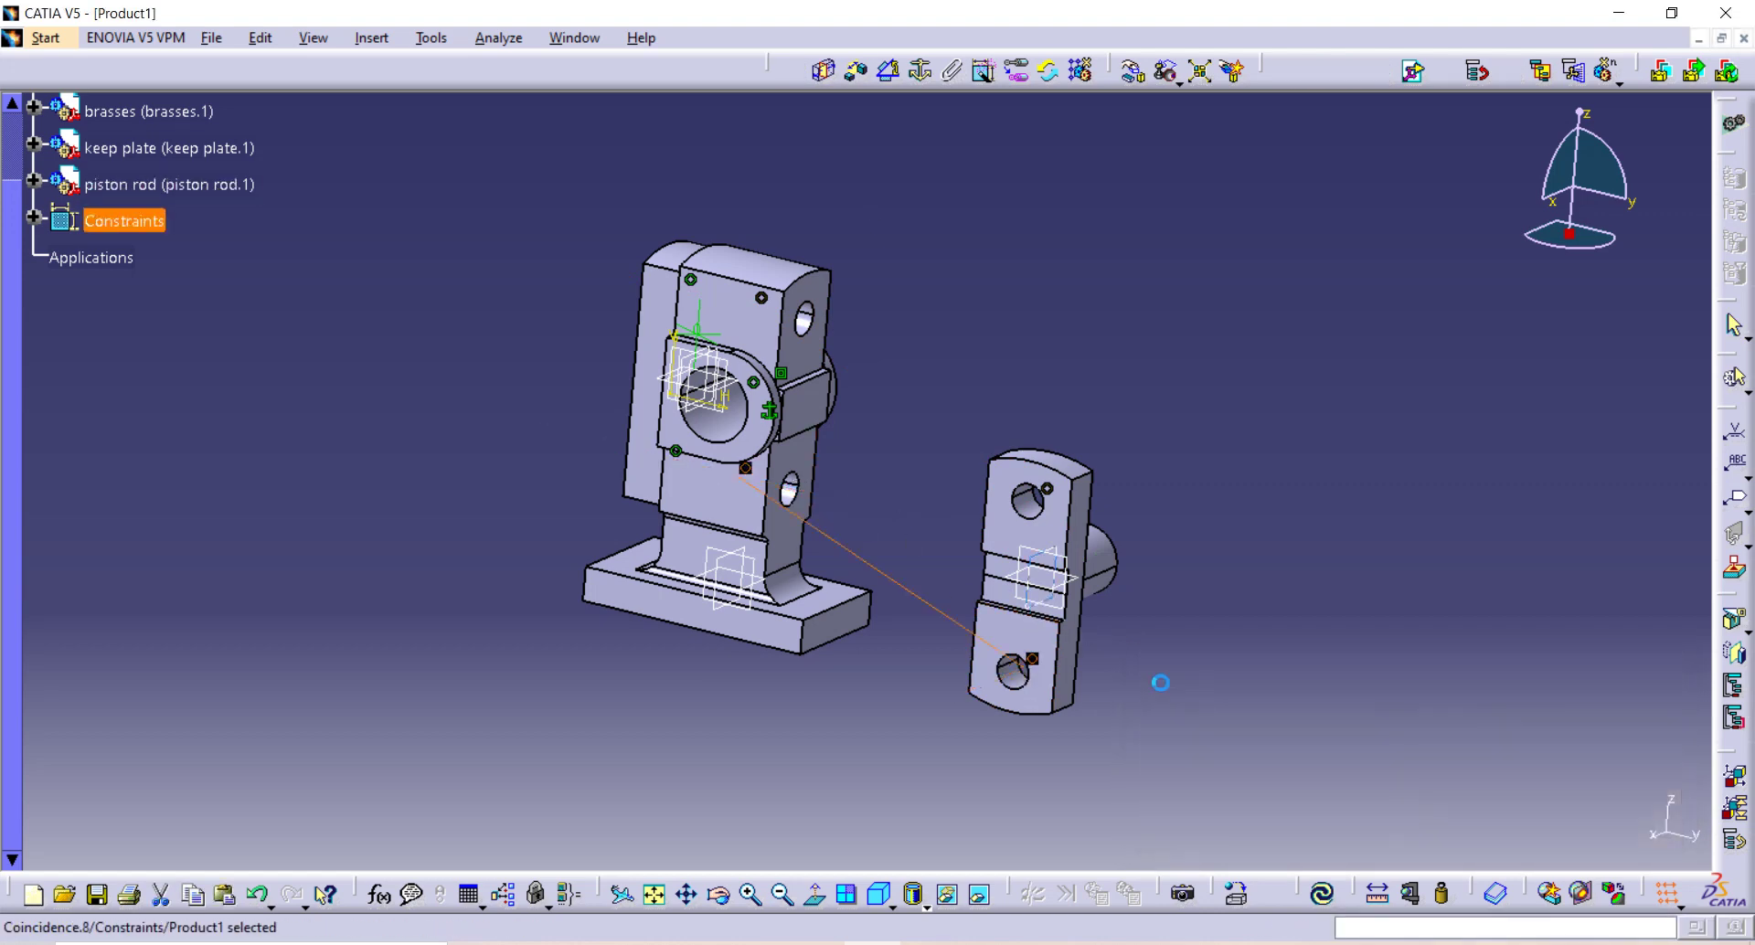
{"action": "left_click", "coordinate": [1323, 894]}
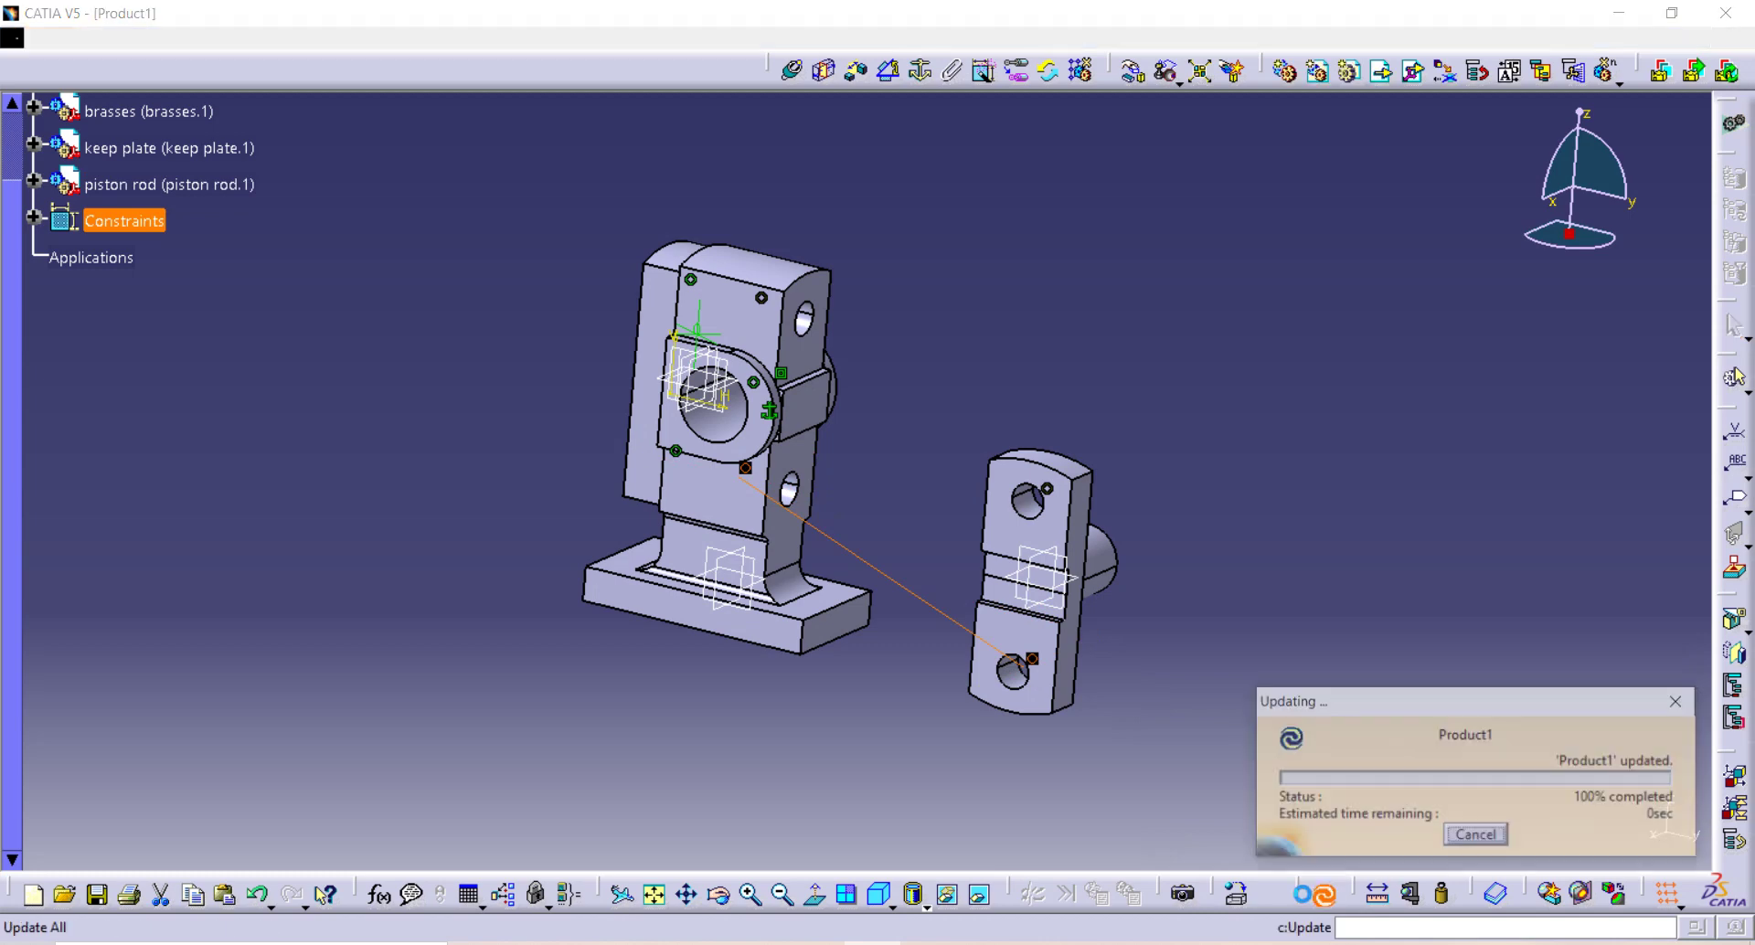
{"action": "middle_click_drag", "start_coordinate": [805, 248], "coordinate": [848, 9]}
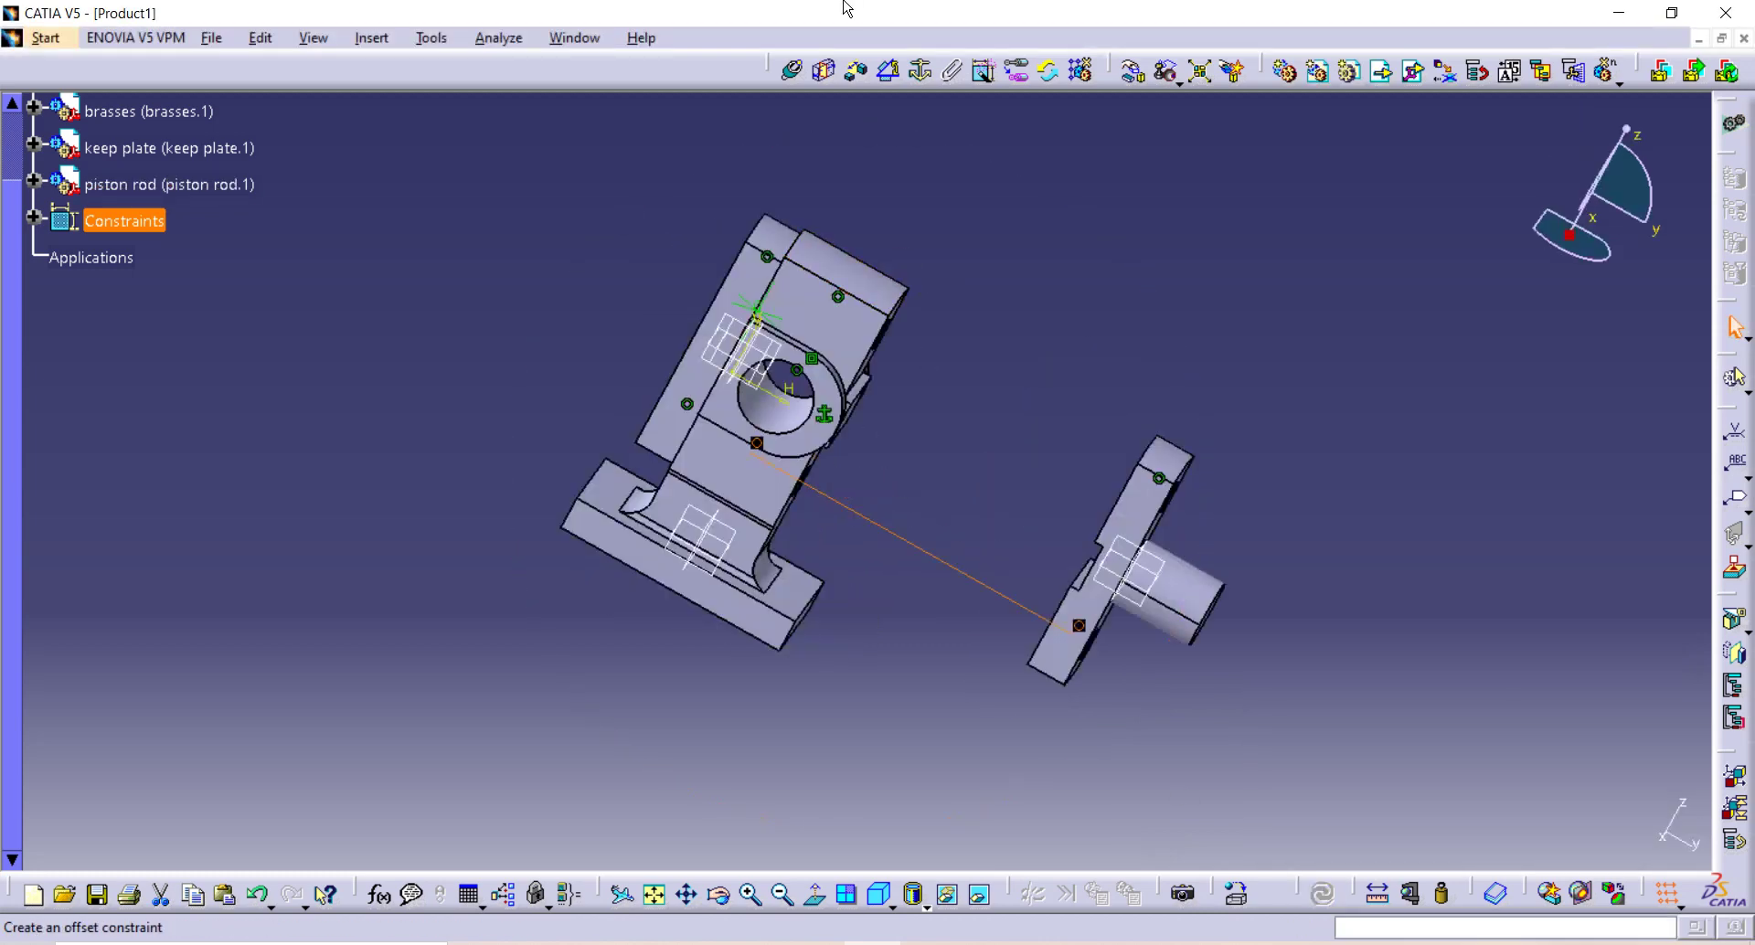
Step: Add a surface contact on the piston rod face and update to seat it
{"action": "left_click", "coordinate": [826, 72]}
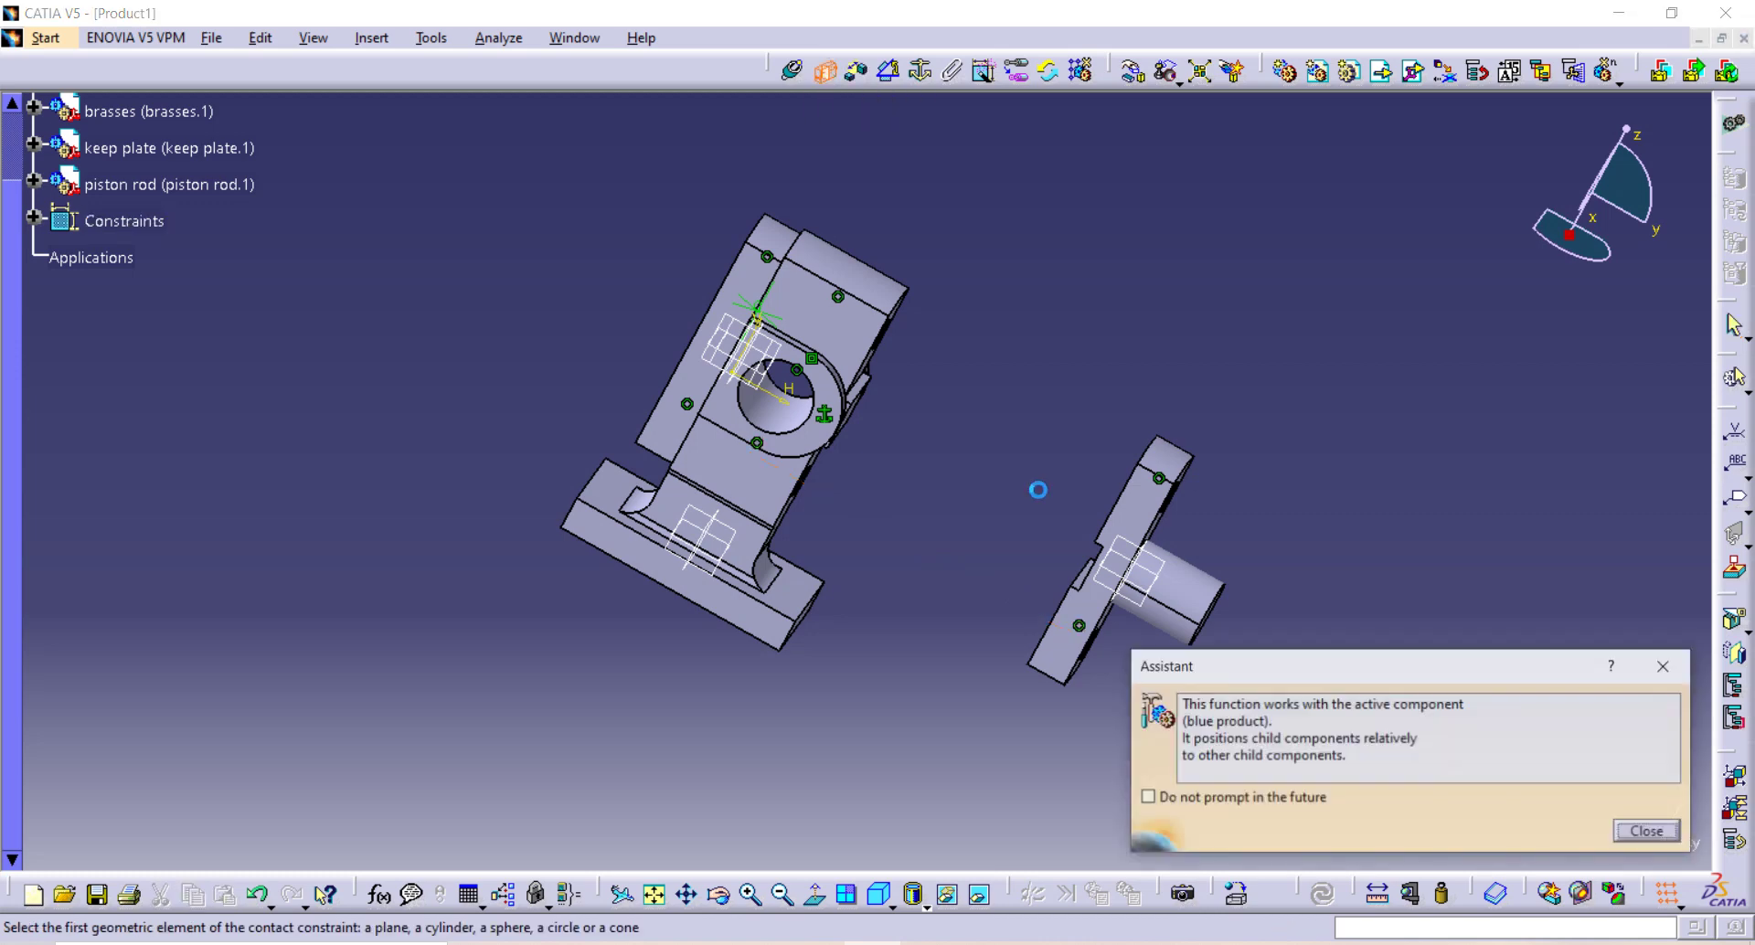
{"action": "middle_click_drag", "start_coordinate": [1039, 487], "coordinate": [963, 327]}
{"action": "left_click", "coordinate": [1008, 308]}
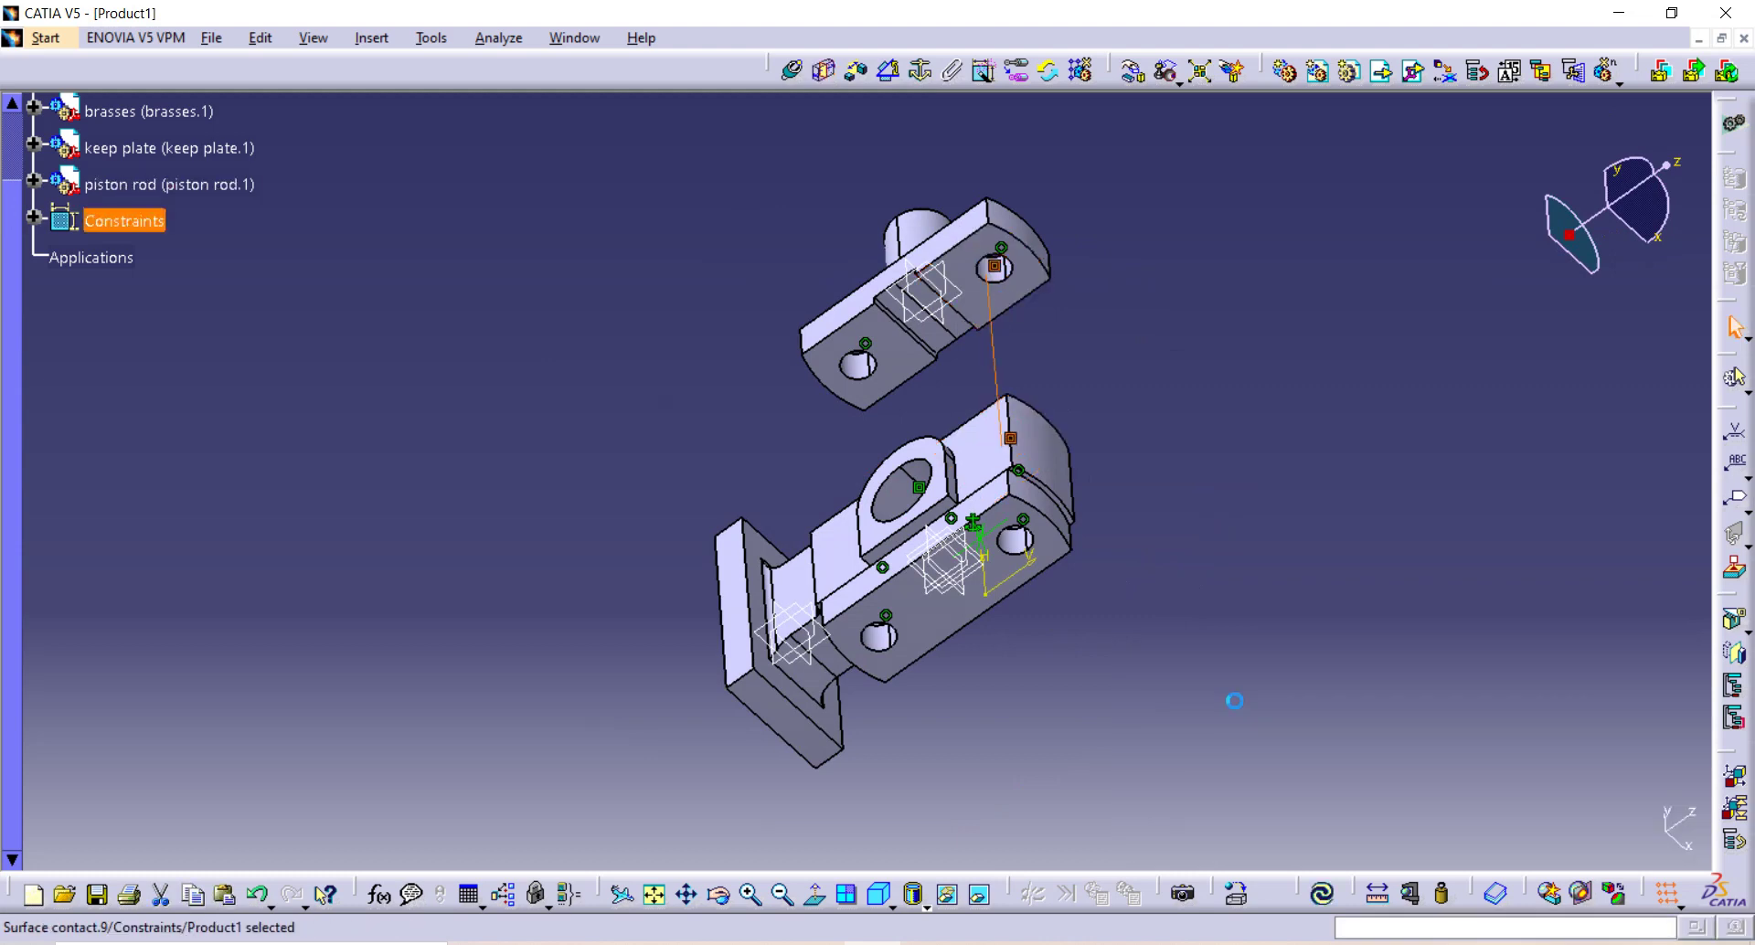
{"action": "left_click", "coordinate": [1323, 900]}
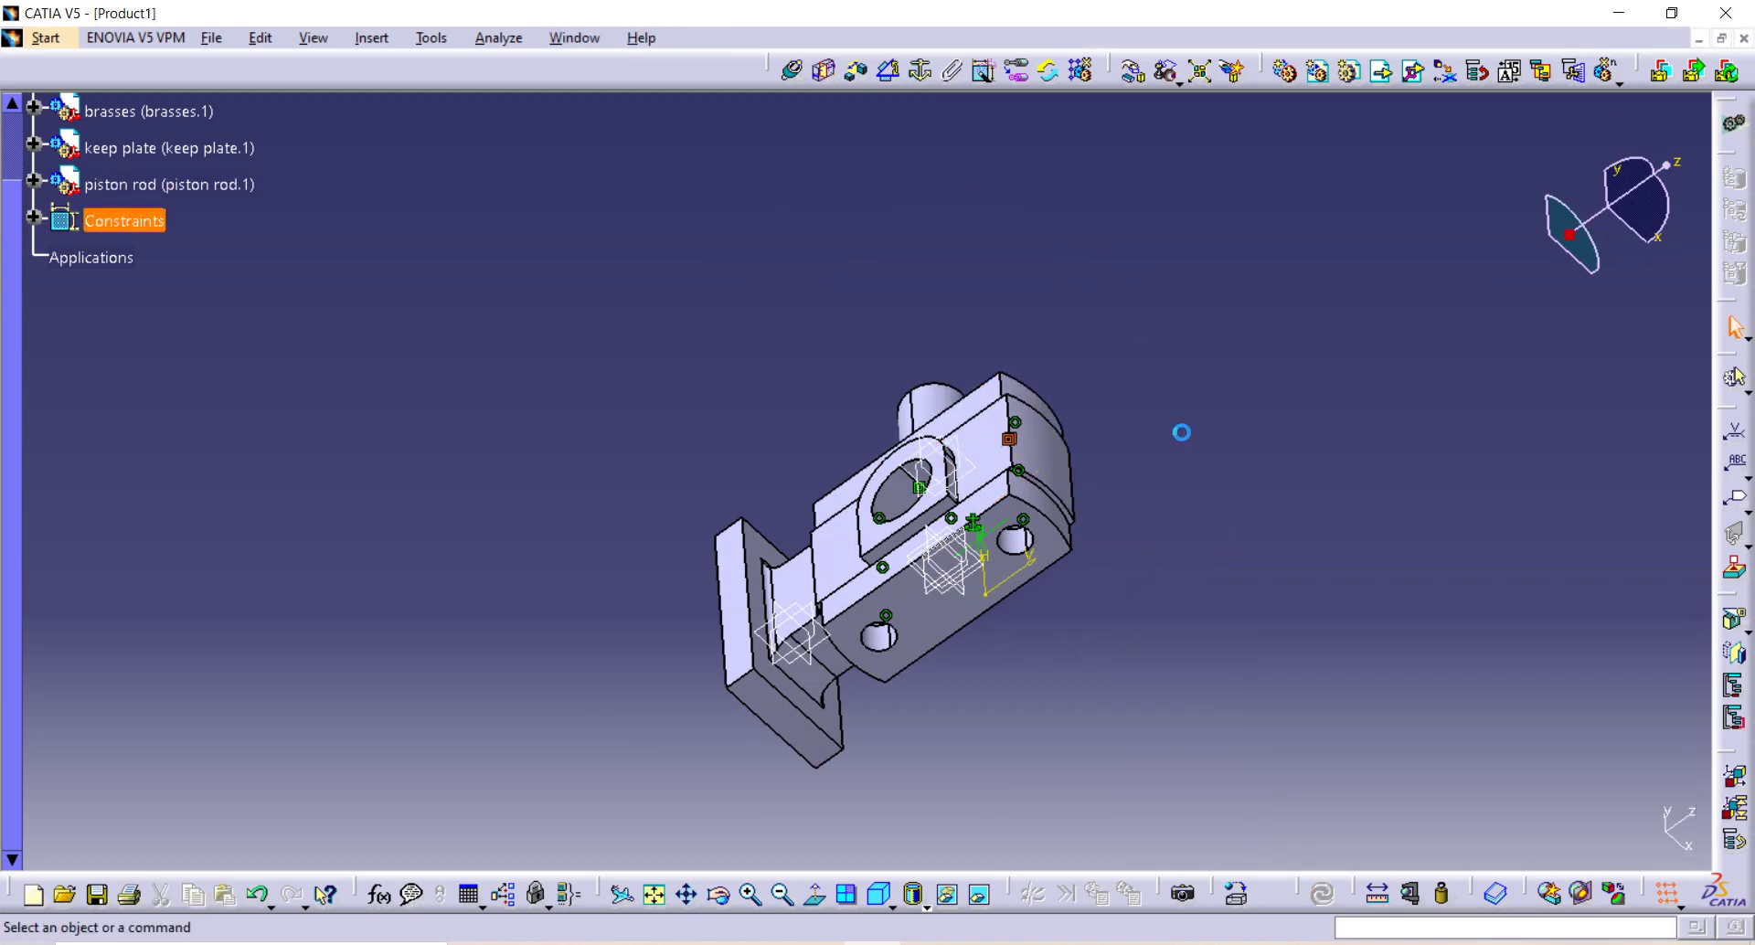
{"action": "middle_click_drag", "start_coordinate": [1180, 432], "coordinate": [1353, 9]}
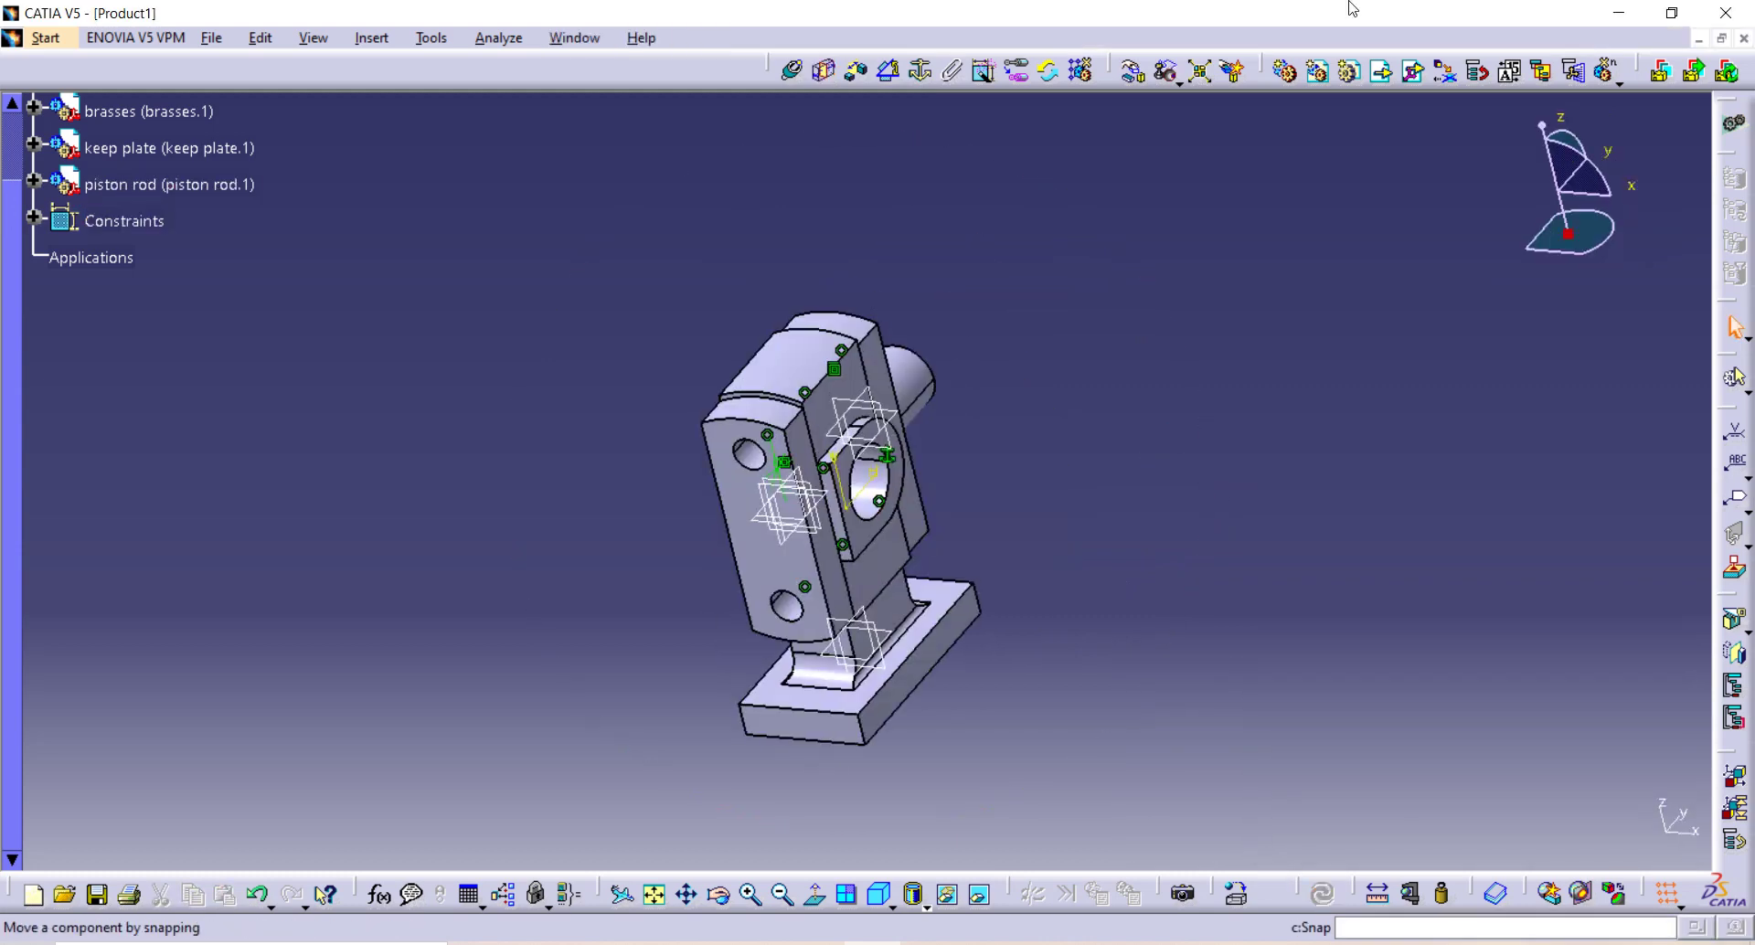
Step: Insert the bolt part file into Product1 as bolt.1
{"action": "left_click", "coordinate": [1382, 75]}
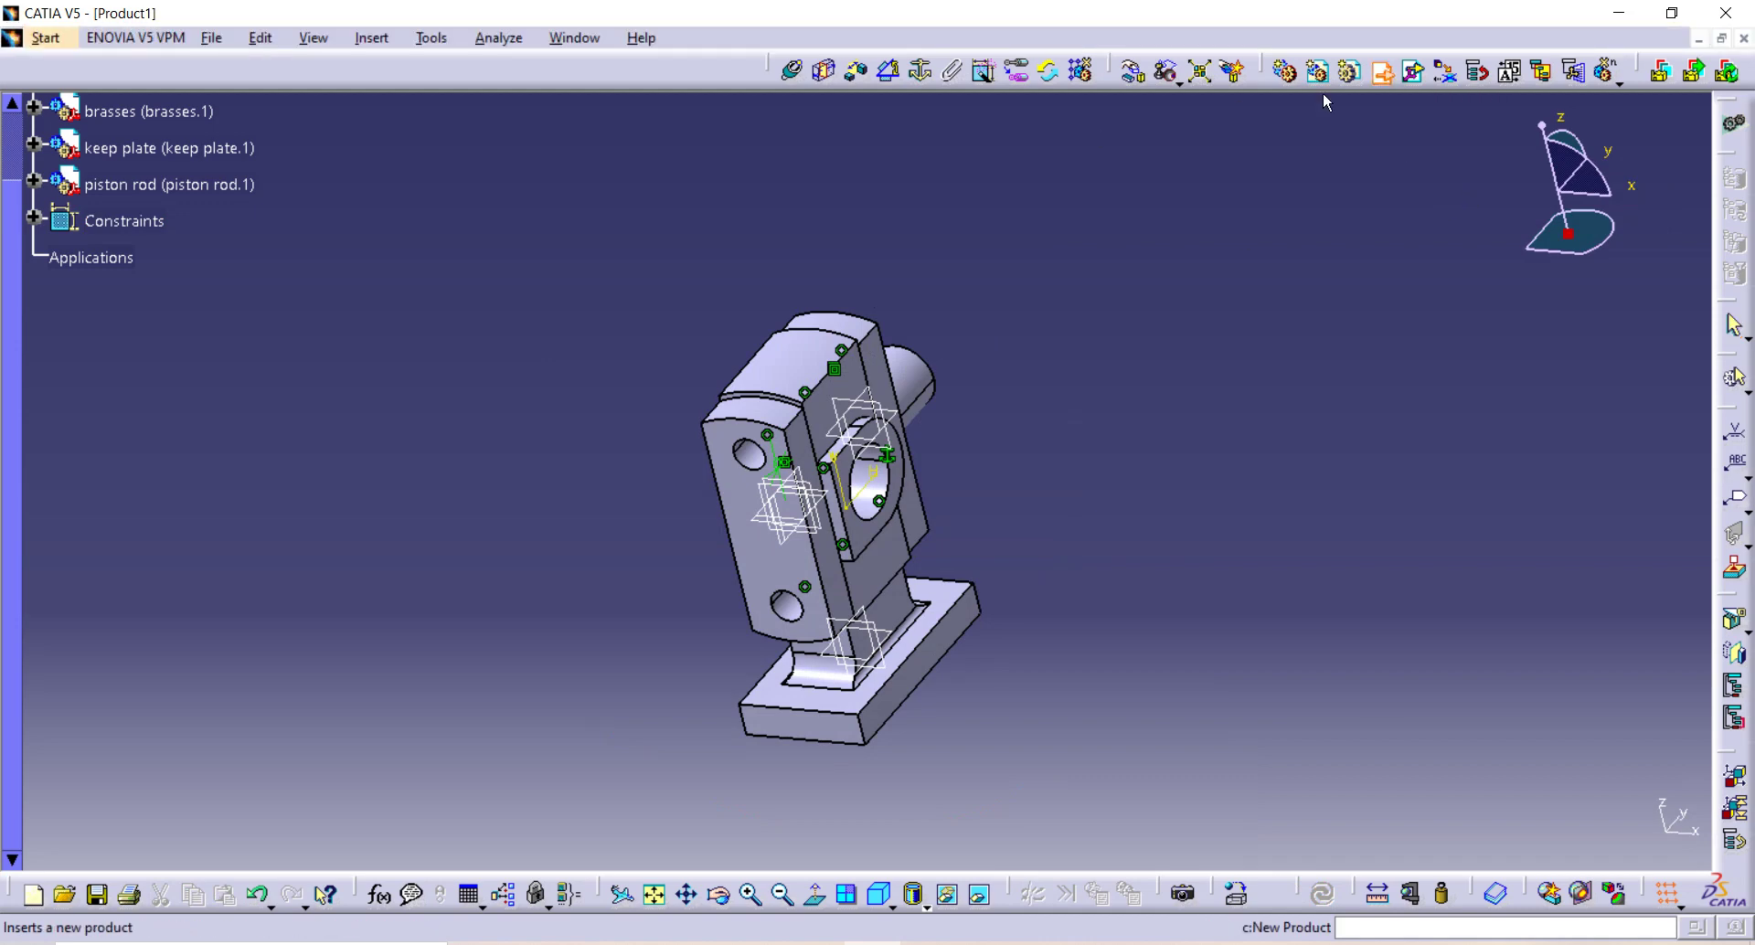
{"action": "scroll", "coordinate": [137, 181], "scroll_direction": "up", "scroll_amount": 2}
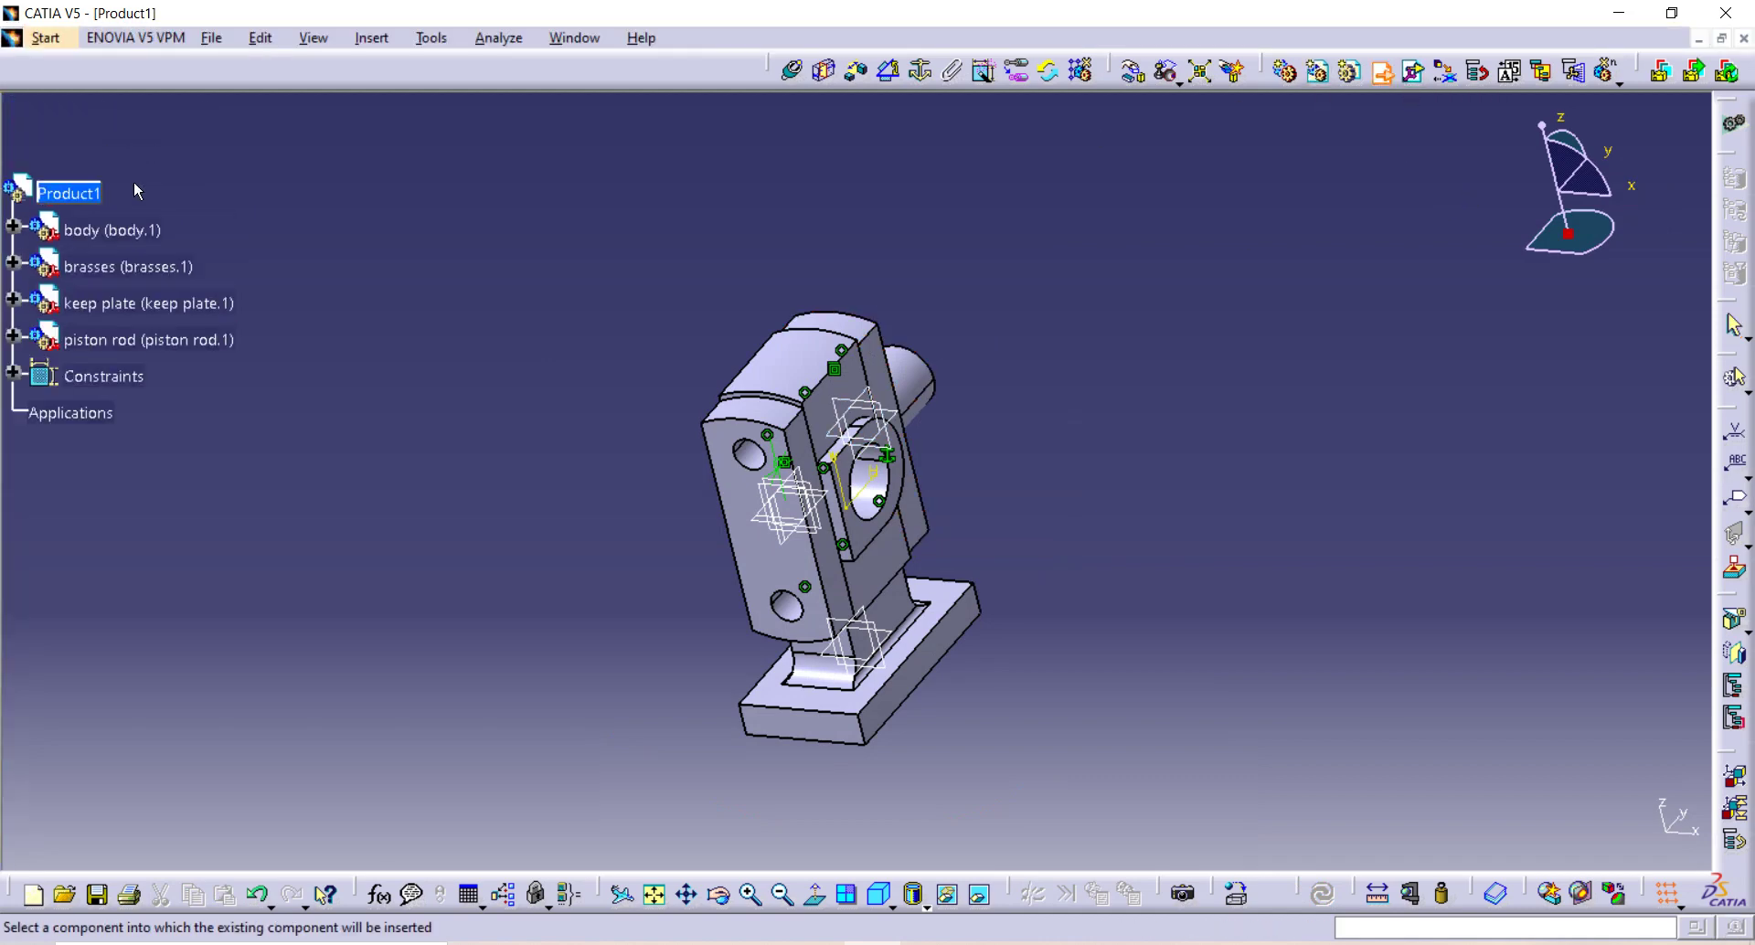
{"action": "left_click", "coordinate": [87, 191]}
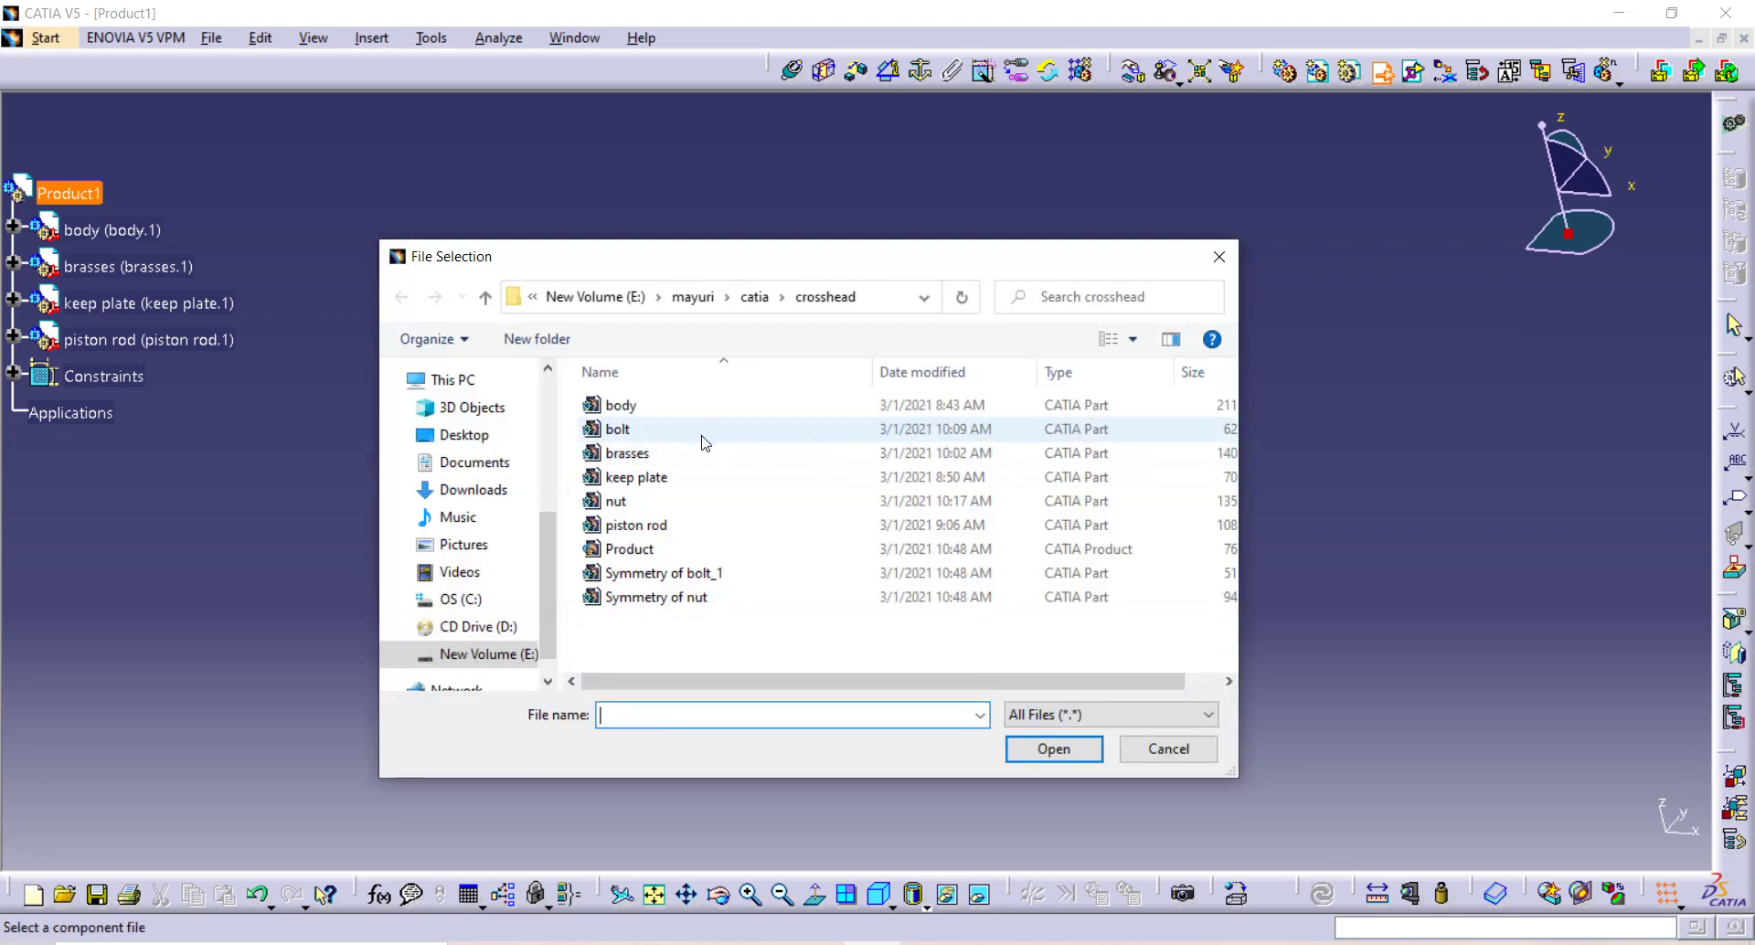
{"action": "left_click", "coordinate": [685, 432]}
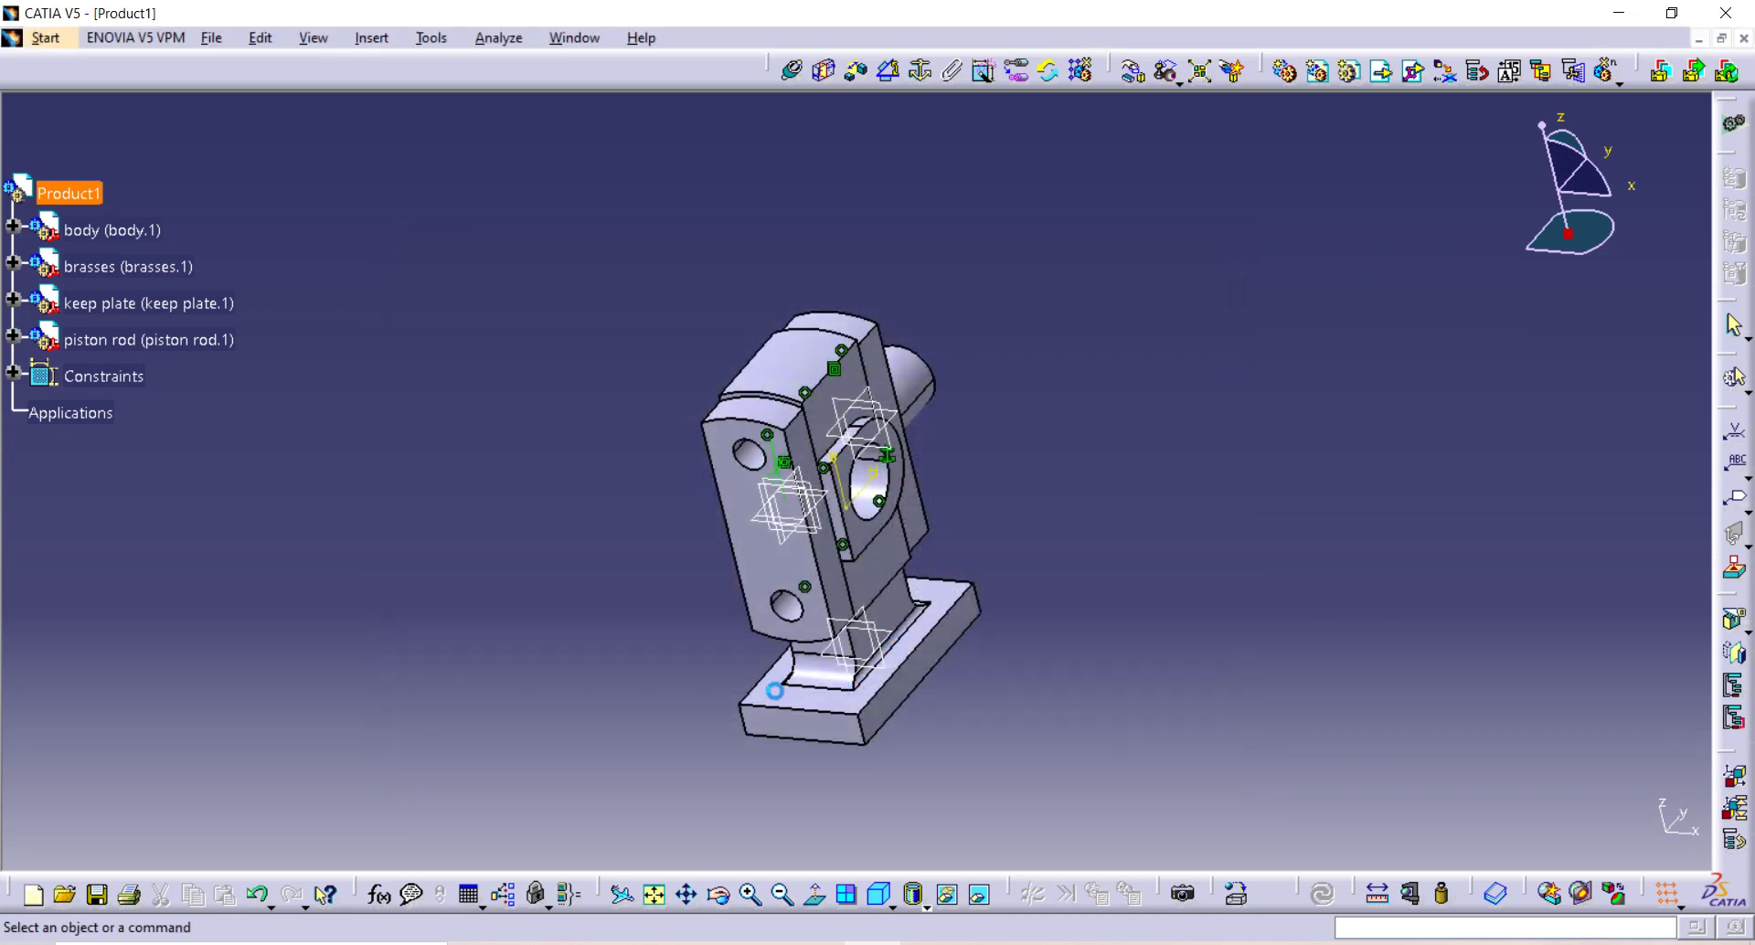
{"action": "middle_click_drag", "start_coordinate": [768, 688], "coordinate": [448, 423]}
{"action": "scroll", "coordinate": [931, 437], "scroll_direction": "down", "scroll_amount": 1}
{"action": "middle_click_drag", "start_coordinate": [931, 439], "coordinate": [960, 540]}
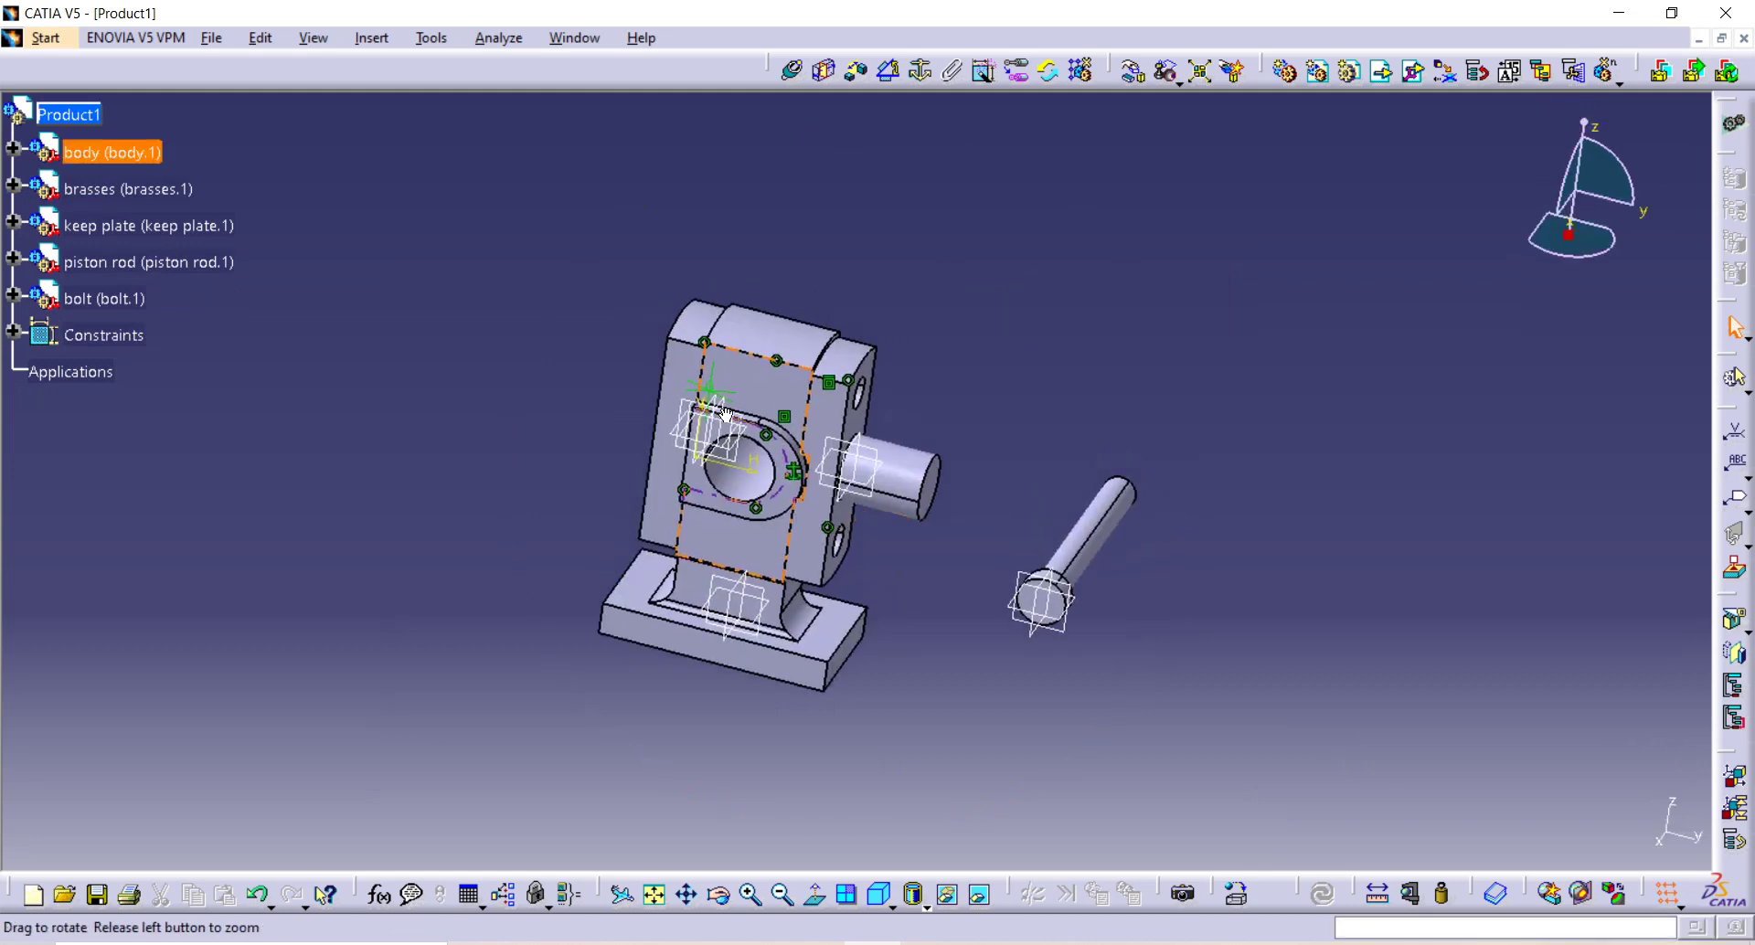
Step: Make the bolt axis coincide with the body's upper hole axis and update
{"action": "left_click", "coordinate": [796, 73]}
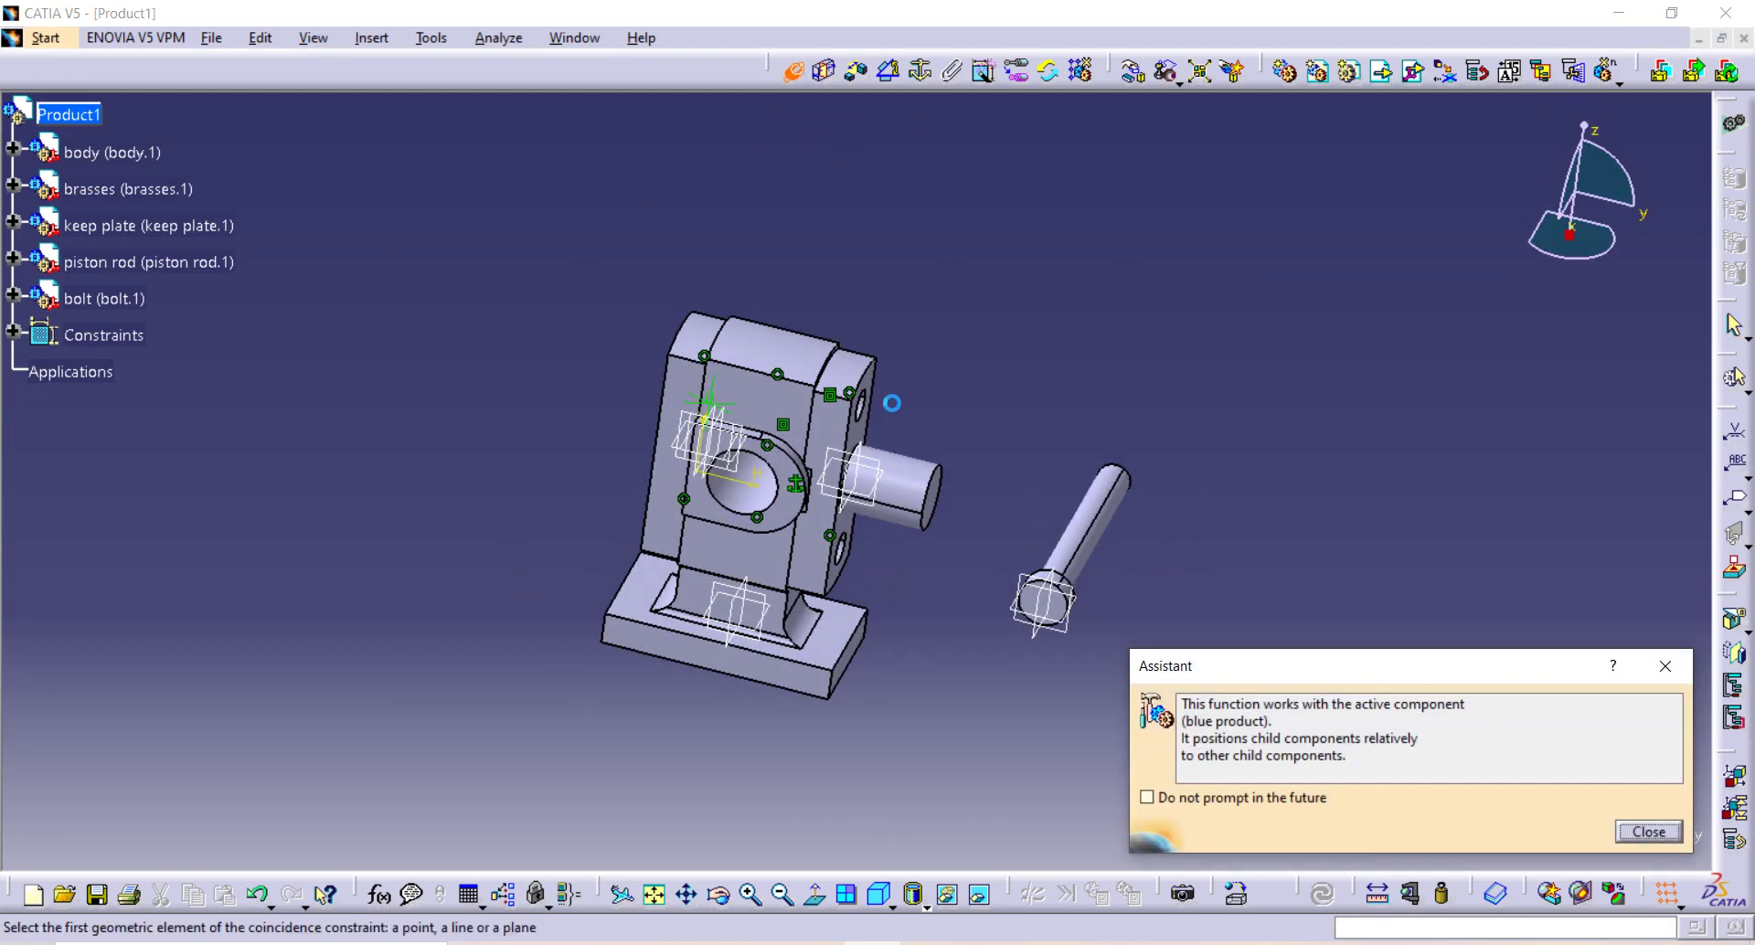
{"action": "middle_click_drag", "start_coordinate": [866, 406], "coordinate": [875, 323]}
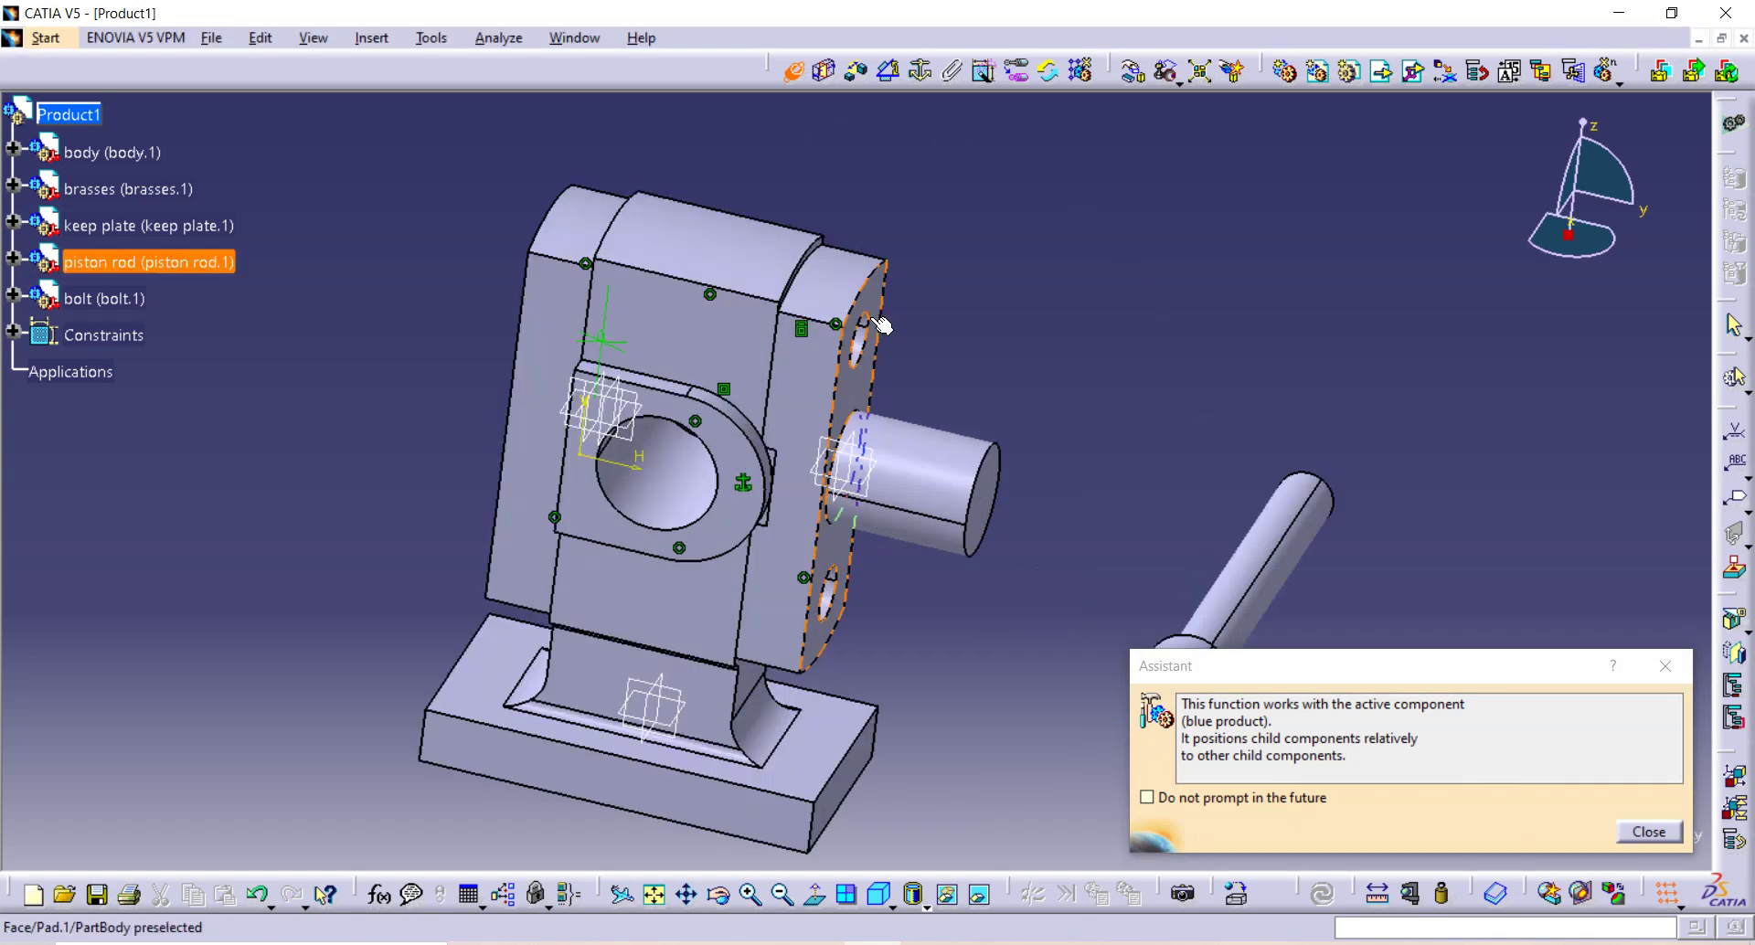
{"action": "left_click", "coordinate": [878, 344]}
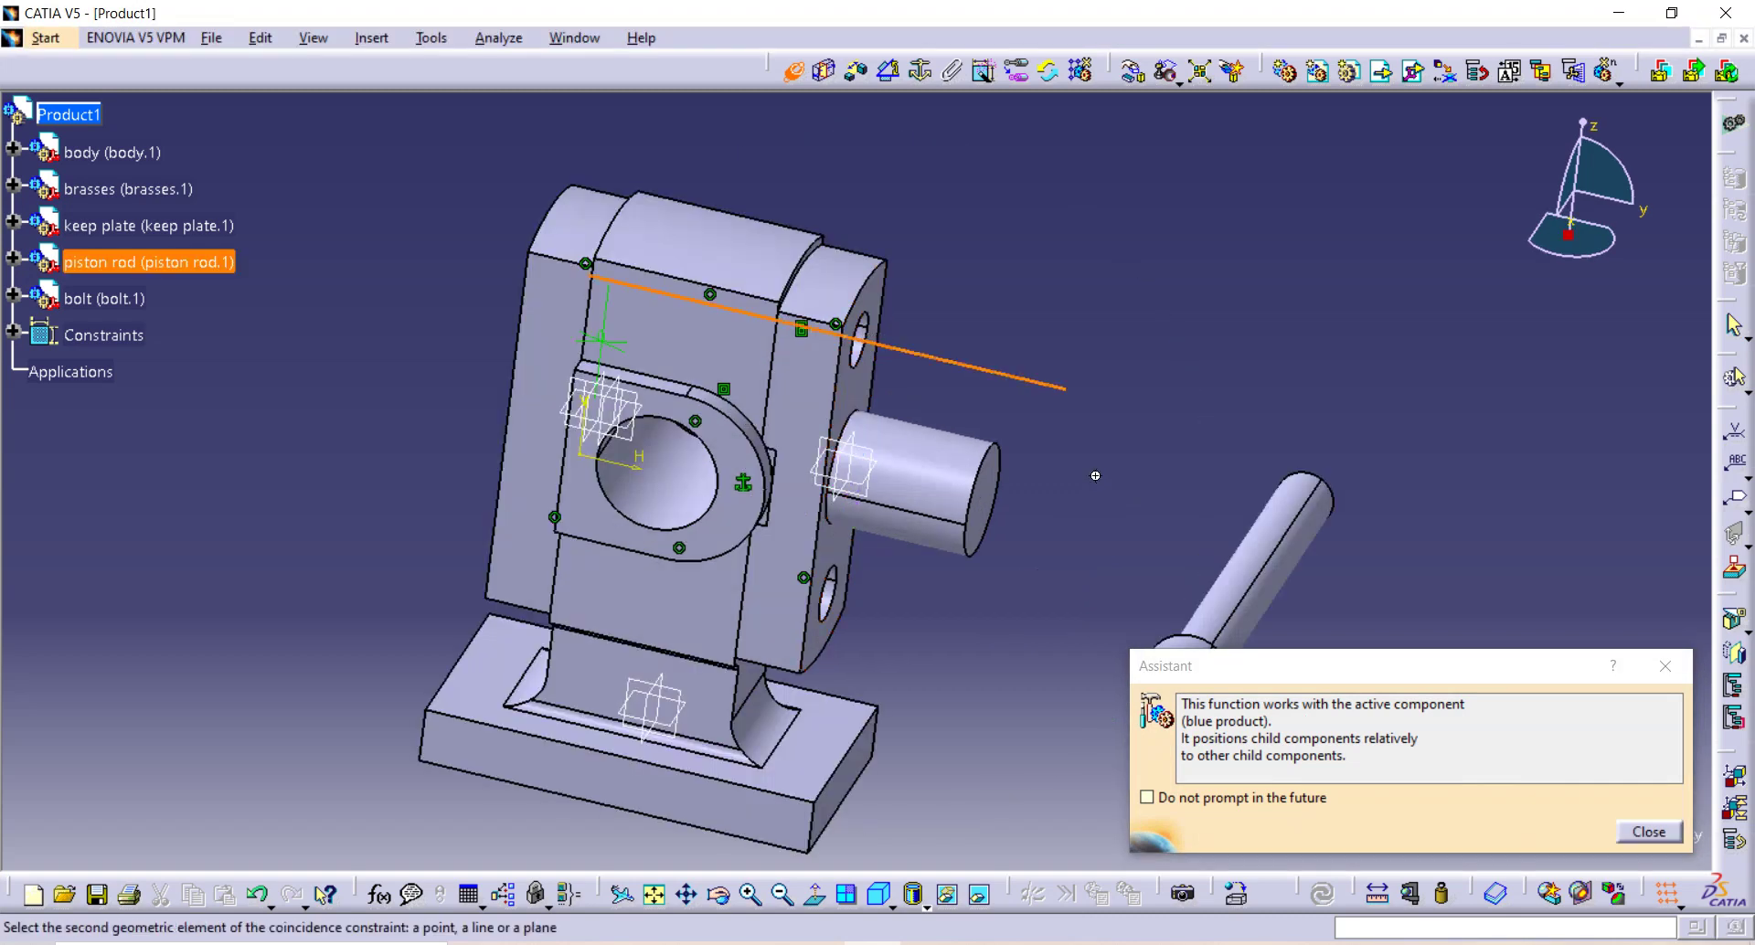
{"action": "middle_click_drag", "start_coordinate": [1096, 476], "coordinate": [1143, 530]}
{"action": "left_click", "coordinate": [1271, 502]}
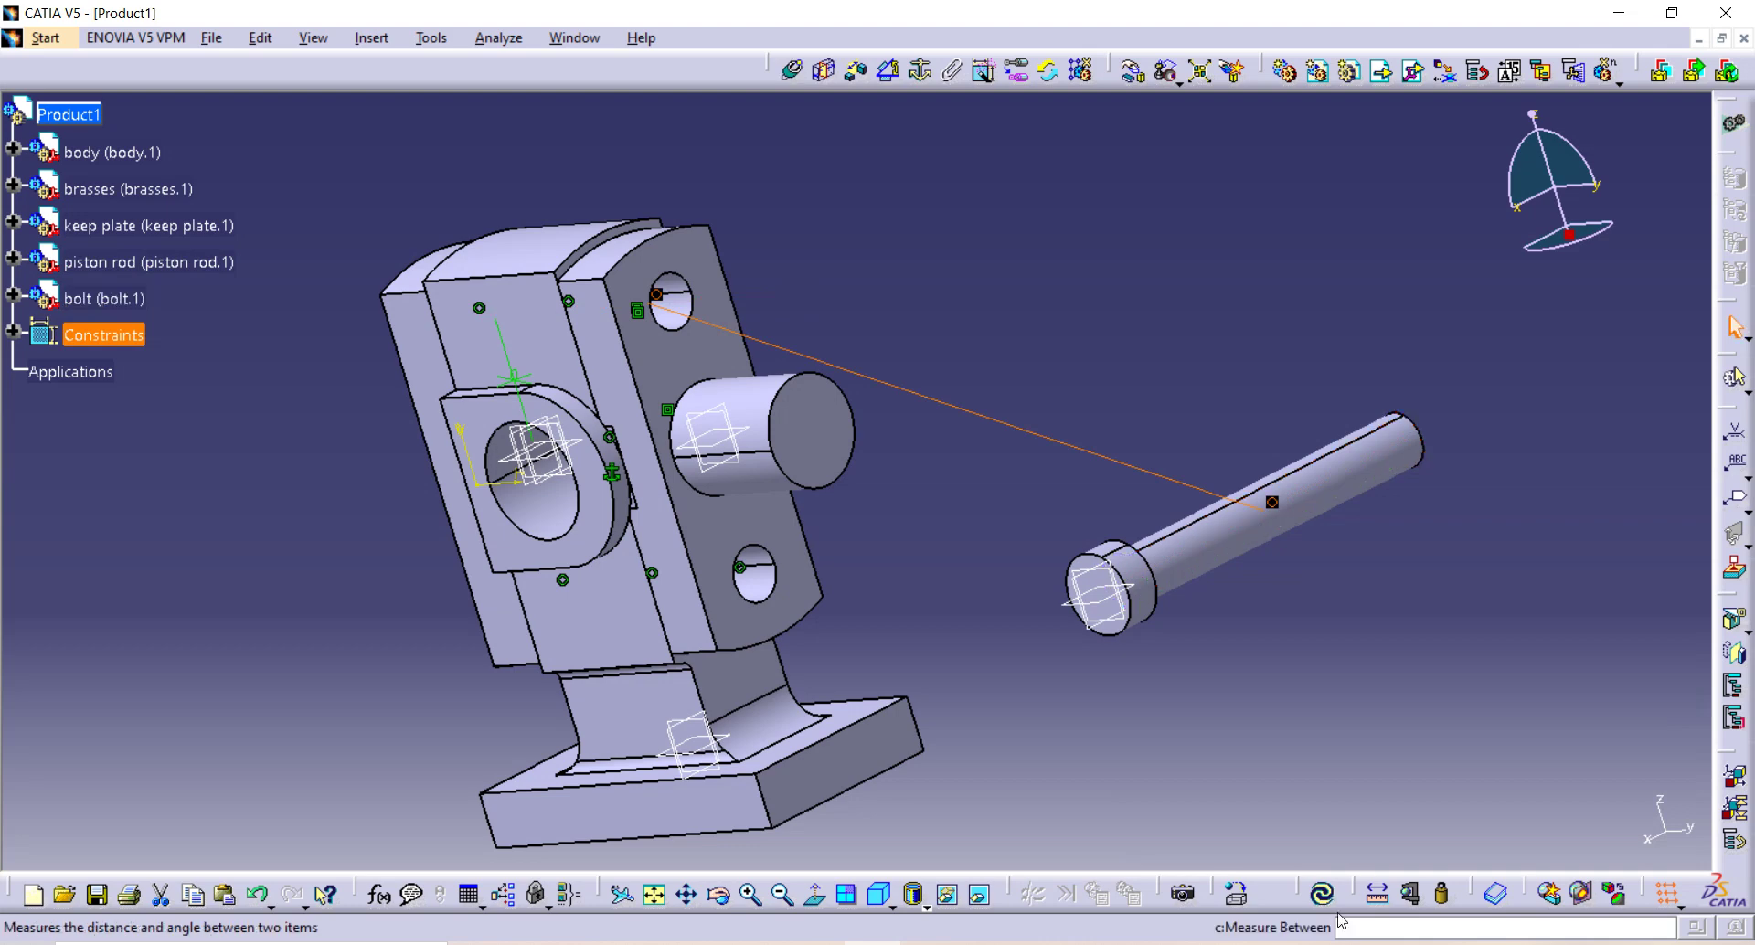
{"action": "left_click", "coordinate": [1323, 893]}
{"action": "middle_click_drag", "start_coordinate": [722, 439], "coordinate": [745, 461]}
Step: Constrain the bolt face against the piston rod face and update, then select the bolt
{"action": "left_click", "coordinate": [850, 70]}
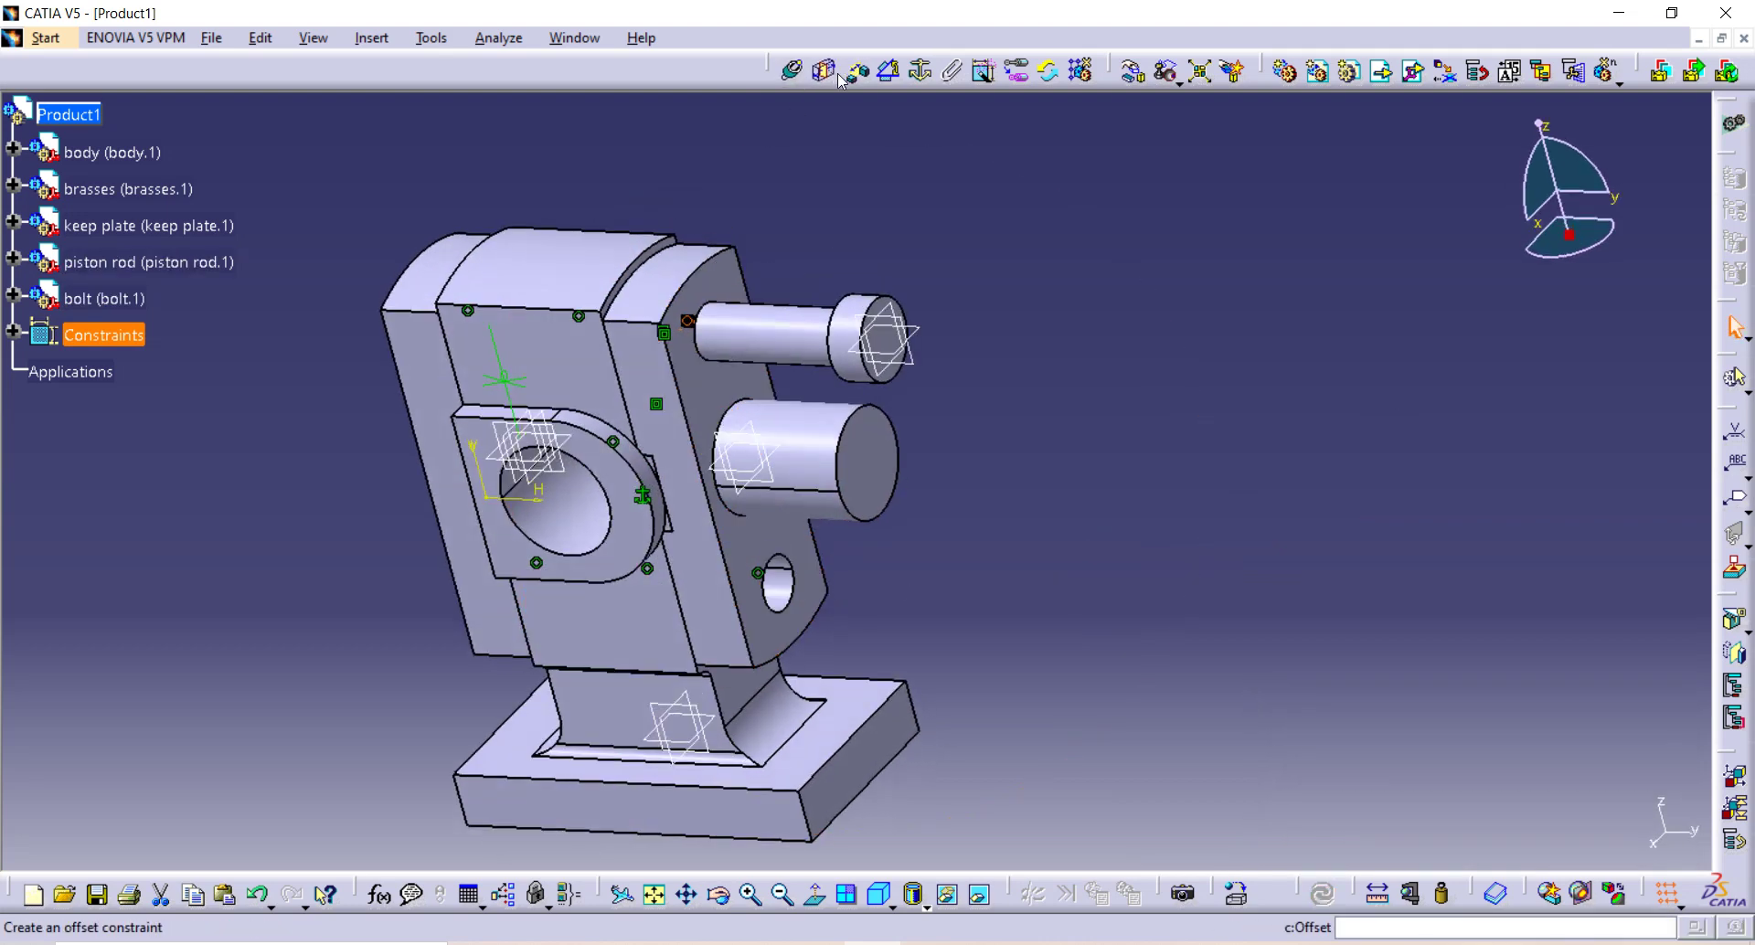
{"action": "left_click", "coordinate": [728, 275]}
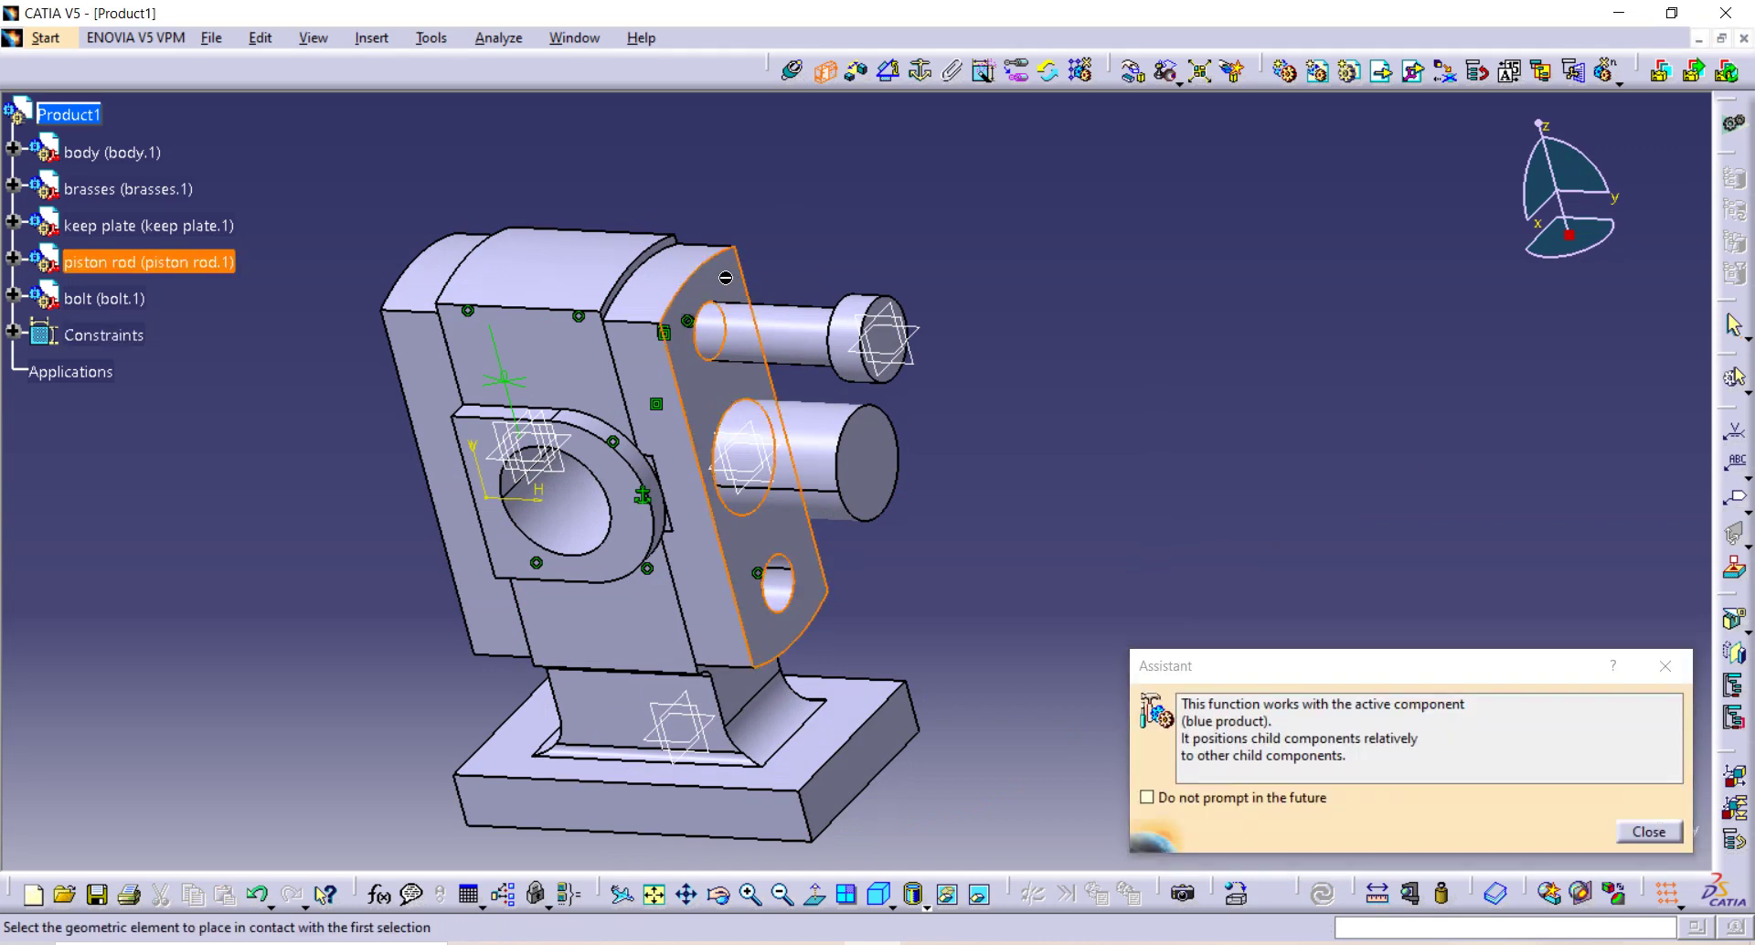
{"action": "middle_click_drag", "start_coordinate": [484, 300], "coordinate": [916, 439]}
{"action": "middle_click_drag", "start_coordinate": [1137, 433], "coordinate": [1134, 355]}
{"action": "scroll", "coordinate": [1135, 355], "scroll_direction": "down", "scroll_amount": 1}
{"action": "left_click", "coordinate": [1134, 352]}
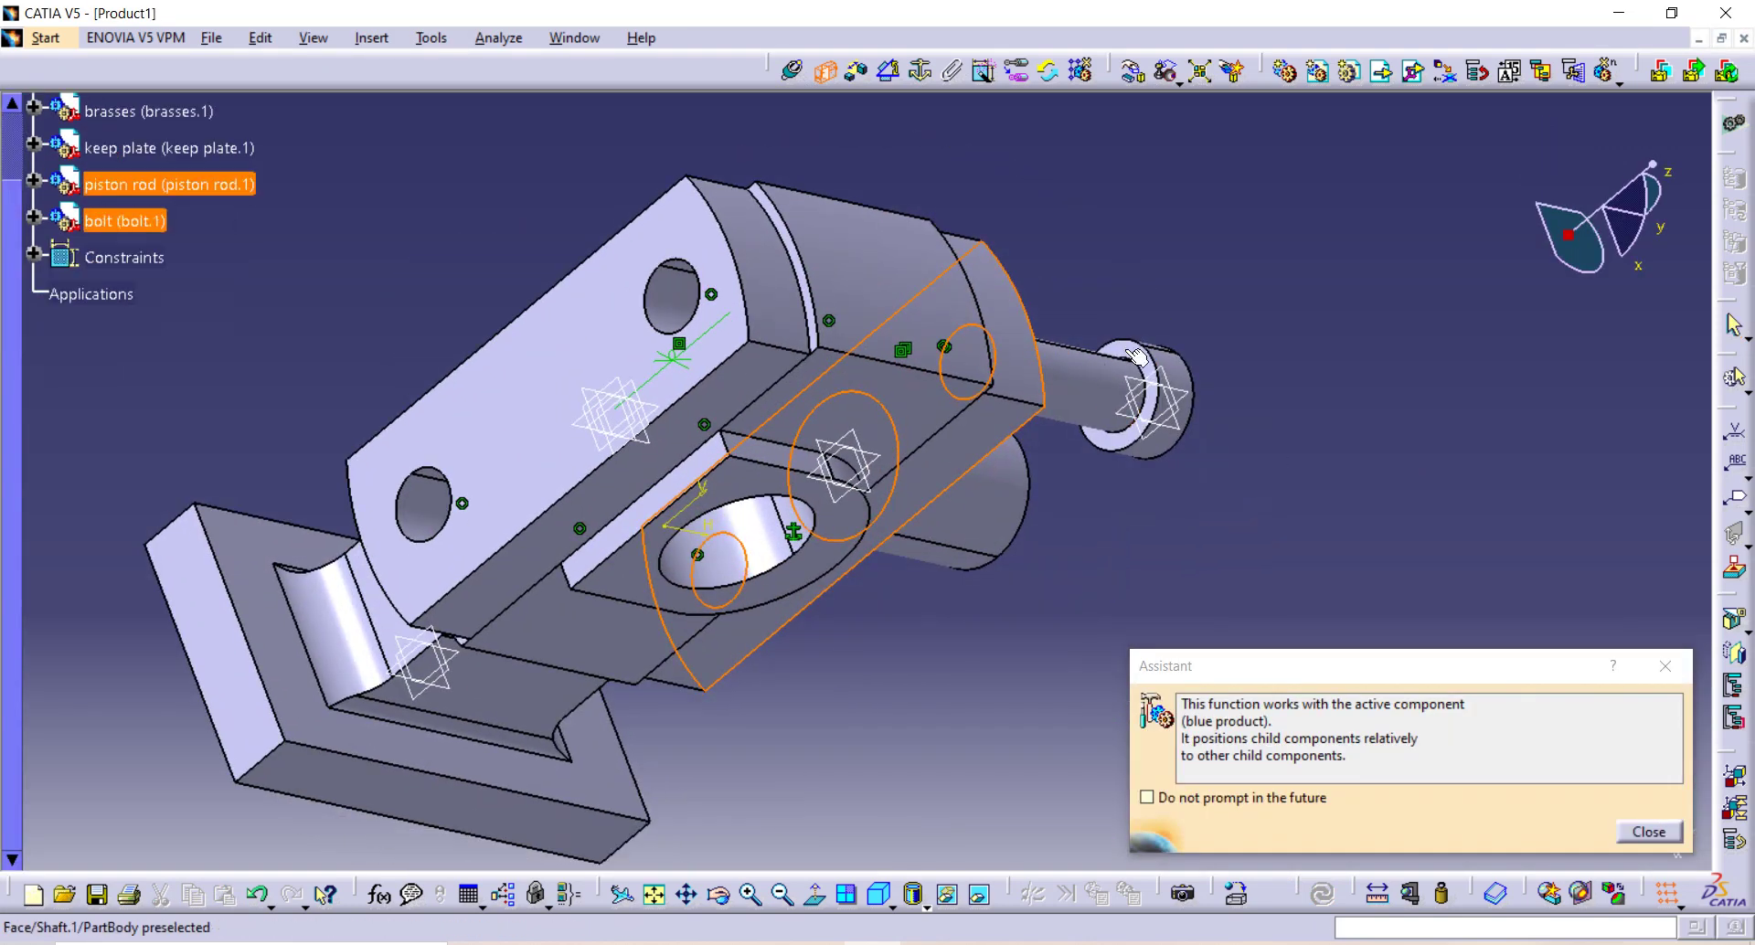
{"action": "left_click", "coordinate": [1330, 887]}
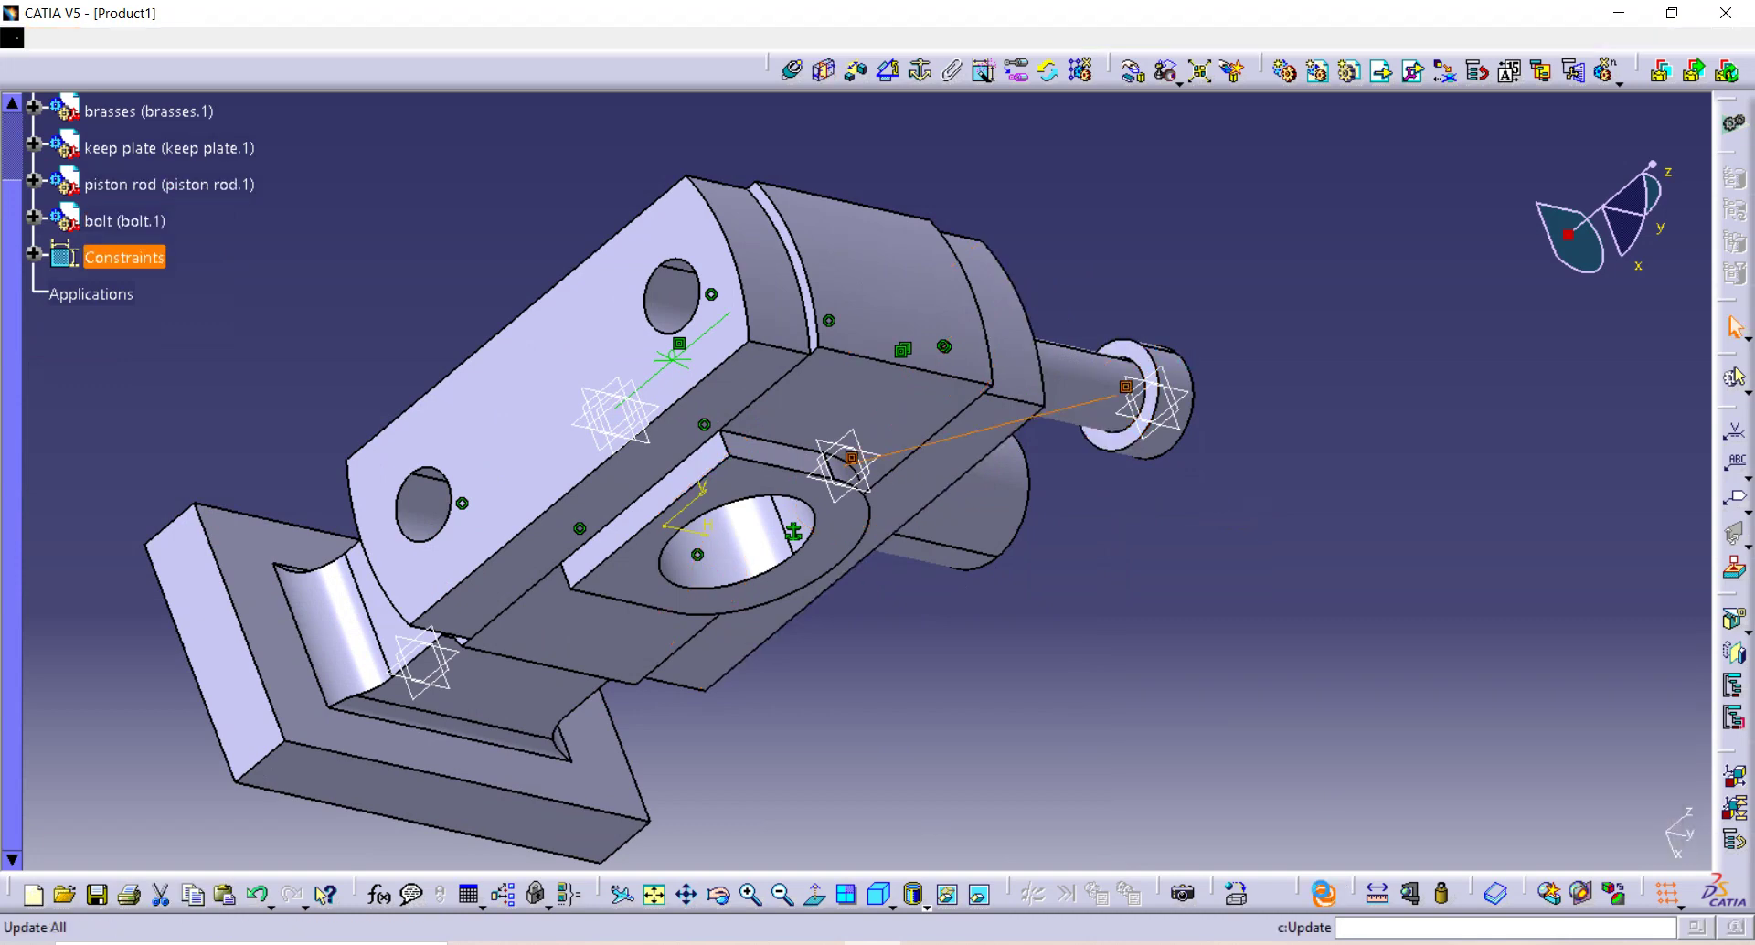
{"action": "middle_click_drag", "start_coordinate": [965, 520], "coordinate": [596, 216]}
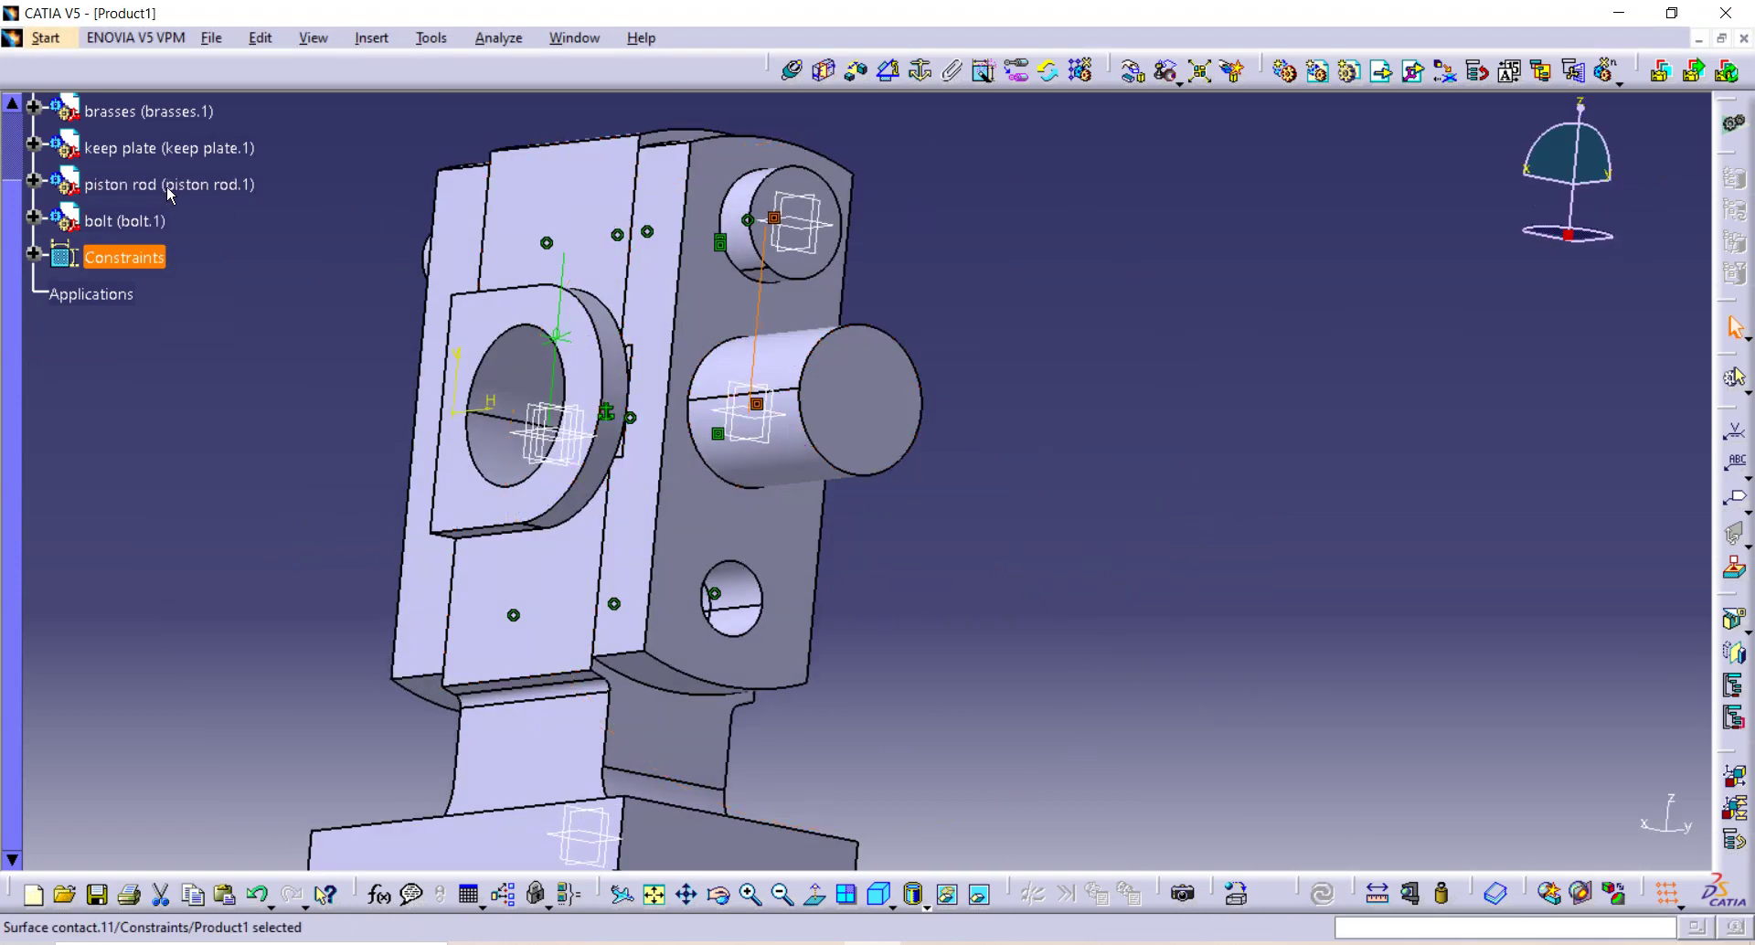
{"action": "left_click", "coordinate": [128, 220]}
{"action": "scroll", "coordinate": [151, 247], "scroll_direction": "up", "scroll_amount": 2}
{"action": "scroll", "coordinate": [78, 245], "scroll_direction": "up", "scroll_amount": 2}
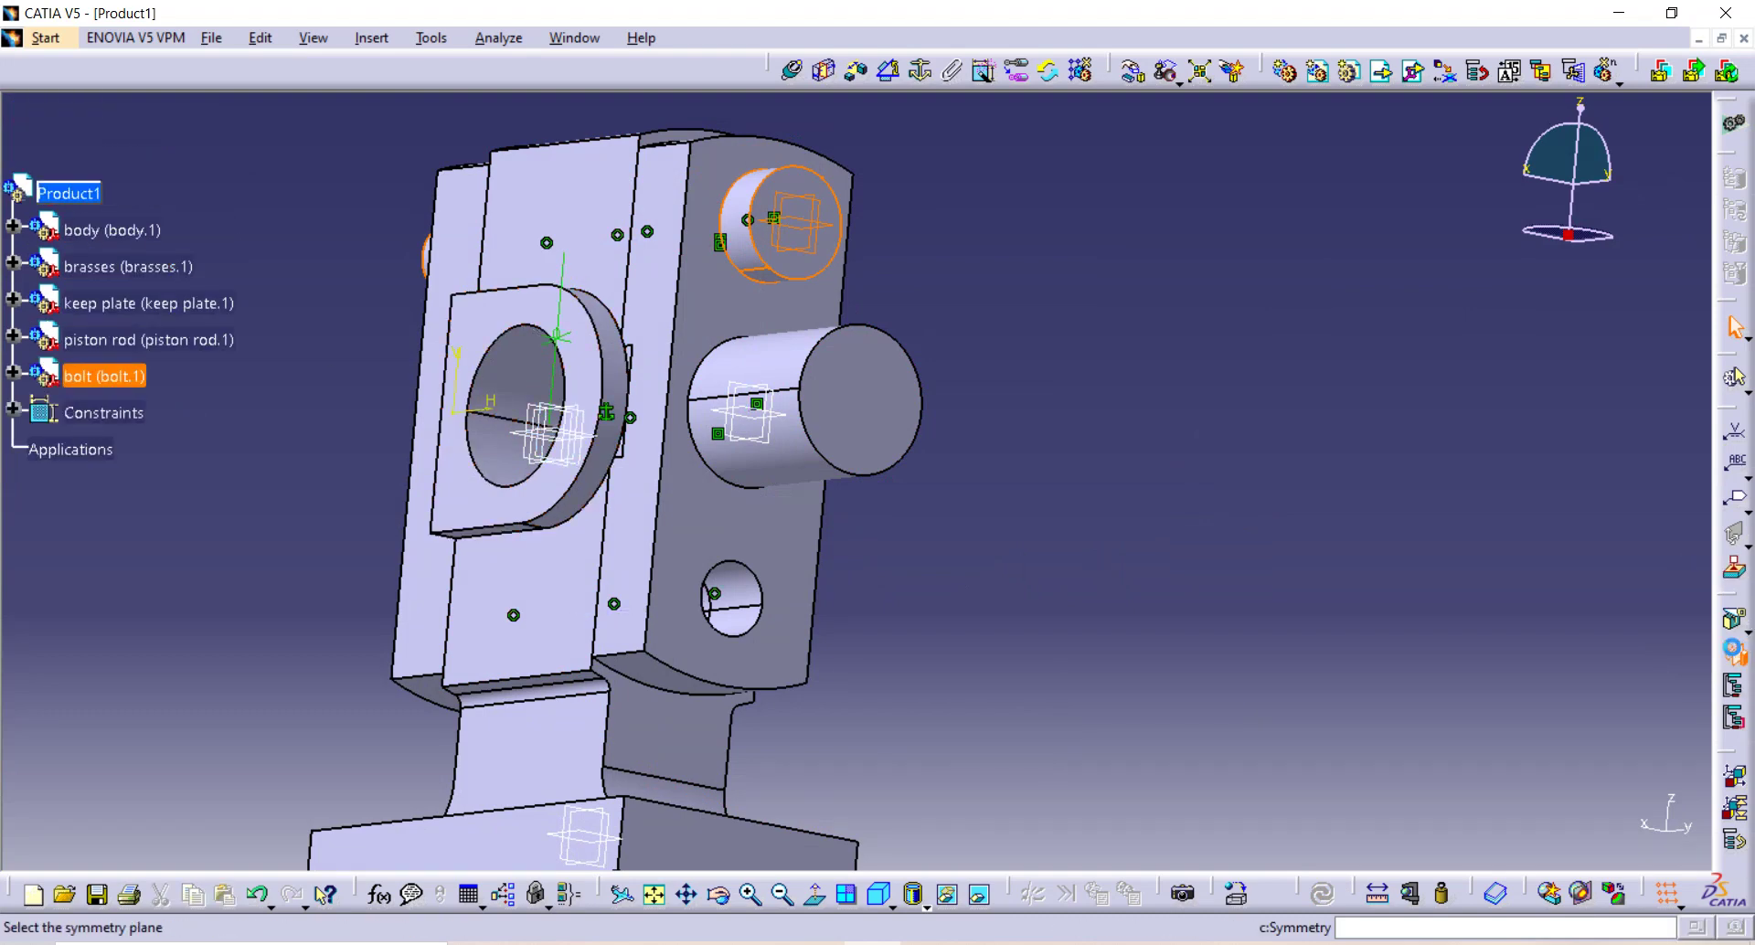
Step: Mirror bolt.1 across the piston rod plane as a new component, Symmetry of bolt.1.1
{"action": "left_click", "coordinate": [753, 417]}
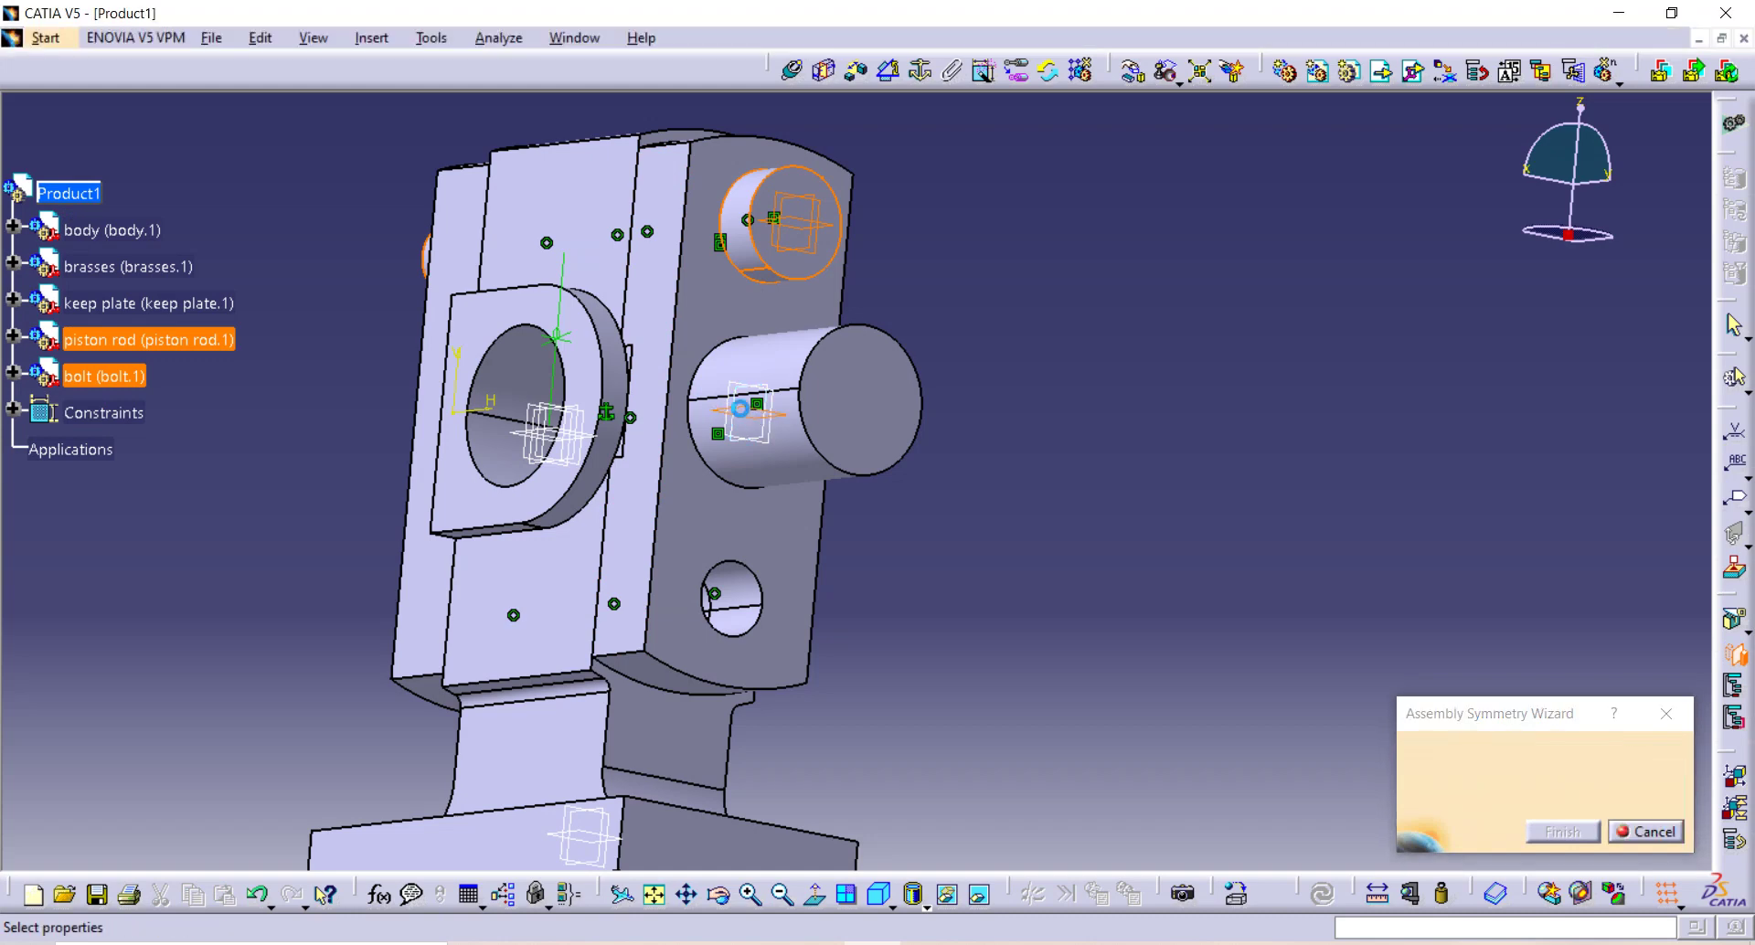
{"action": "left_click", "coordinate": [736, 599]}
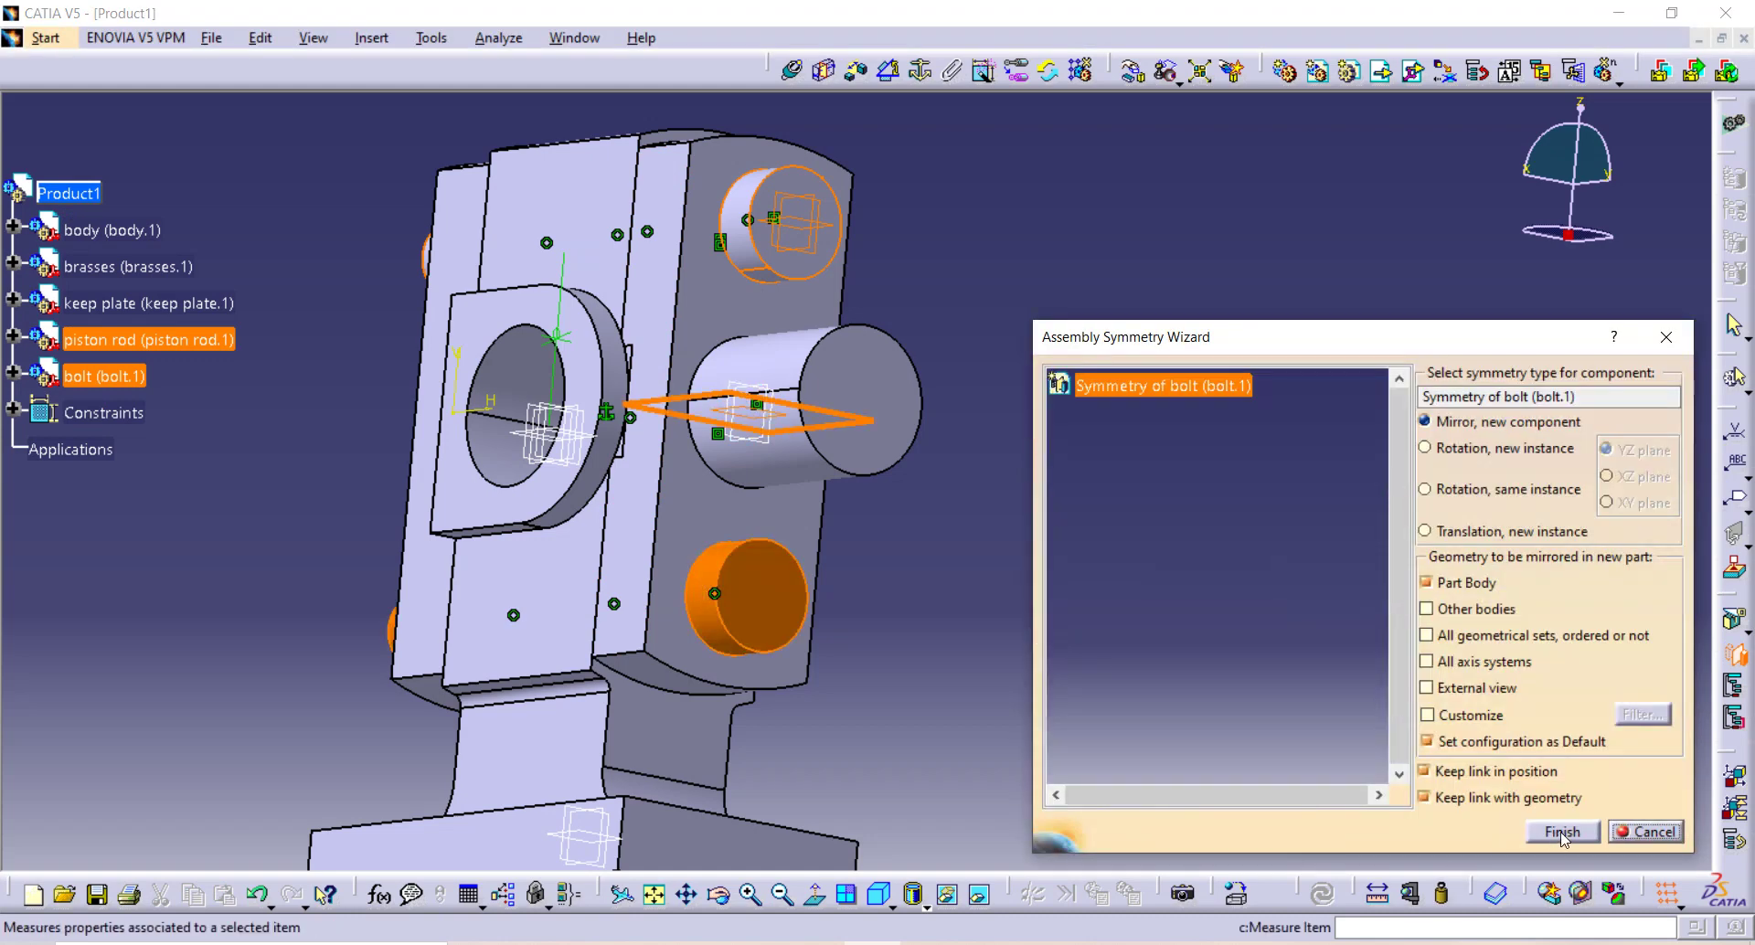
{"action": "left_click", "coordinate": [1562, 832]}
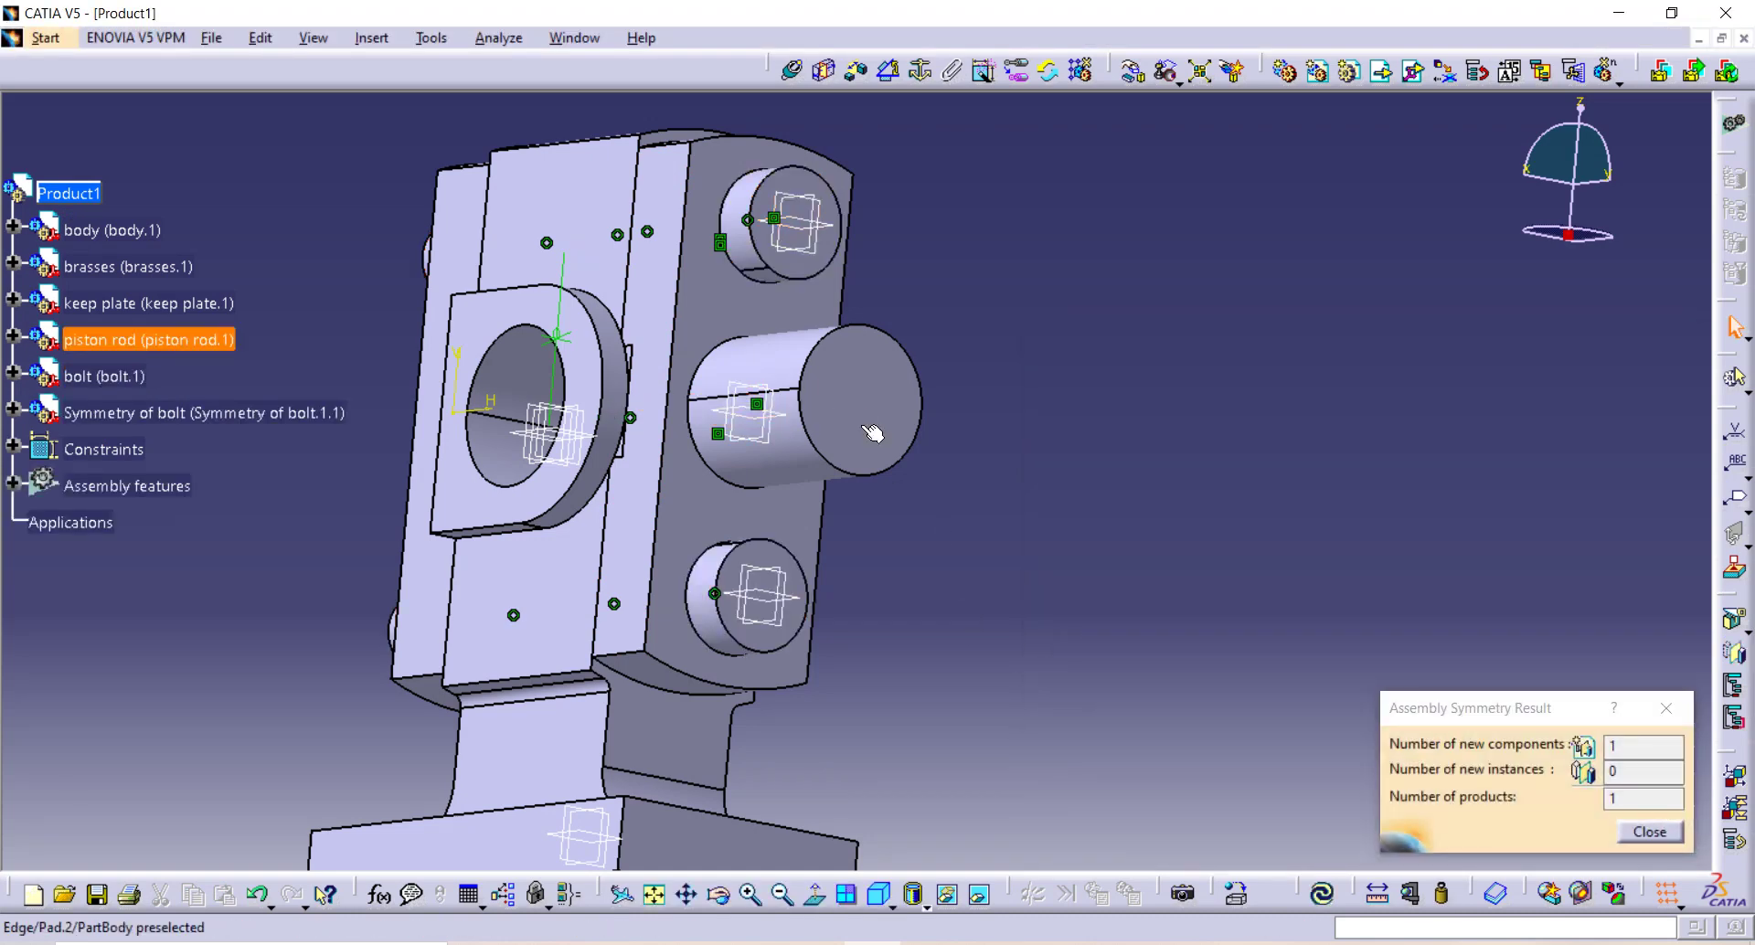
{"action": "middle_click_drag", "start_coordinate": [777, 549], "coordinate": [1124, 365]}
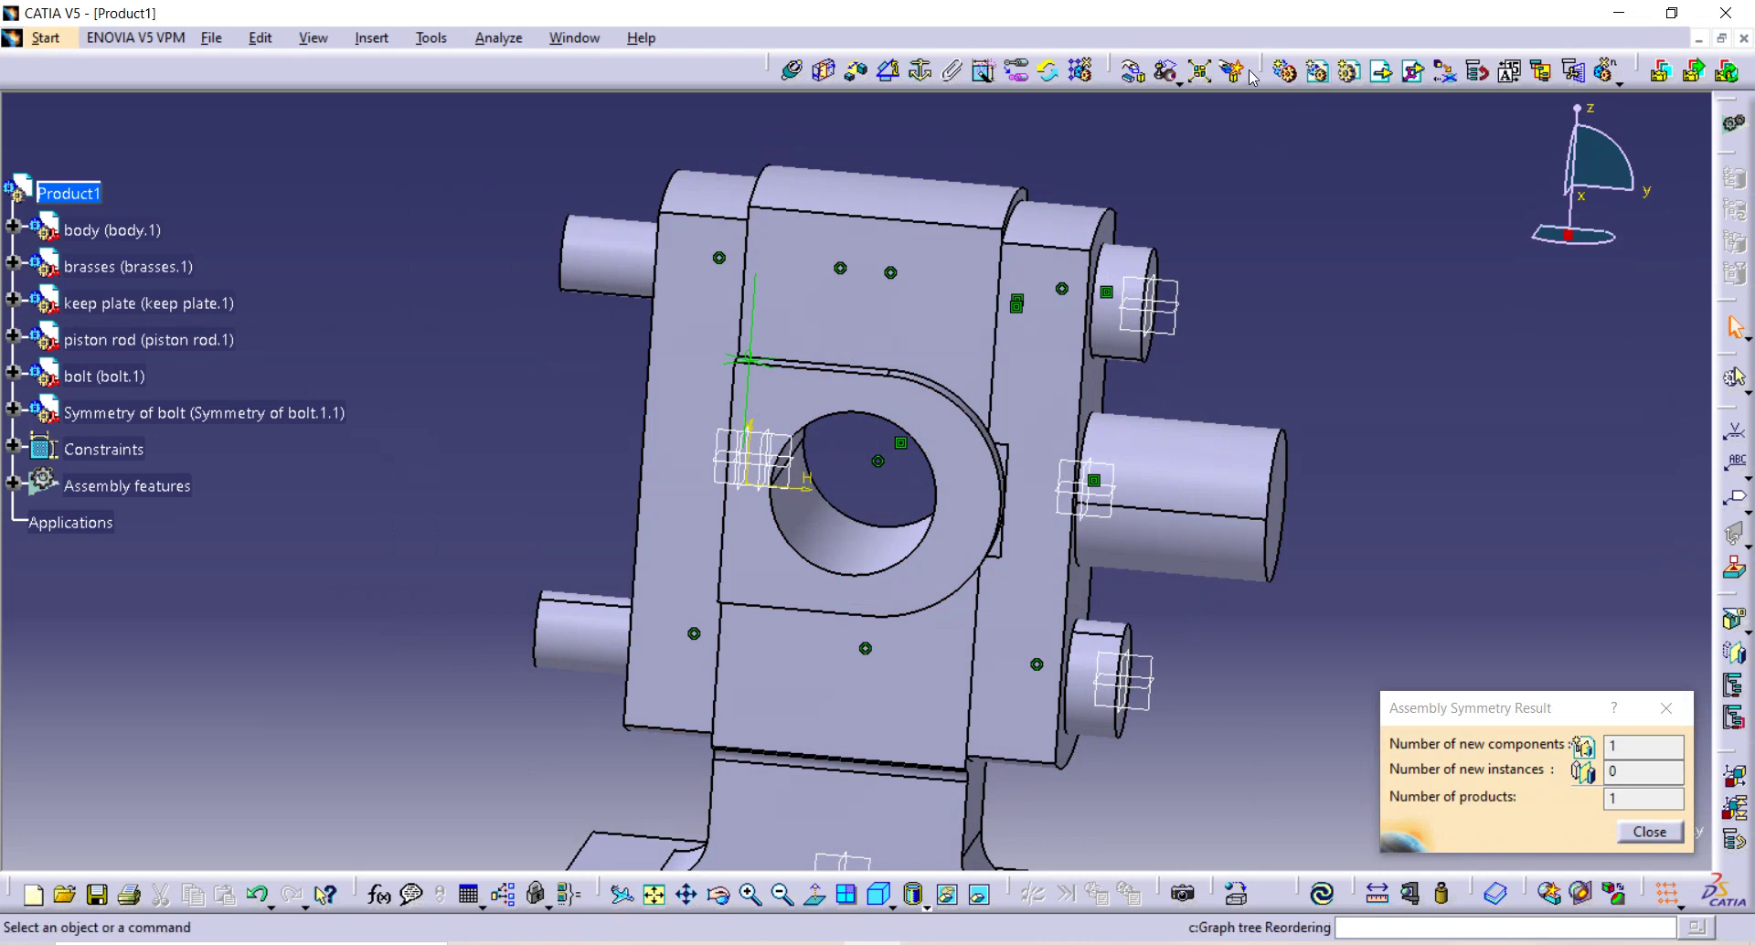
Step: Insert the nut part file into Product1 as nut.1 using Existing Component
{"action": "left_click", "coordinate": [1387, 78]}
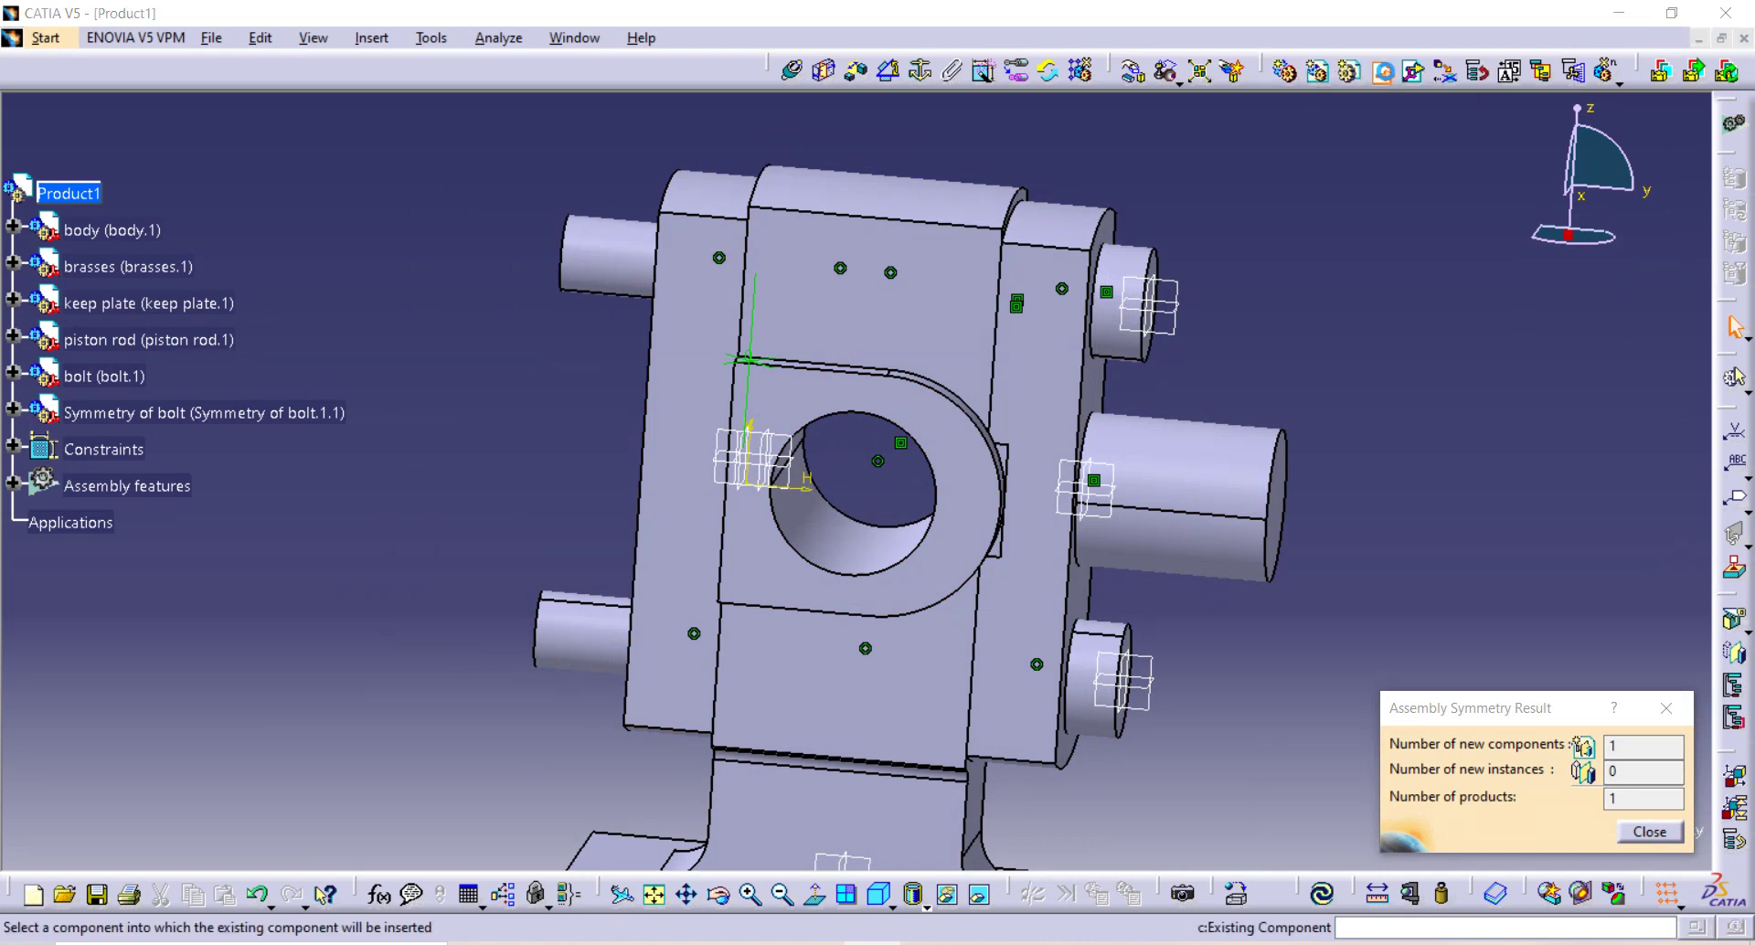
{"action": "left_click", "coordinate": [76, 191]}
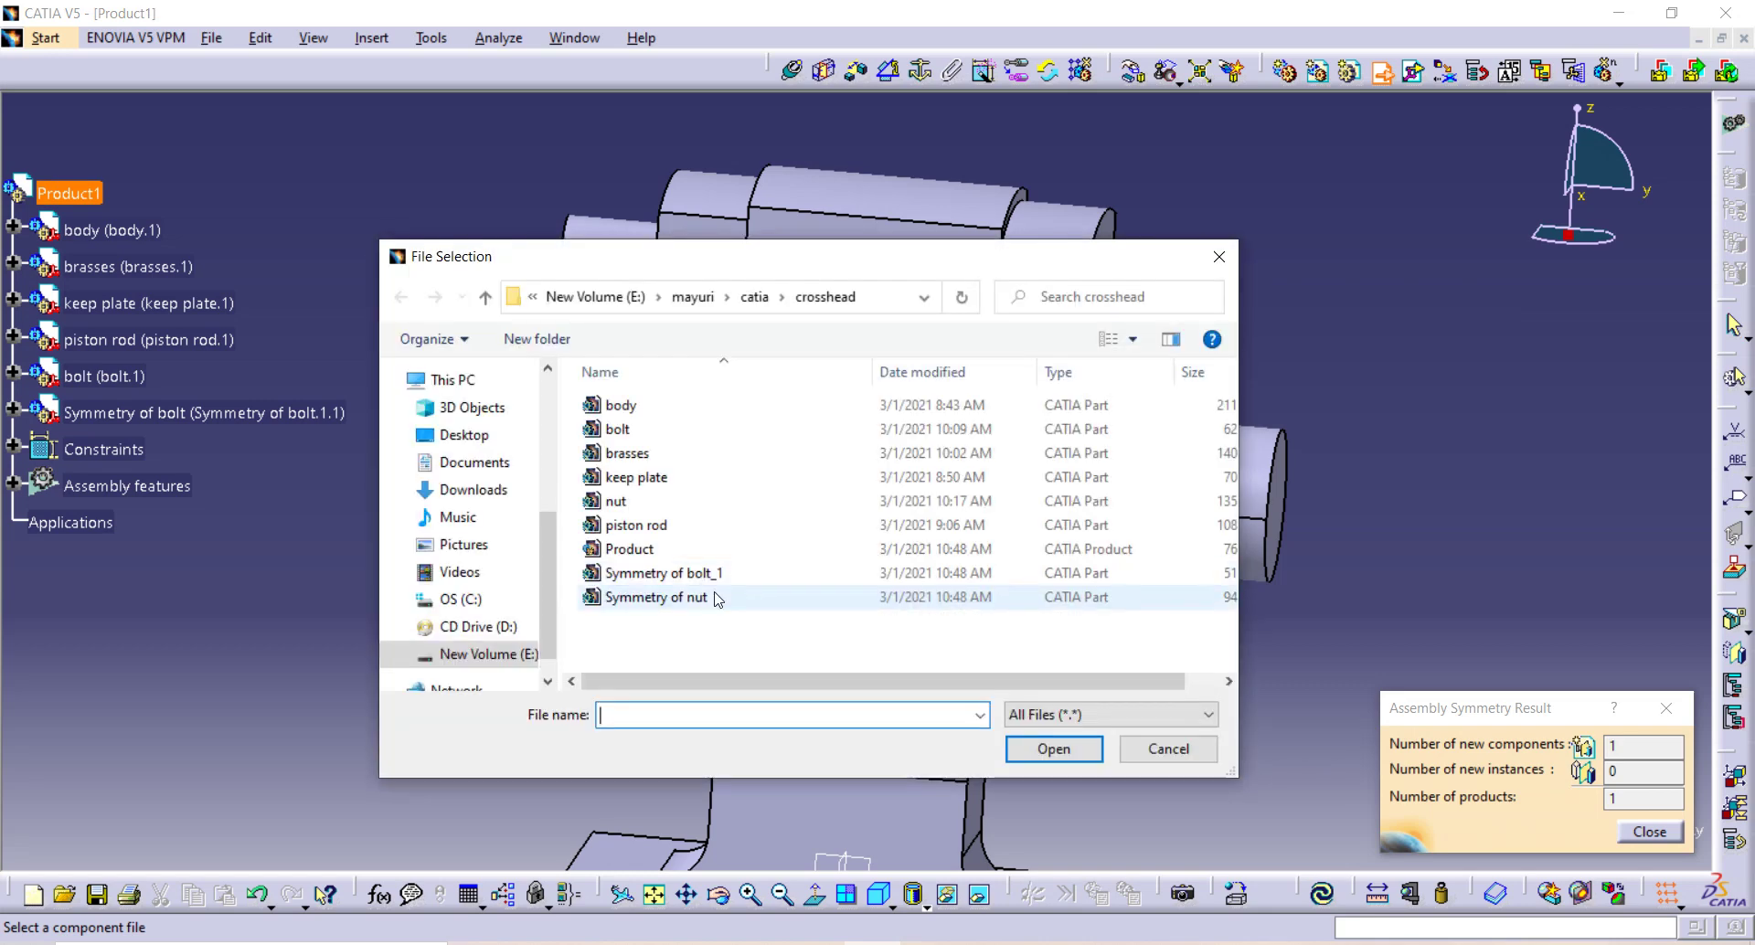
{"action": "double_click", "coordinate": [667, 503]}
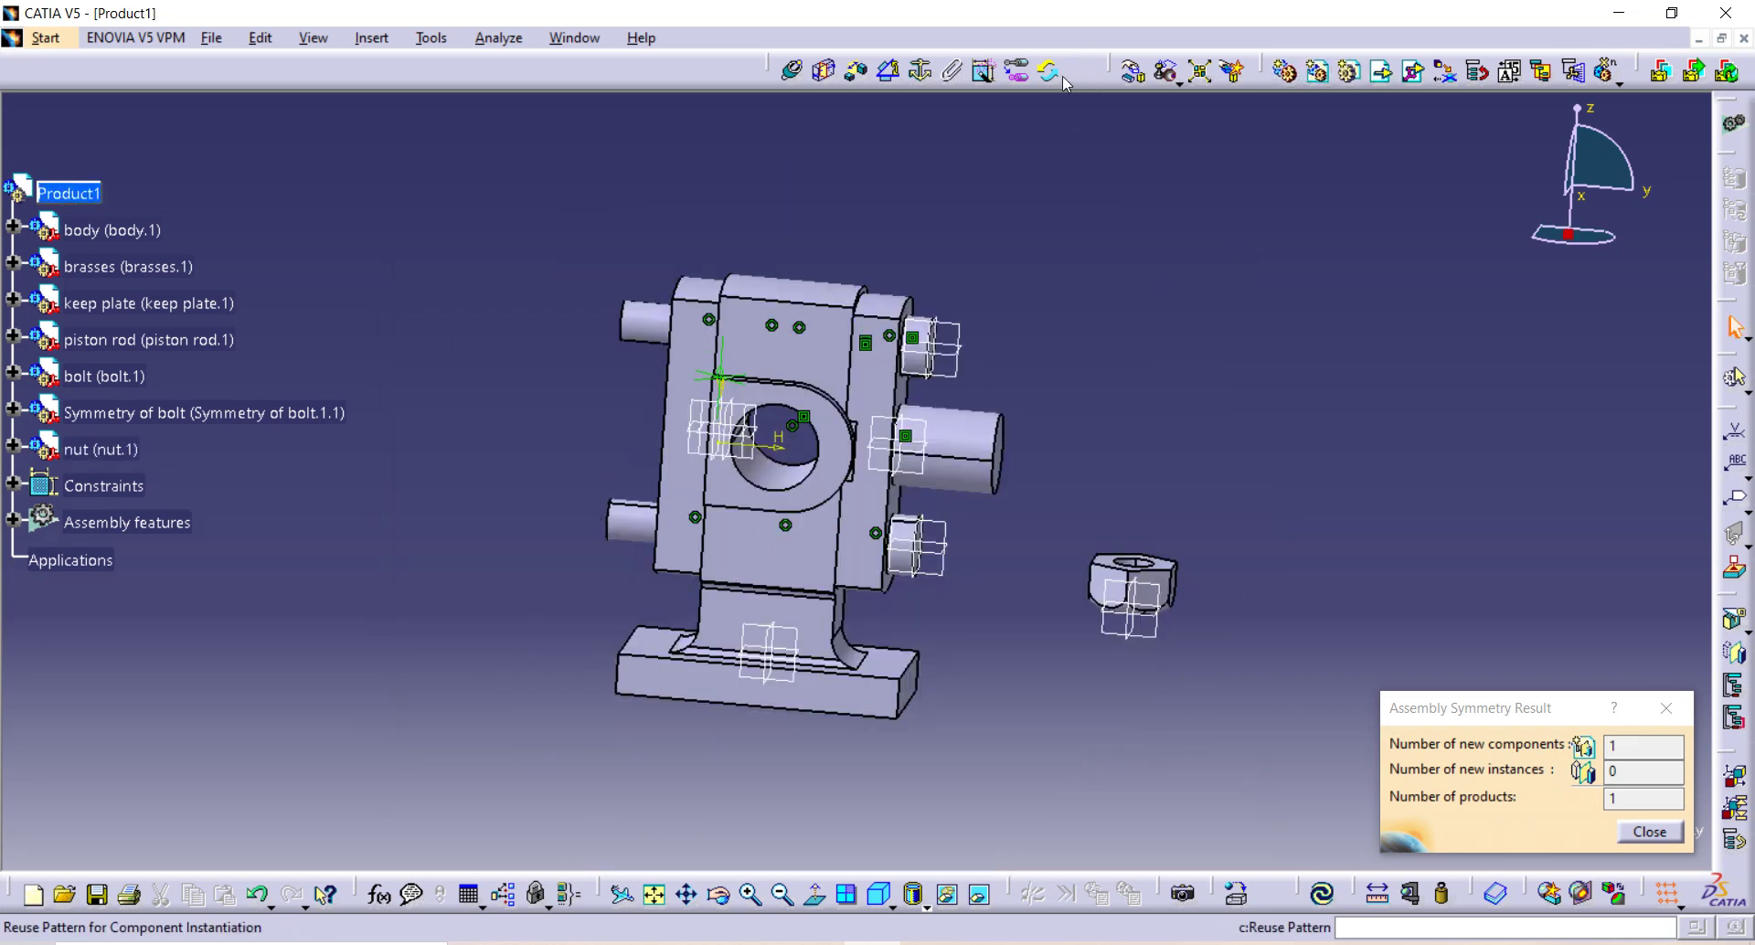
Step: Make the nut's axis coincide with the bolt's axis and update the assembly
{"action": "left_click", "coordinate": [795, 73]}
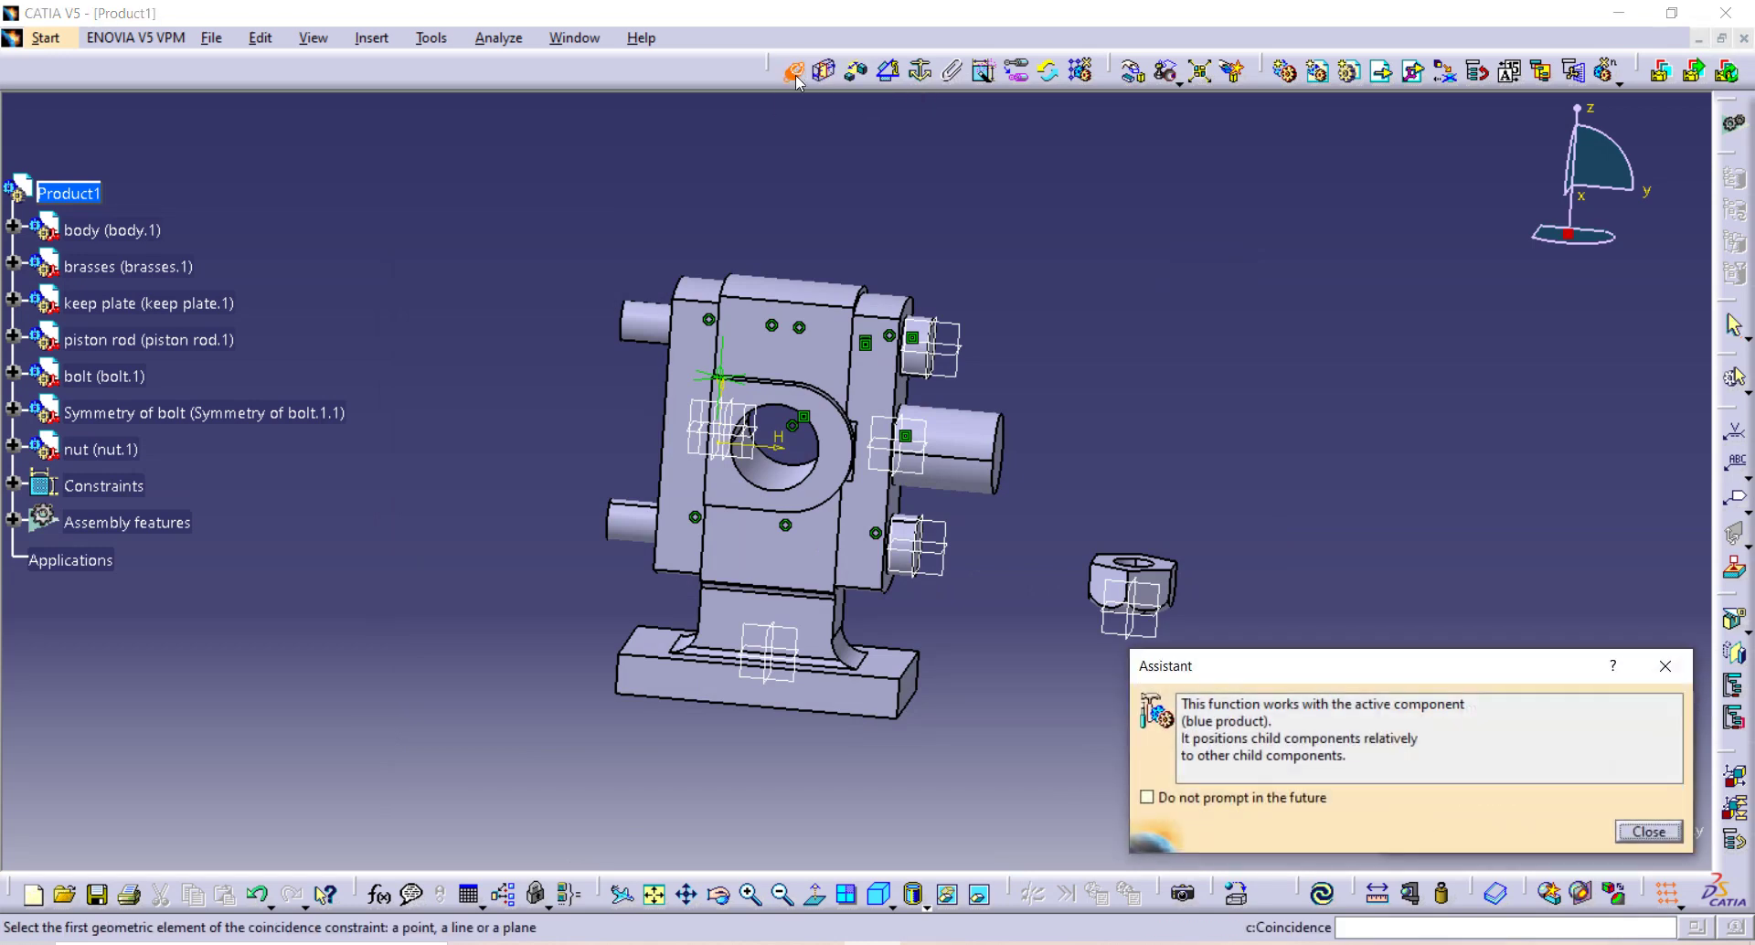
{"action": "left_click", "coordinate": [672, 317]}
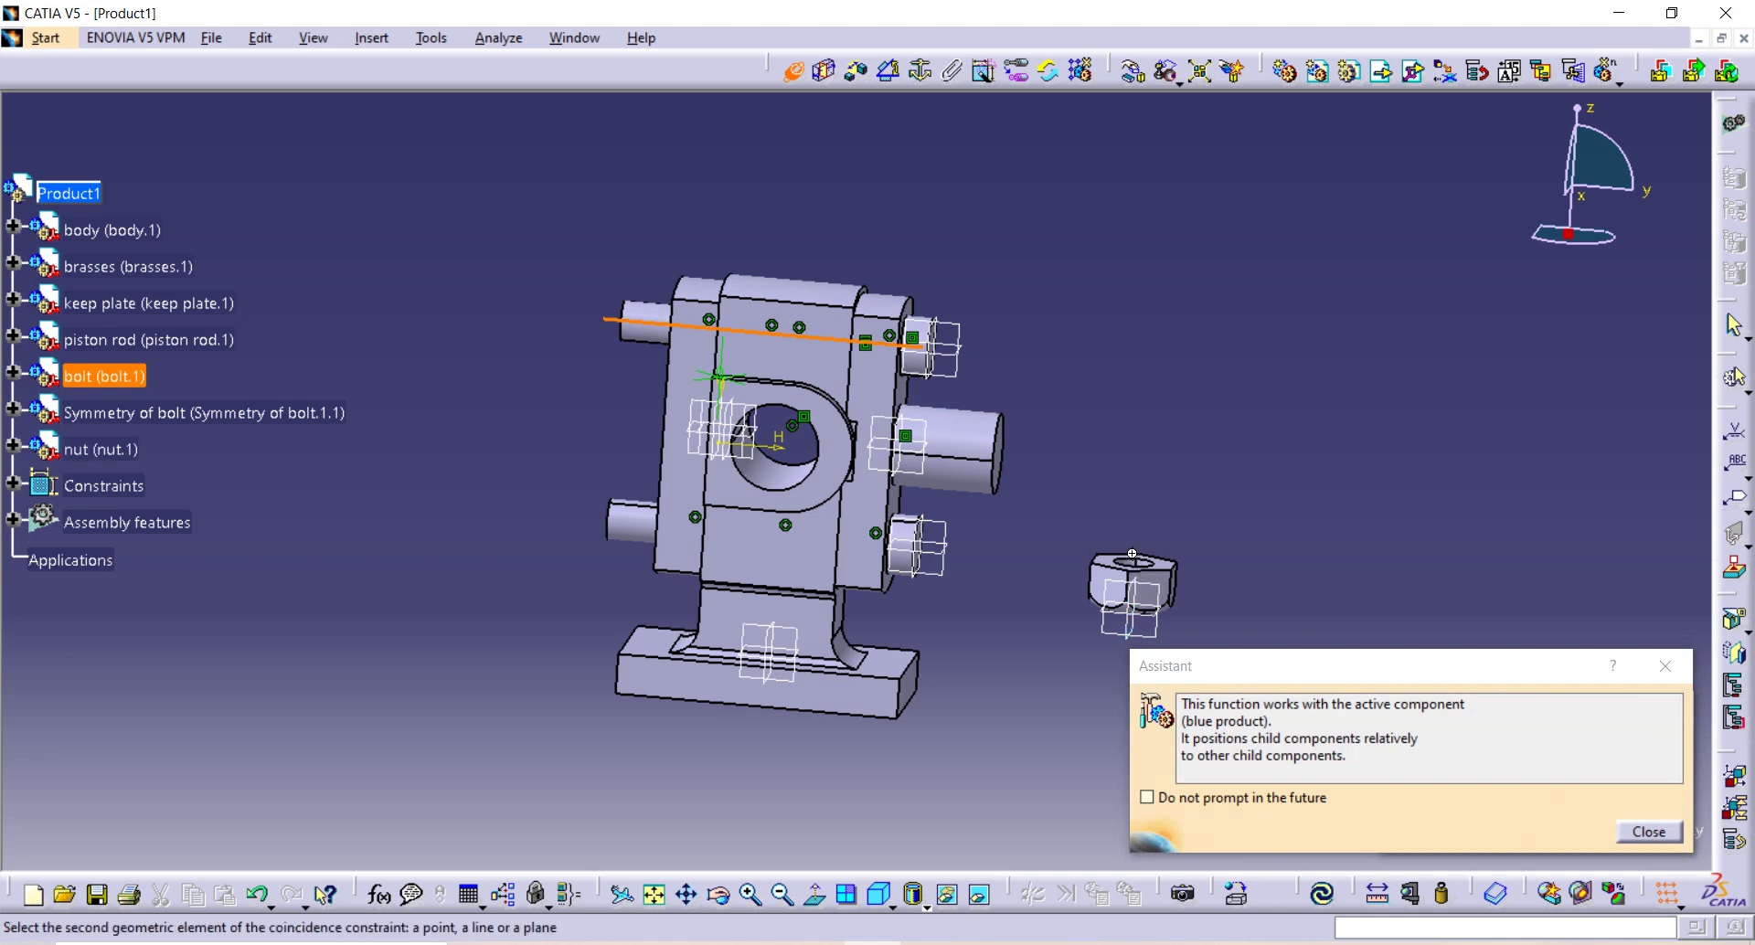
{"action": "middle_click_drag", "start_coordinate": [1132, 552], "coordinate": [1031, 323]}
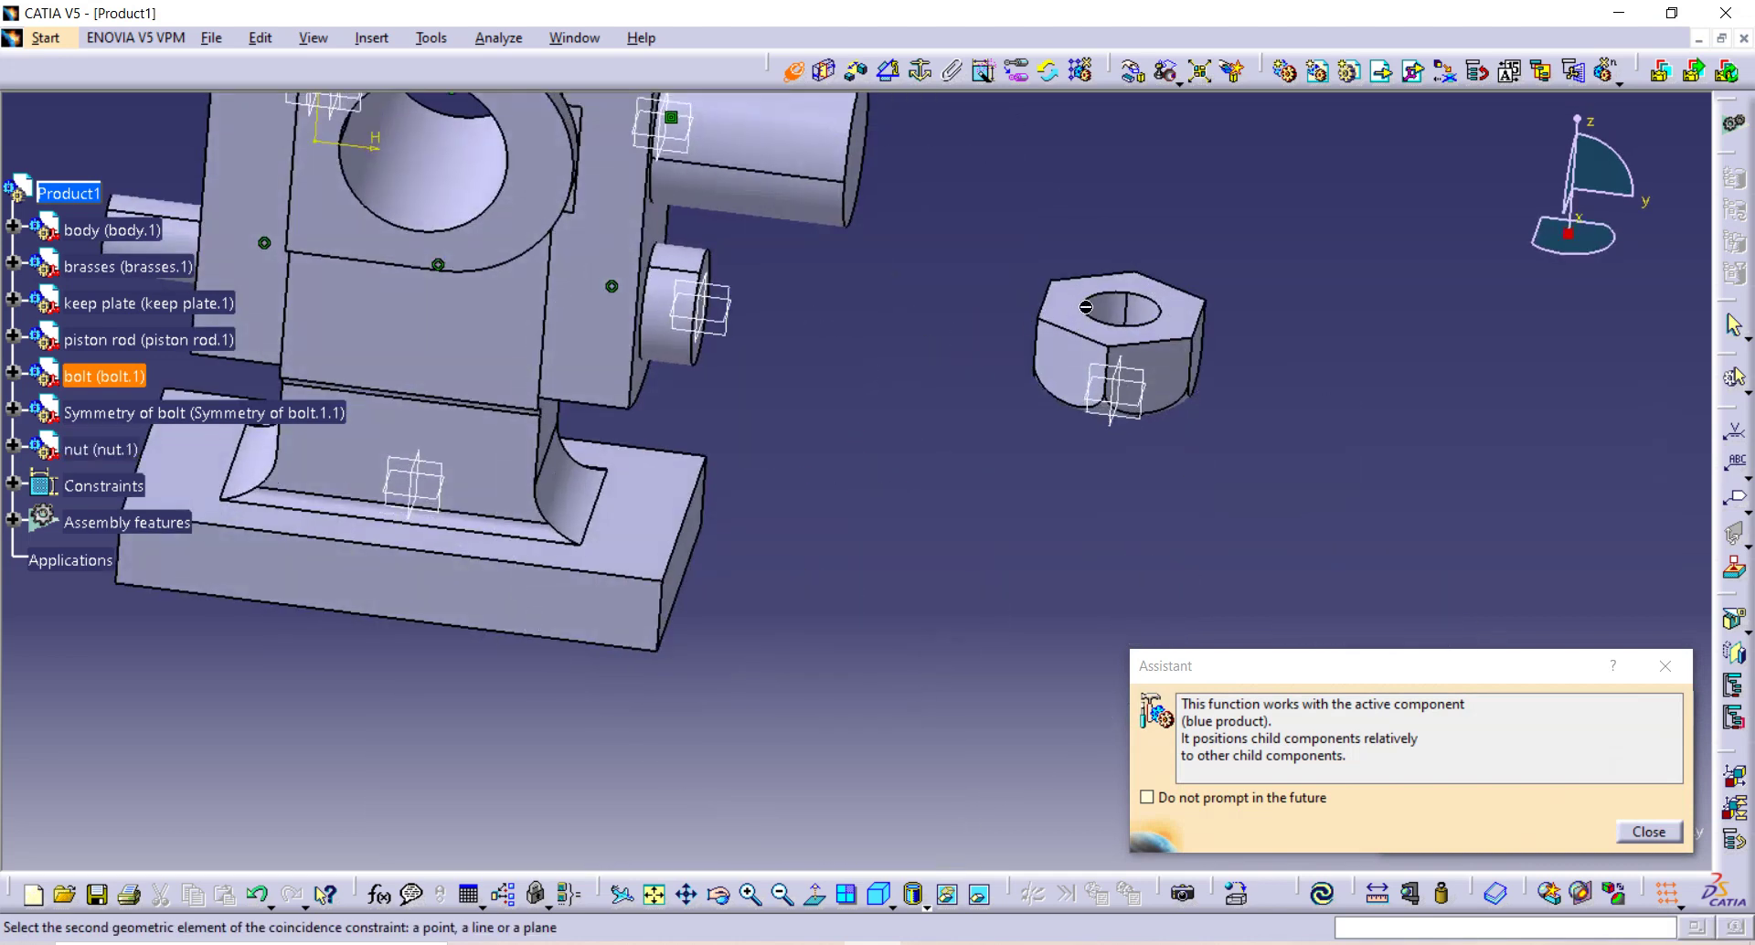
{"action": "left_click", "coordinate": [1125, 315]}
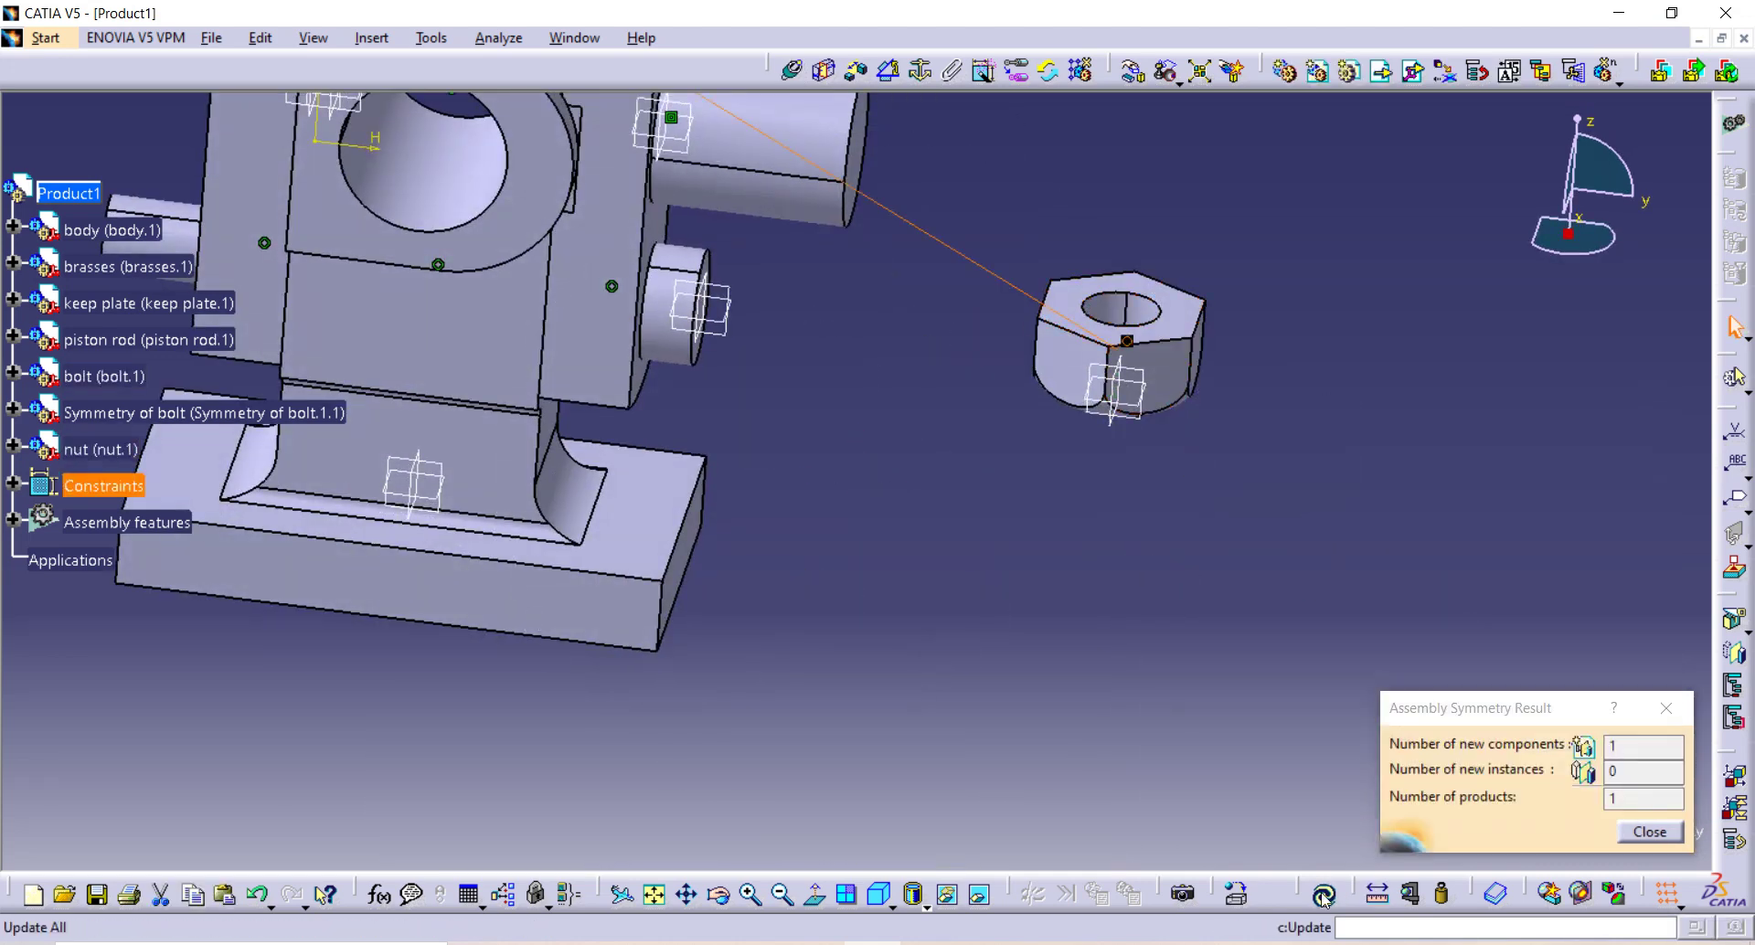
{"action": "left_click", "coordinate": [1324, 899]}
{"action": "middle_click_drag", "start_coordinate": [892, 266], "coordinate": [820, 421]}
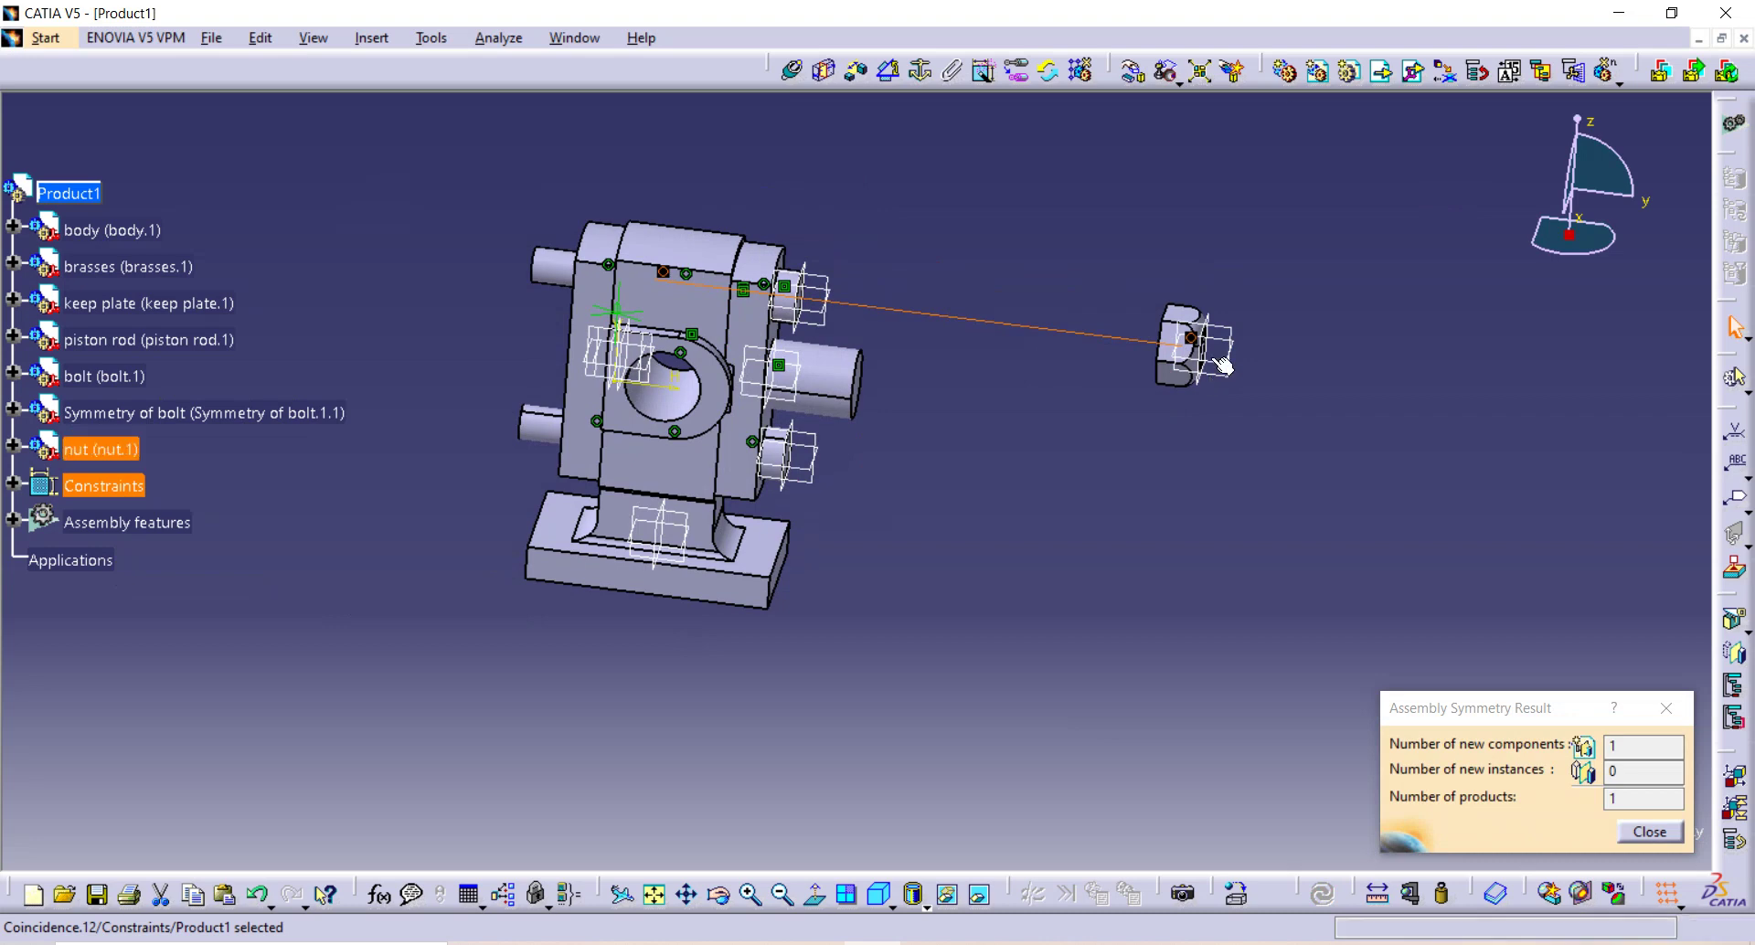
Step: Rotate nut.1 around the X axis with Manipulation so it sits below the body
{"action": "left_click", "coordinate": [1134, 72]}
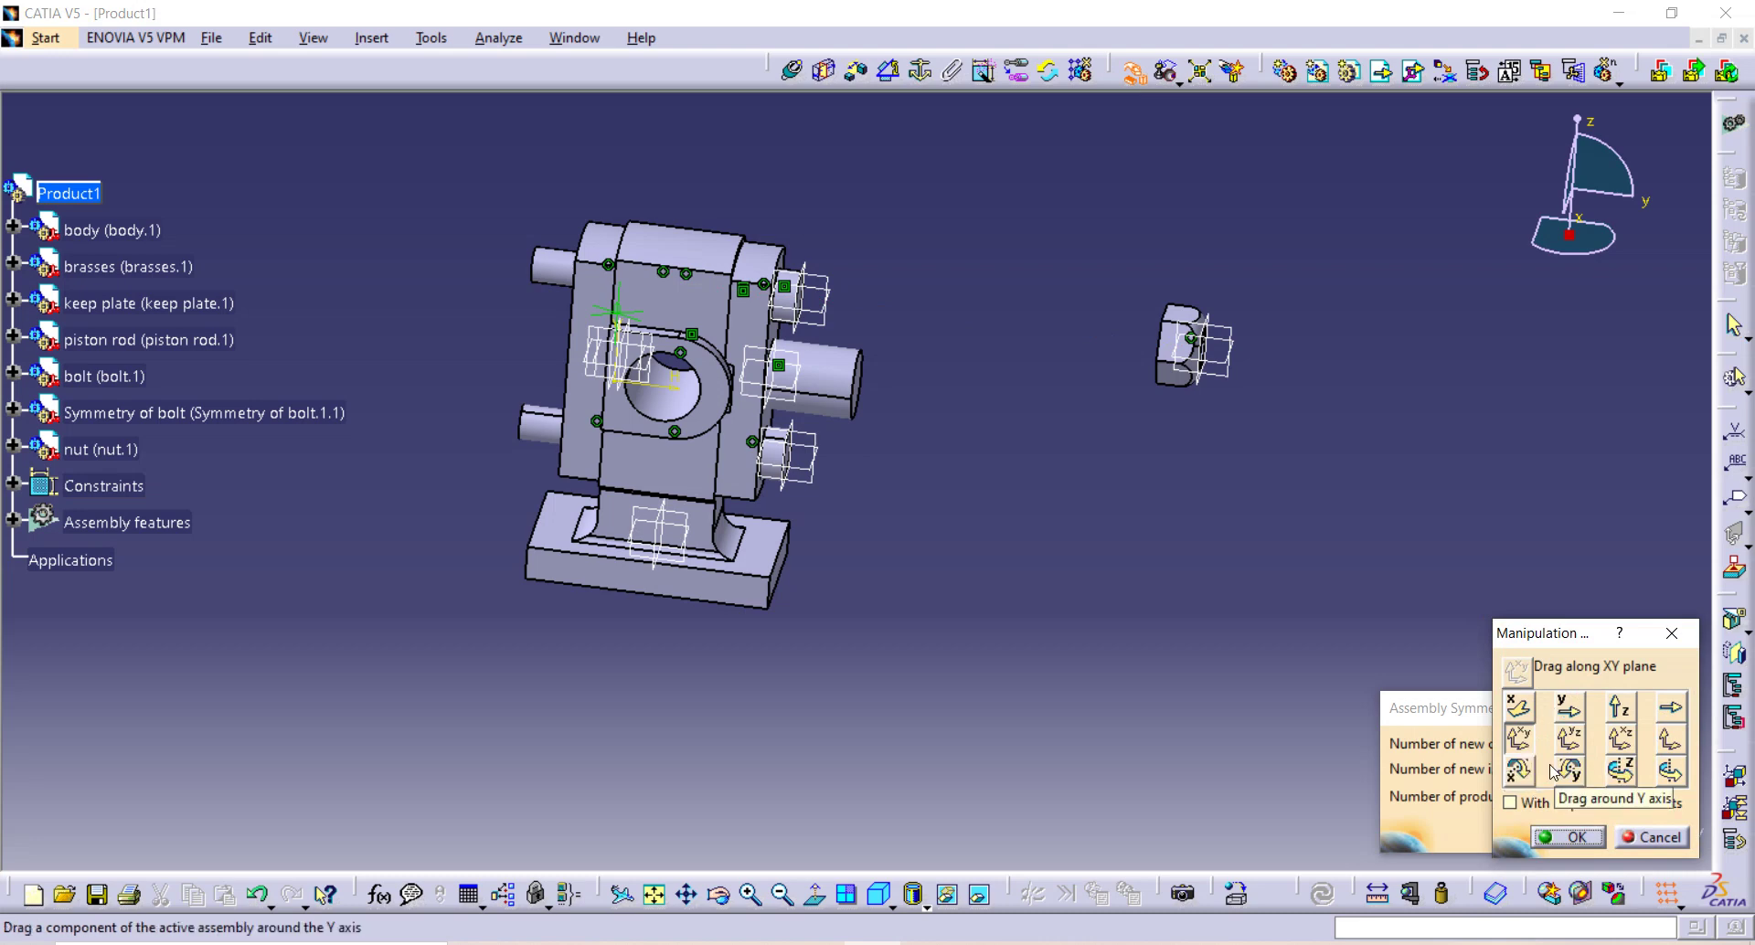
{"action": "left_click", "coordinate": [1519, 769]}
{"action": "left_click_drag", "start_coordinate": [1191, 339], "coordinate": [741, 360]}
{"action": "left_click_drag", "start_coordinate": [663, 631], "coordinate": [748, 722]}
{"action": "left_click", "coordinate": [1554, 839]}
{"action": "middle_click_drag", "start_coordinate": [1052, 585], "coordinate": [1219, 523]}
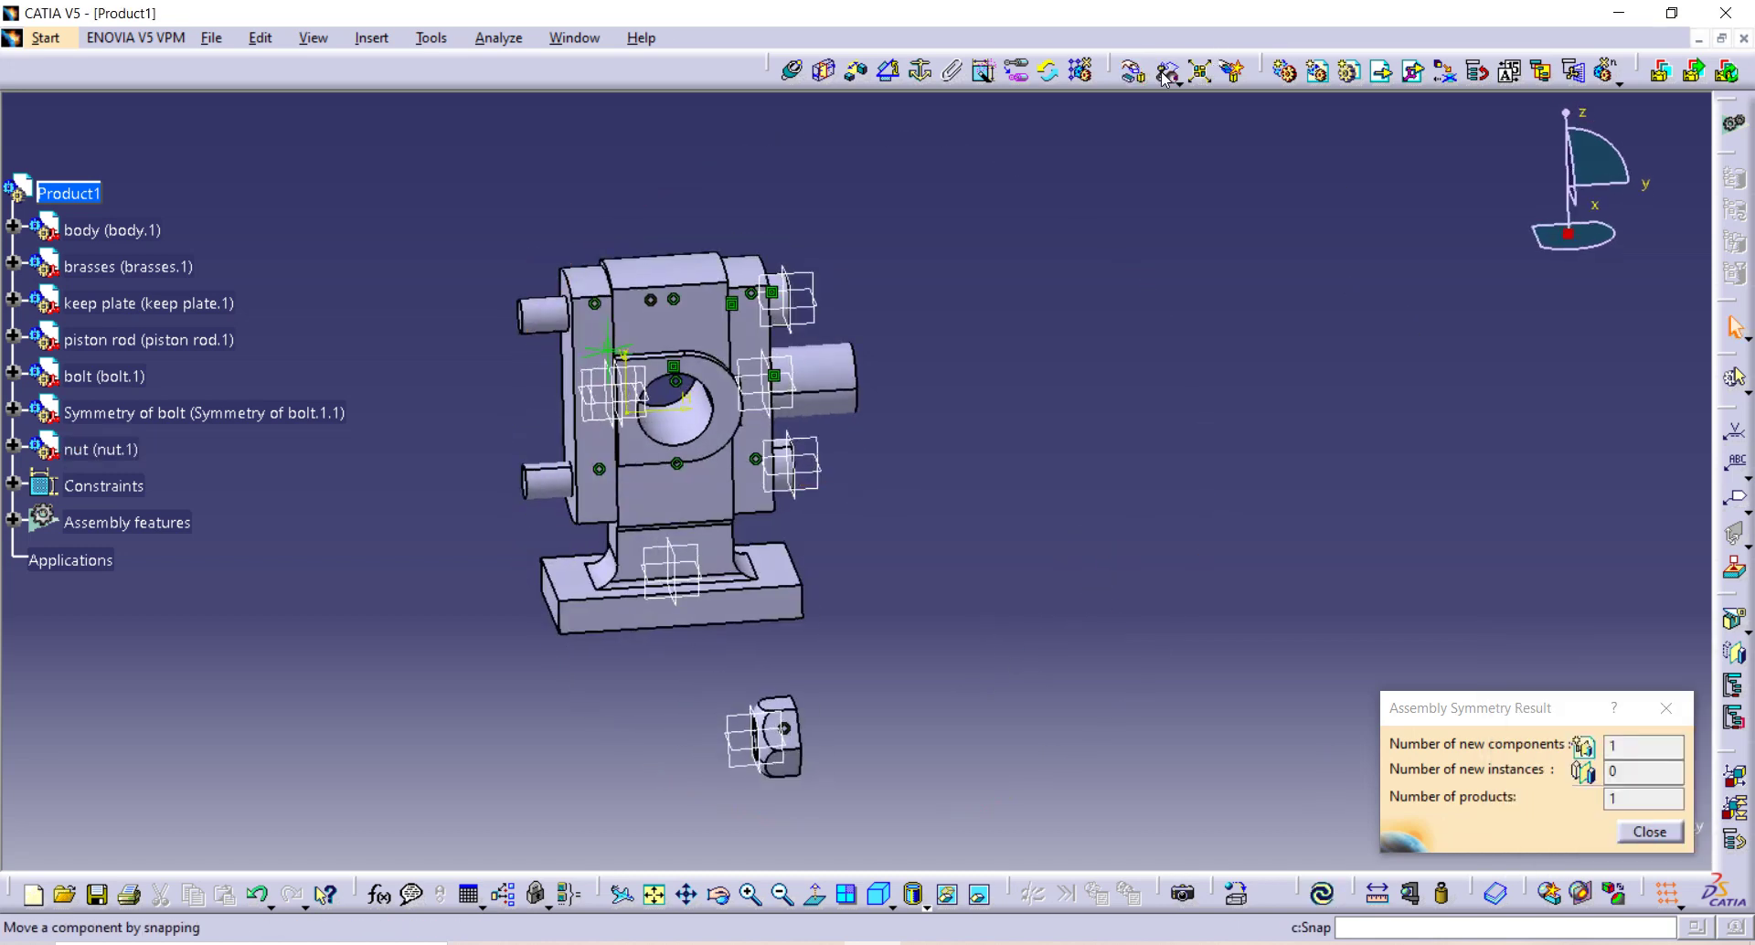
{"action": "left_click", "coordinate": [824, 70]}
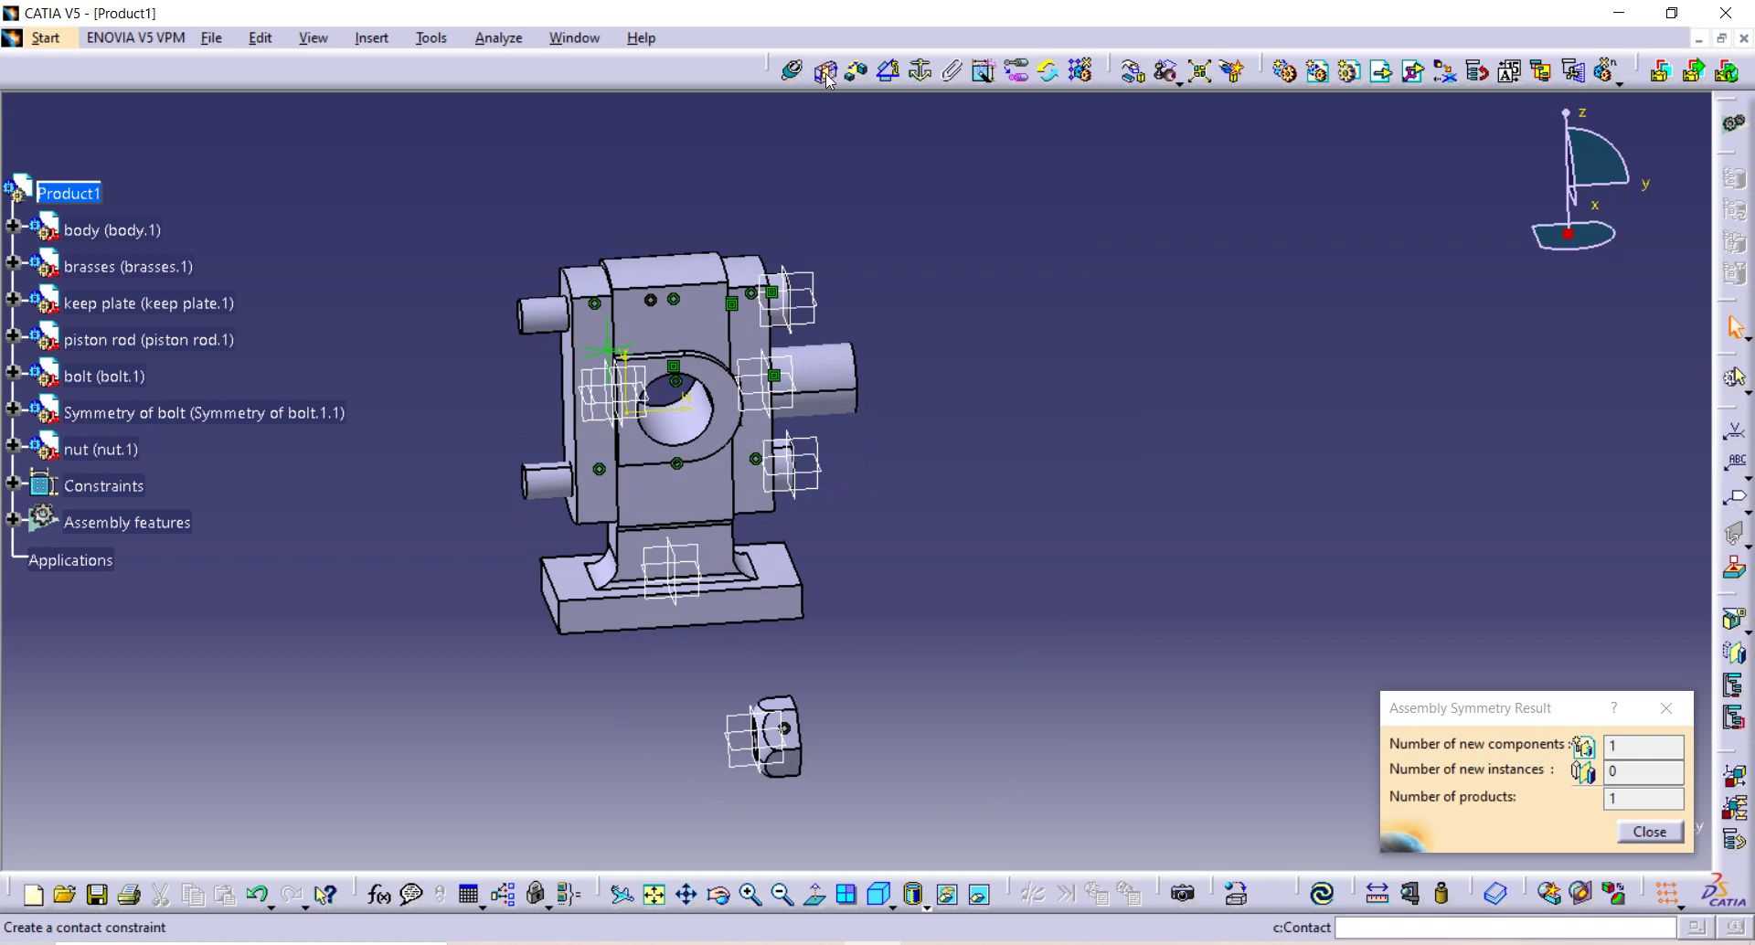
Step: Add a 0cm offset constraint between the keep plate face and the nut face
{"action": "left_click", "coordinate": [1666, 667]}
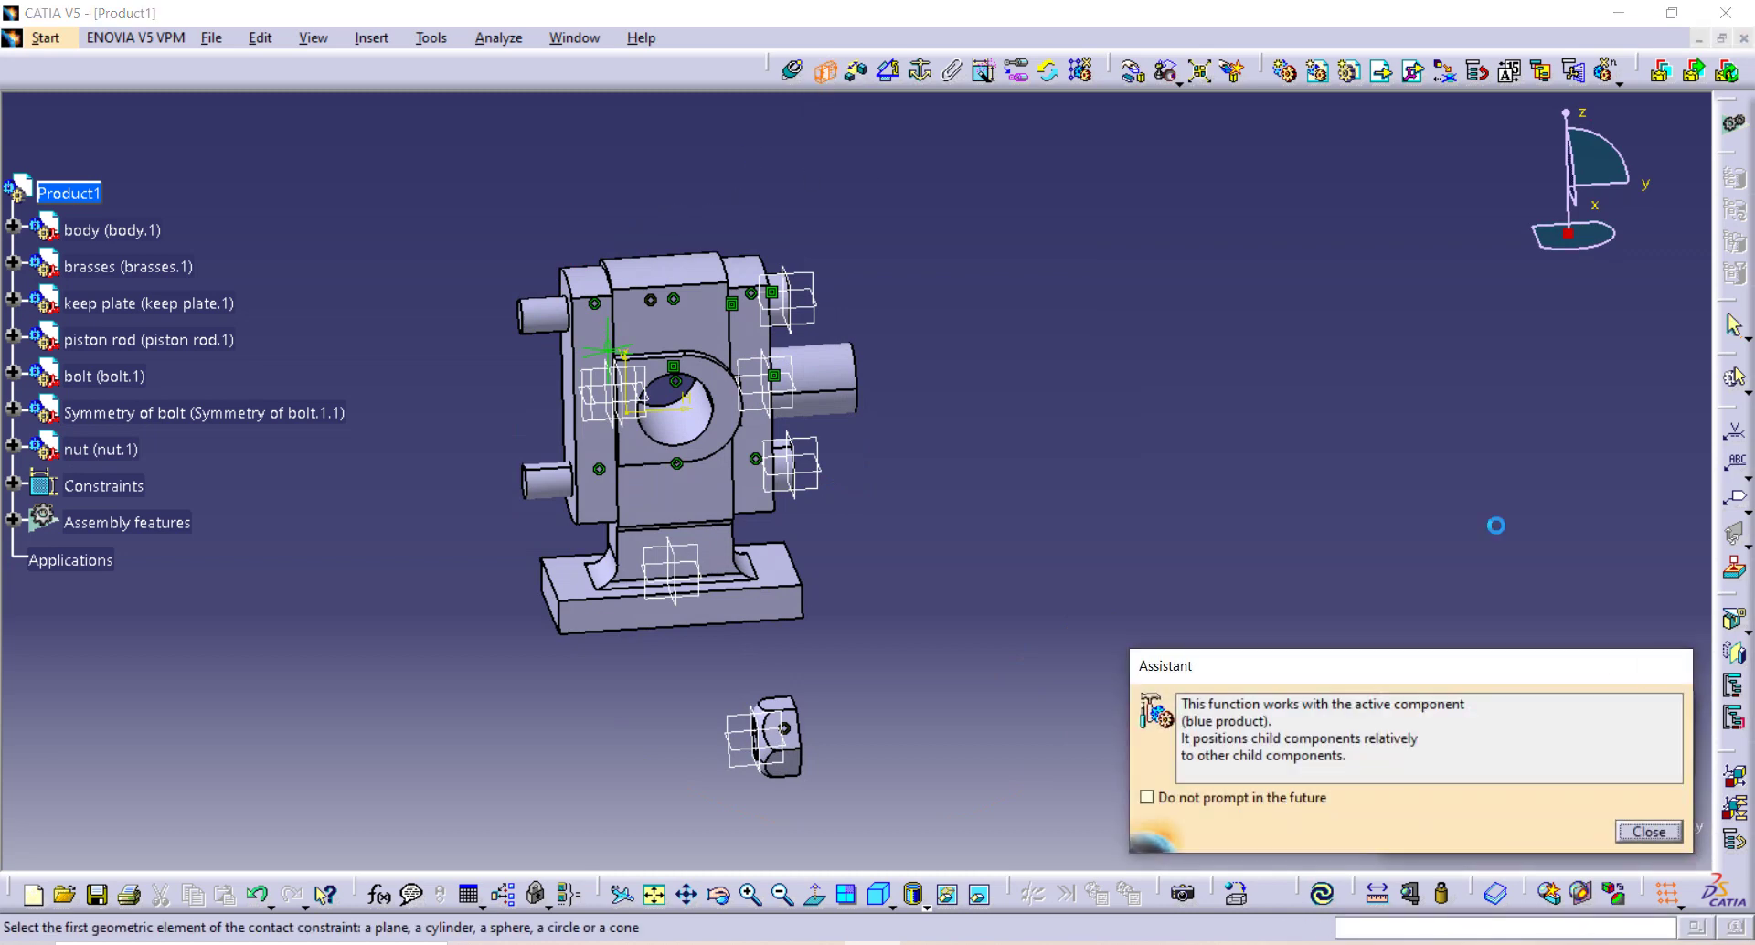
{"action": "left_click", "coordinate": [856, 71]}
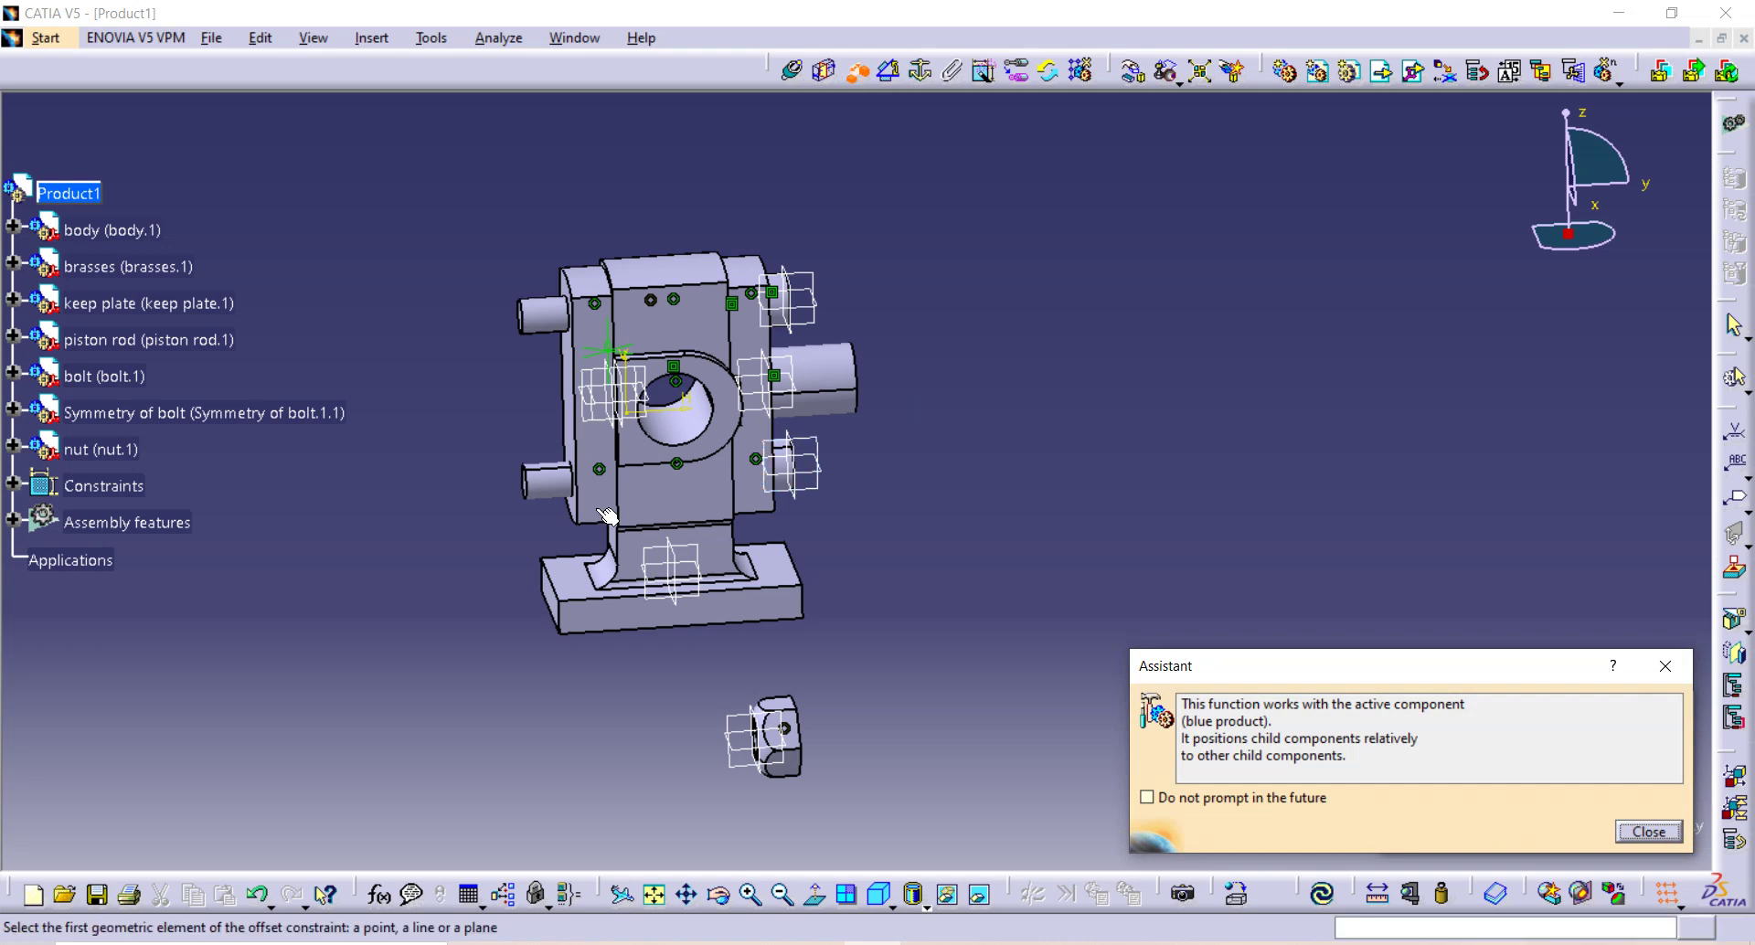
{"action": "middle_click_drag", "start_coordinate": [421, 397], "coordinate": [677, 403]}
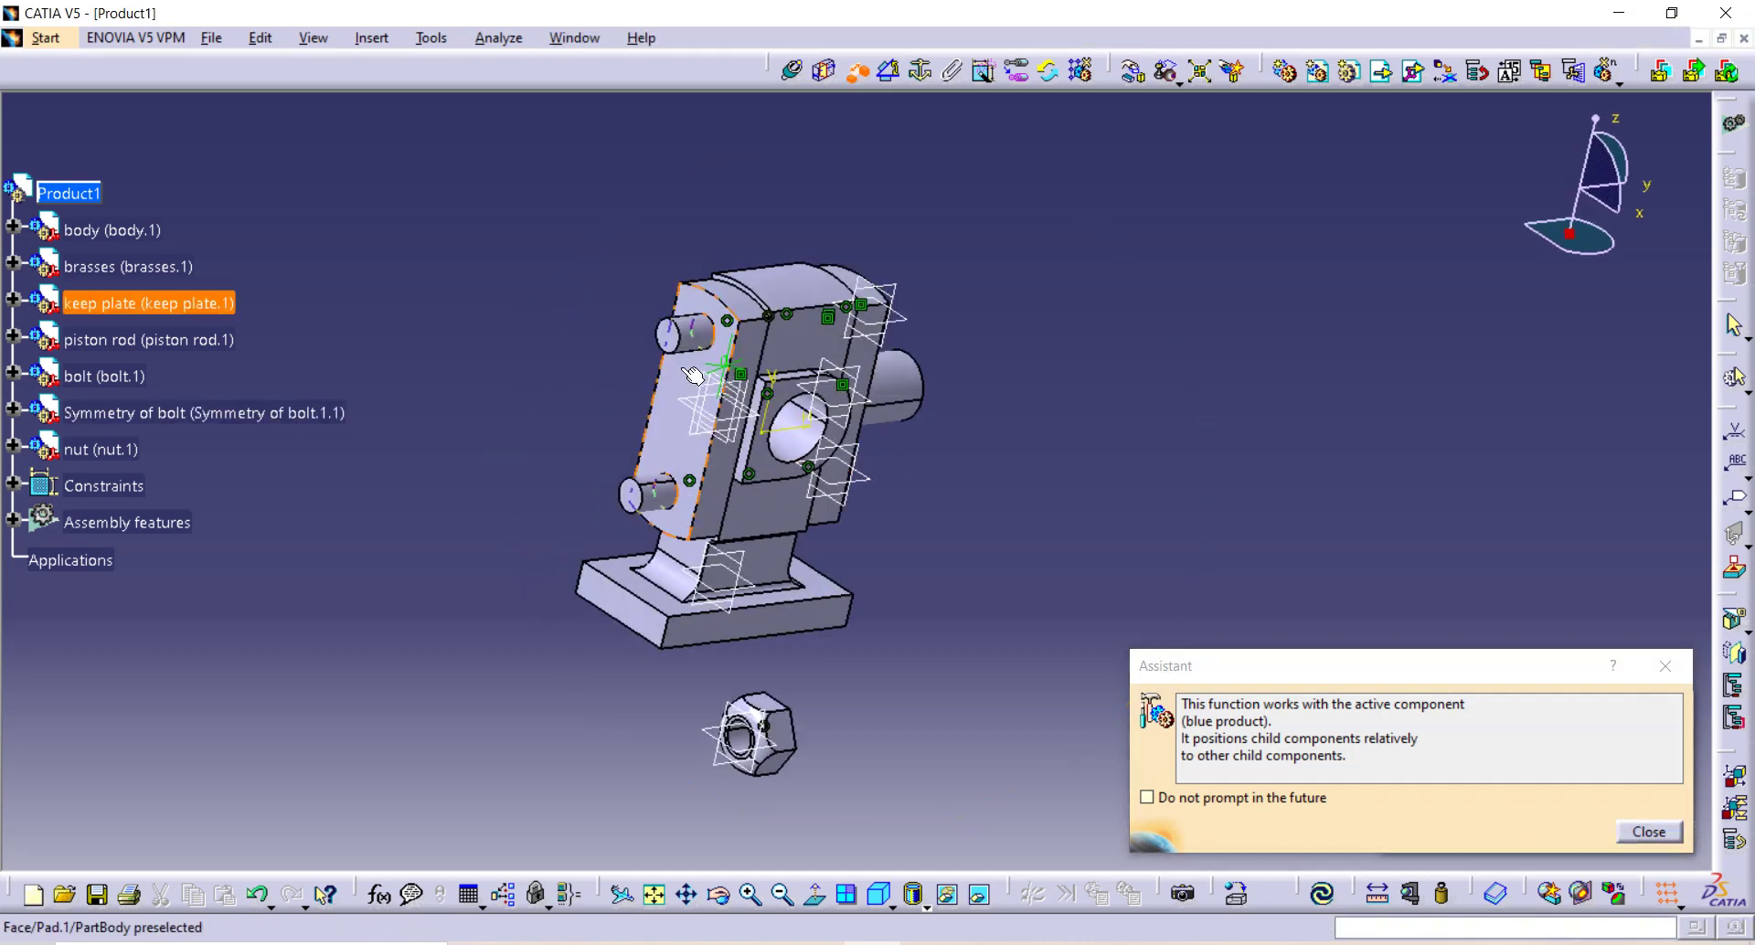
{"action": "left_click", "coordinate": [690, 373]}
{"action": "middle_click_drag", "start_coordinate": [885, 630], "coordinate": [548, 449]}
{"action": "middle_click_drag", "start_coordinate": [1044, 675], "coordinate": [929, 572]}
{"action": "left_click", "coordinate": [877, 544]}
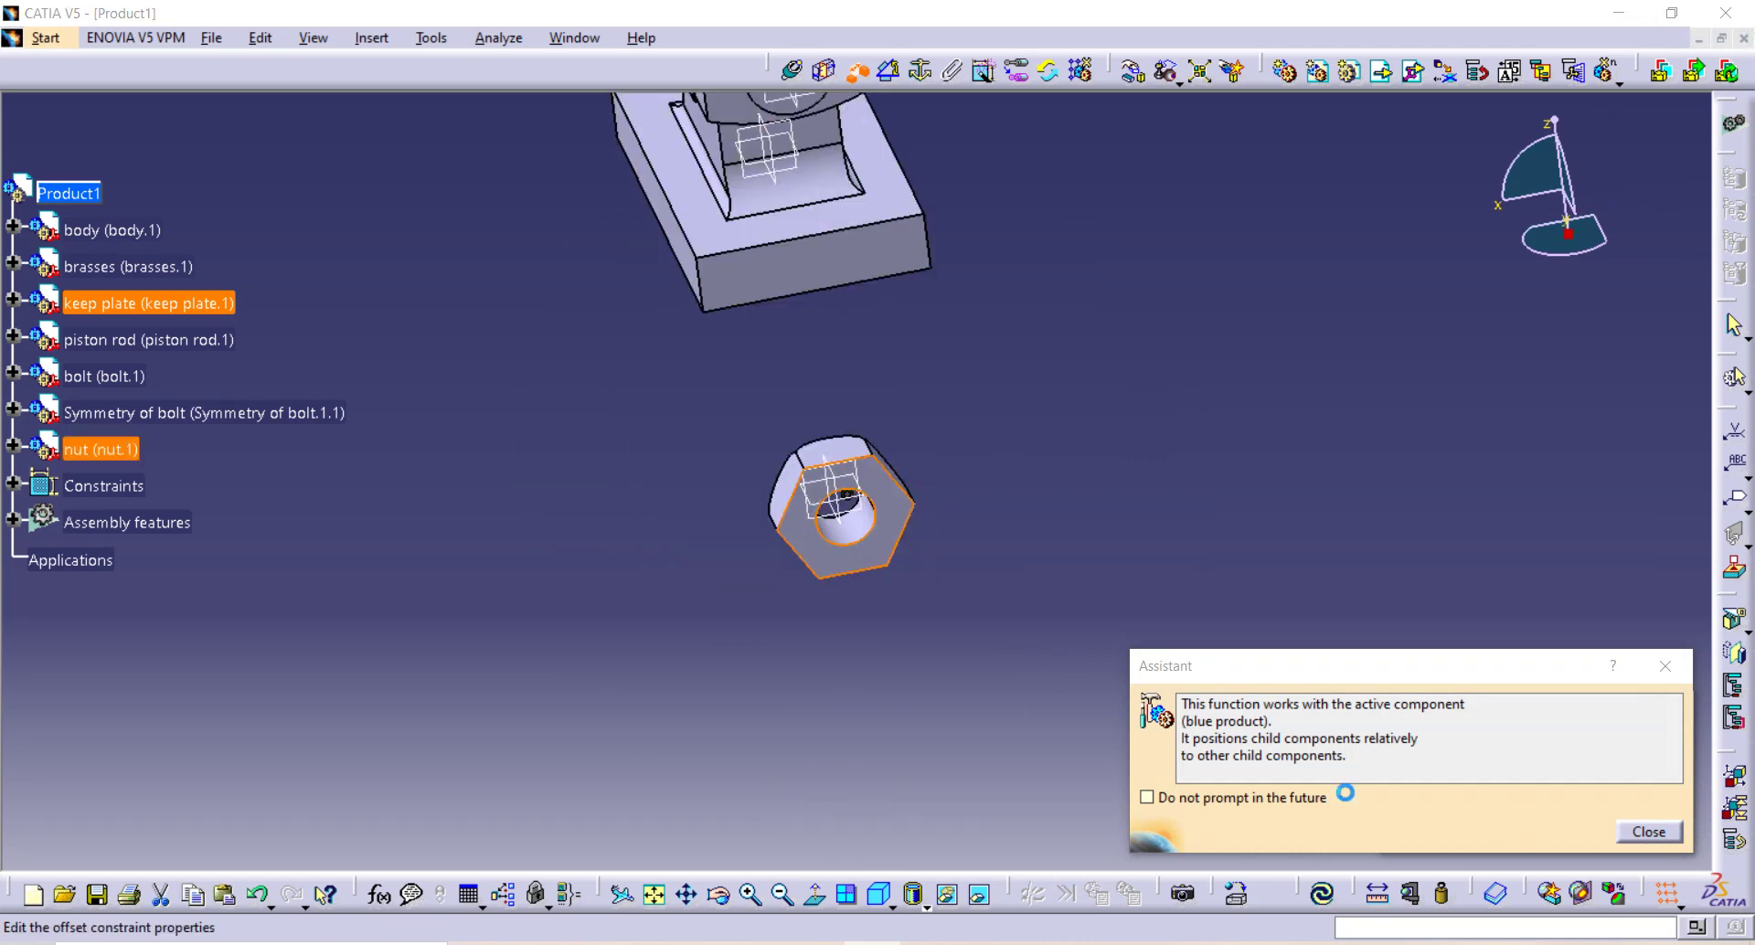
{"action": "left_click", "coordinate": [1571, 832]}
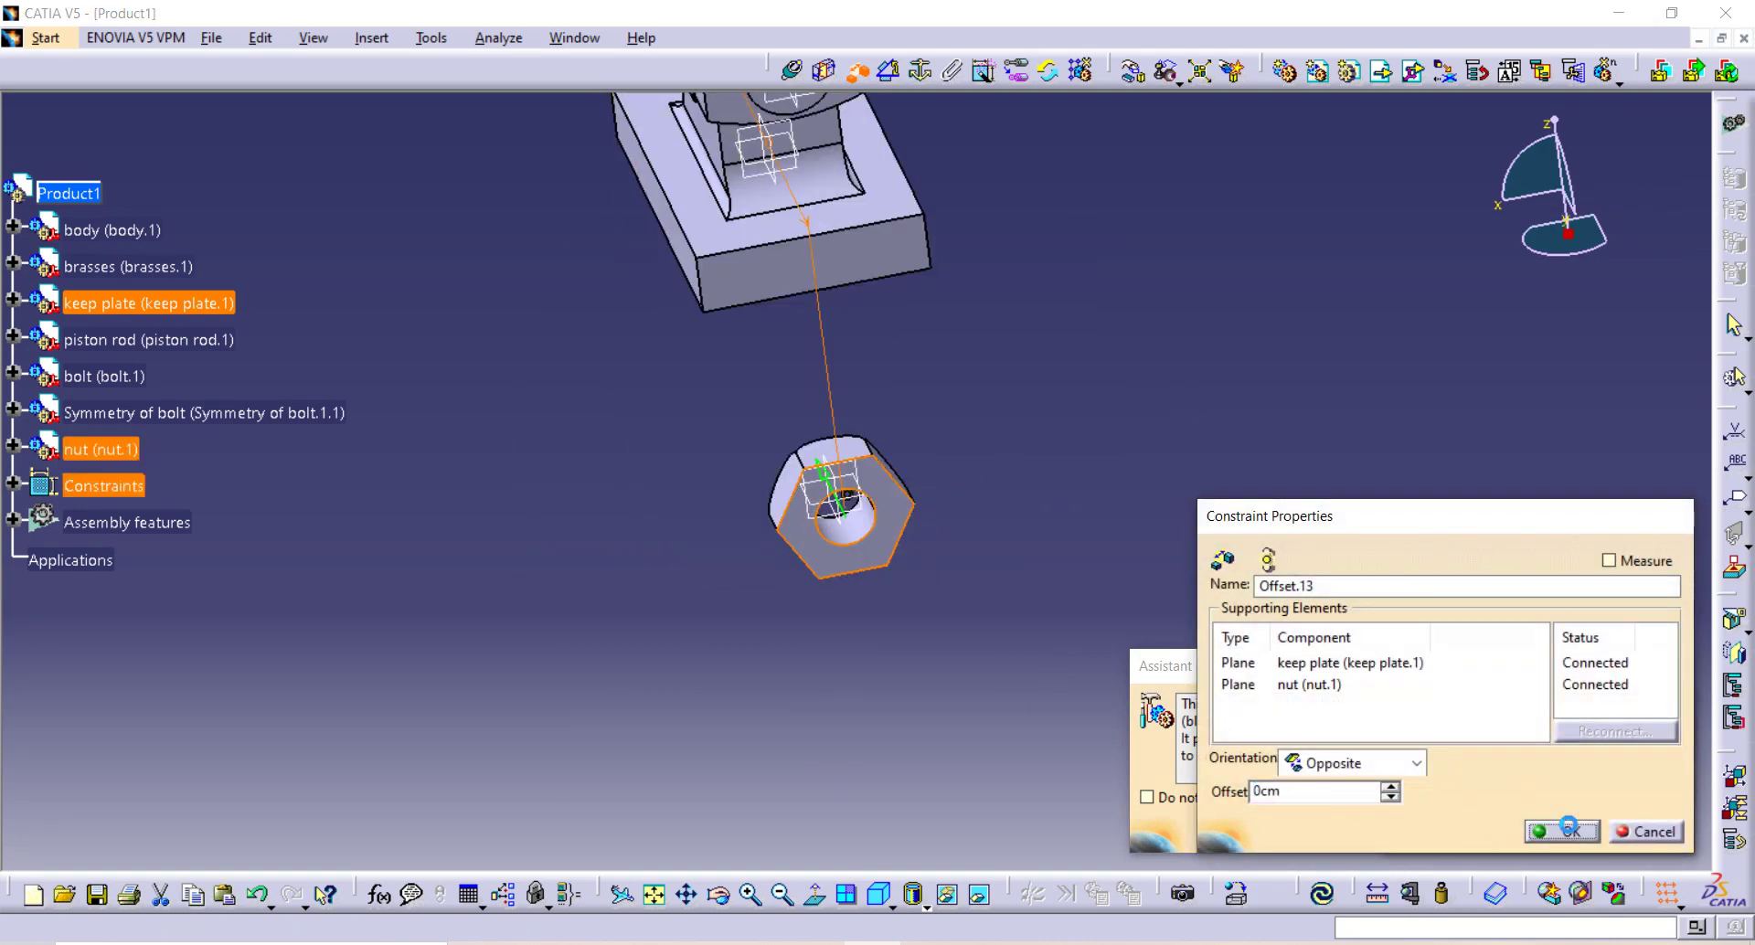
Step: Update the assembly so nut.1 seats on the bolt end, and select the nut
{"action": "middle_click_drag", "start_coordinate": [674, 497], "coordinate": [983, 539]}
{"action": "left_click", "coordinate": [1333, 900]}
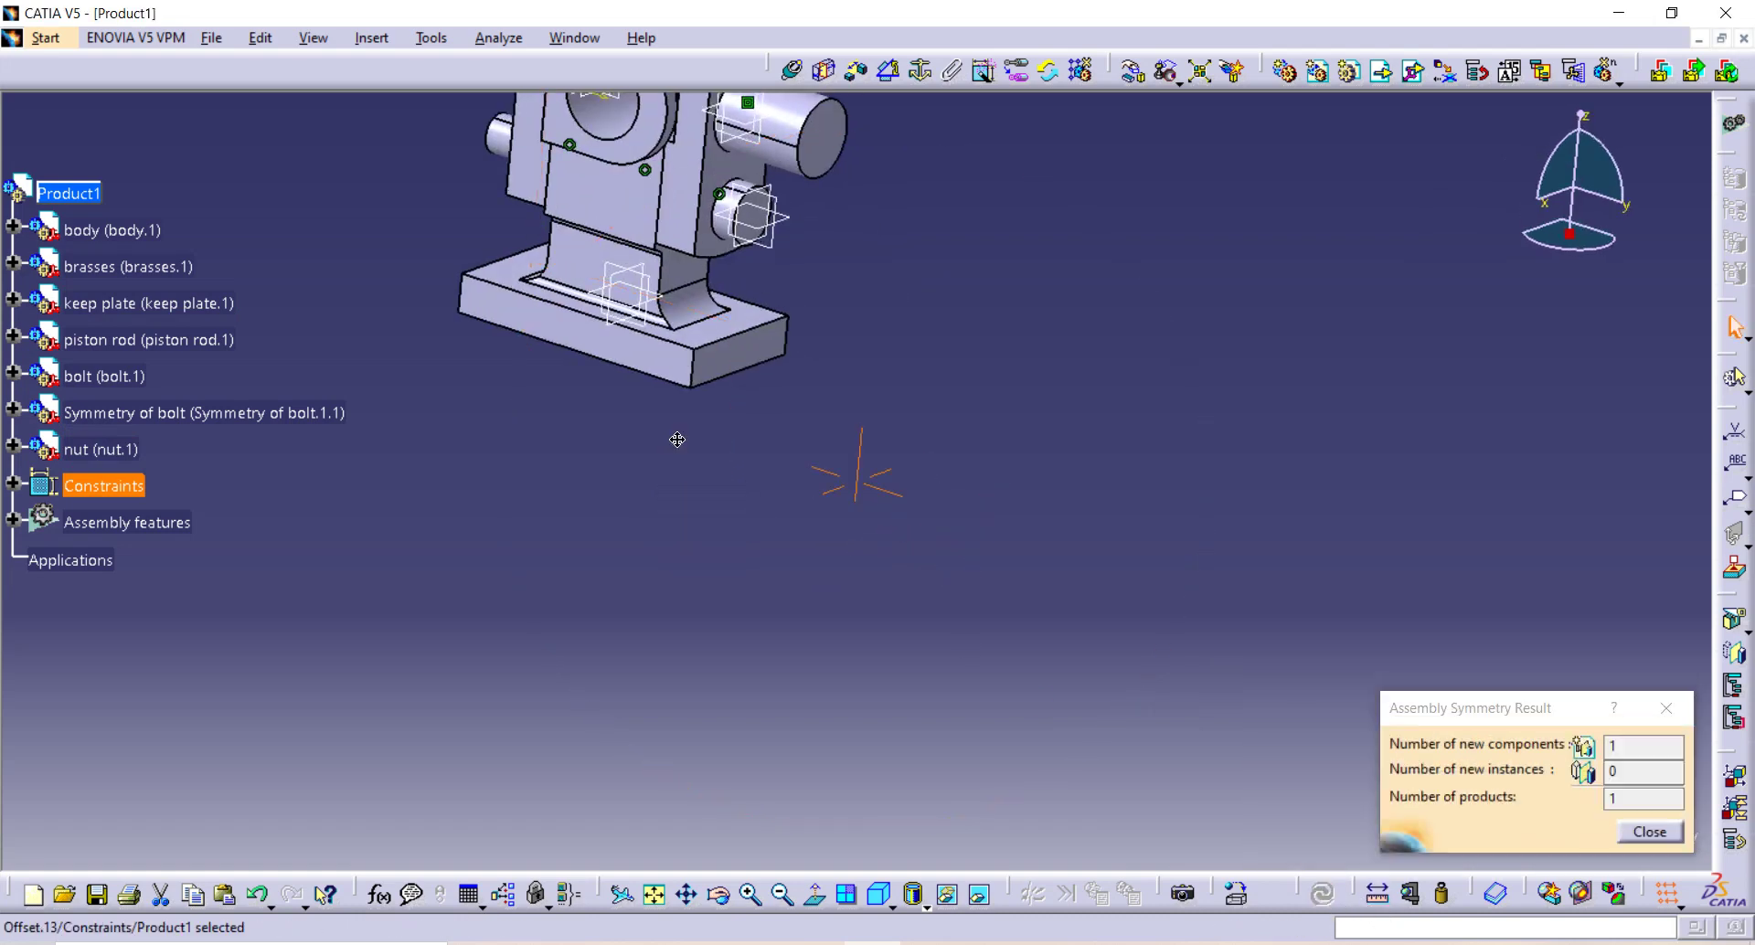
{"action": "middle_click_drag", "start_coordinate": [674, 441], "coordinate": [823, 439]}
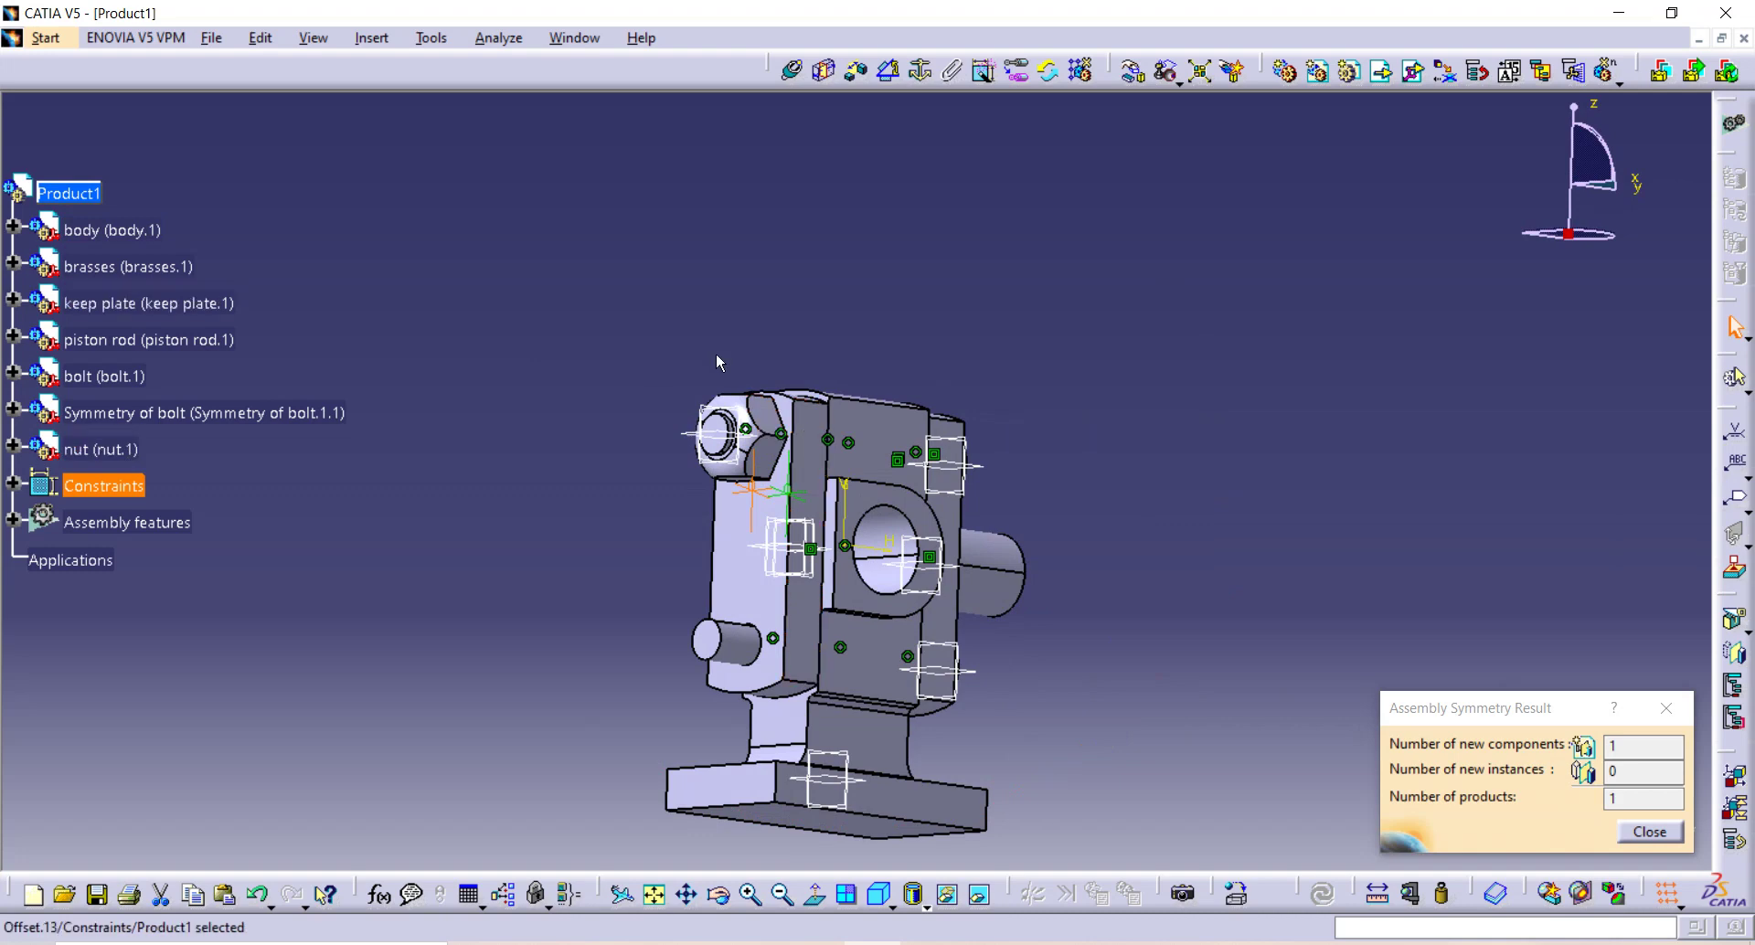
{"action": "middle_click_drag", "start_coordinate": [716, 355], "coordinate": [720, 457]}
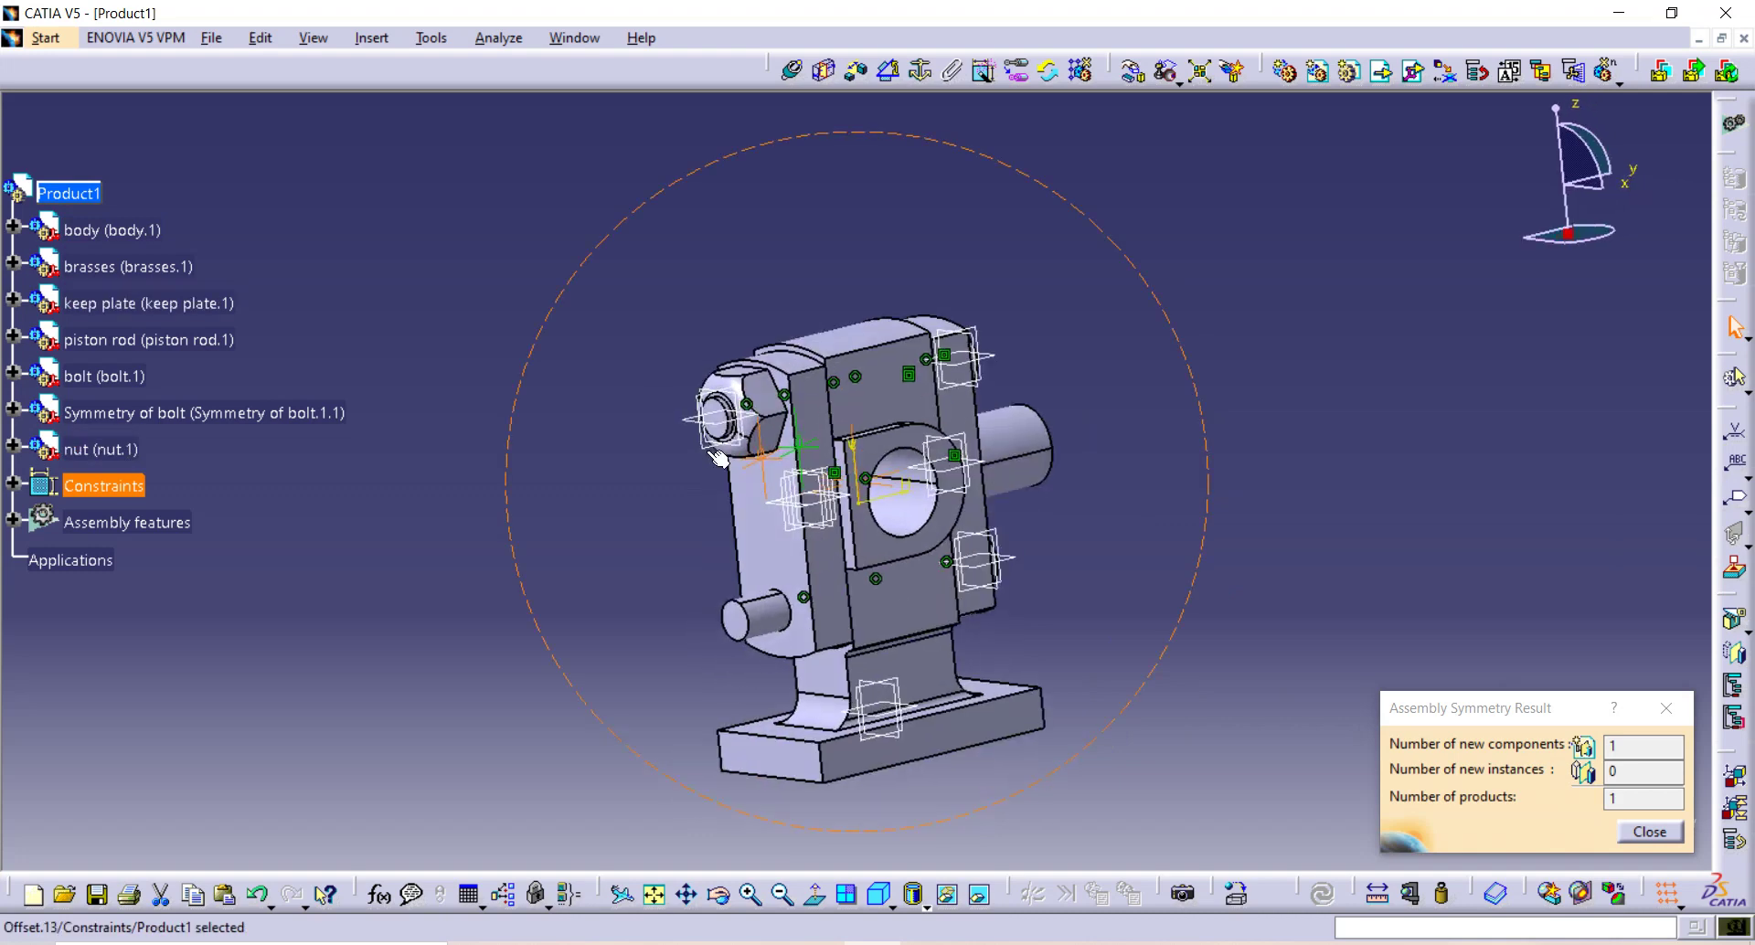
{"action": "left_click", "coordinate": [117, 454]}
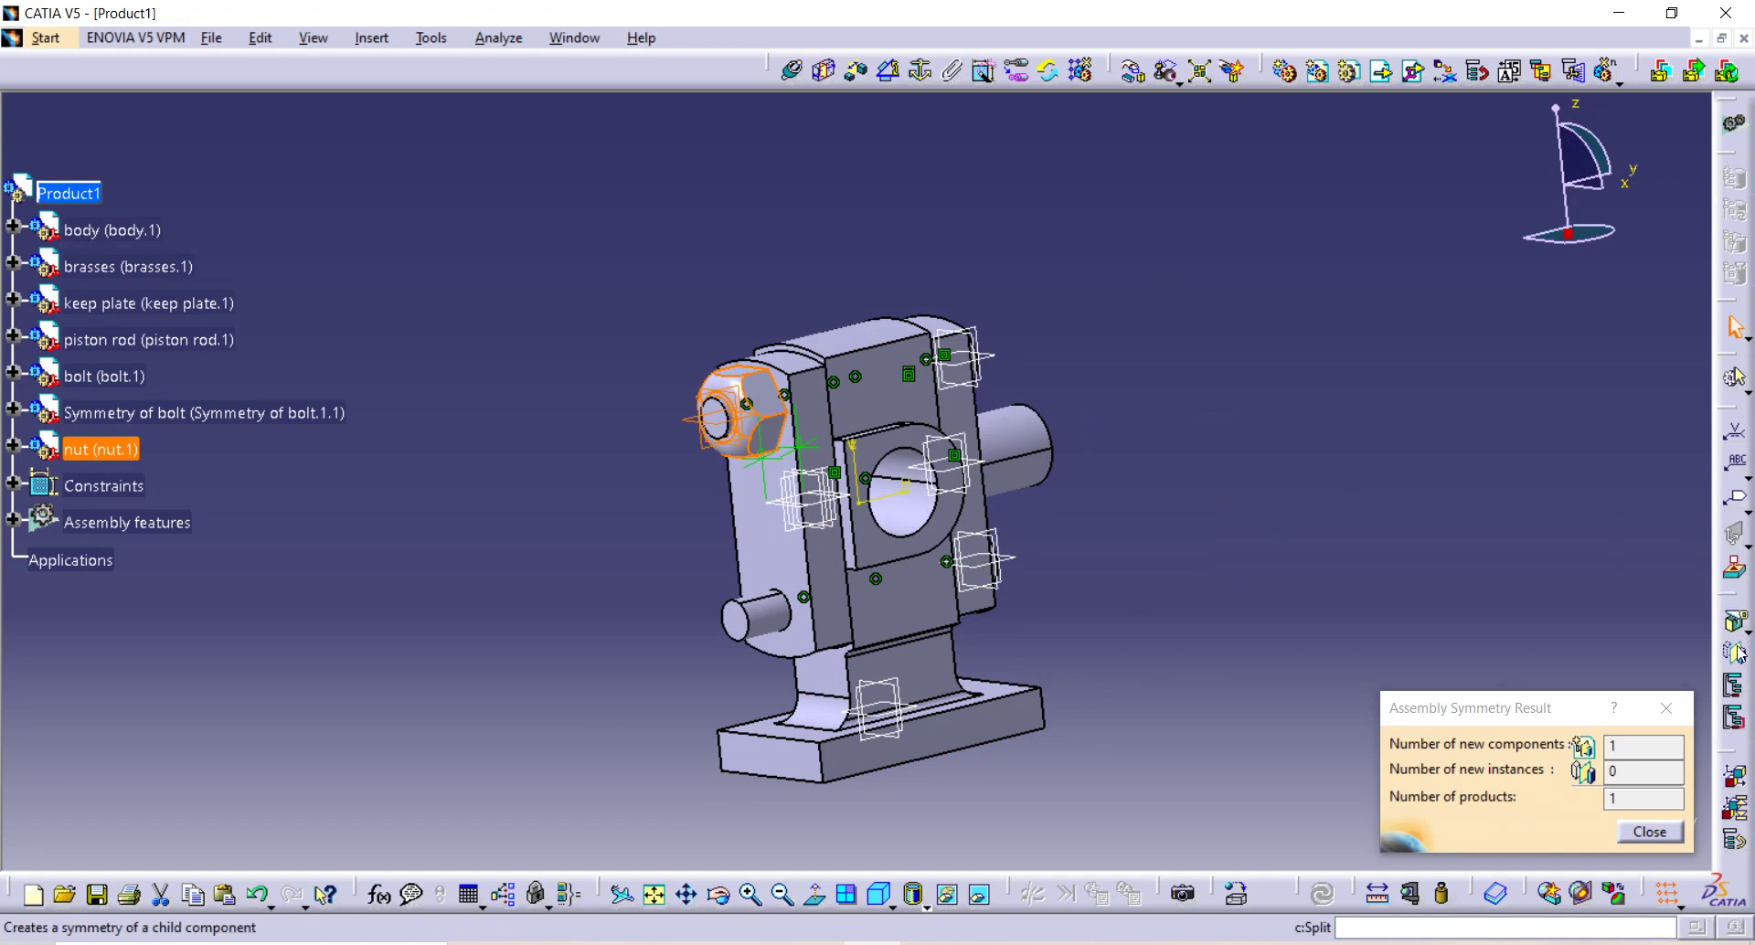
Step: Mirror nut.1 across the keep plate's xy plane, creating Symmetry of nut.1.1 on the lower bolt
{"action": "left_click", "coordinate": [816, 512]}
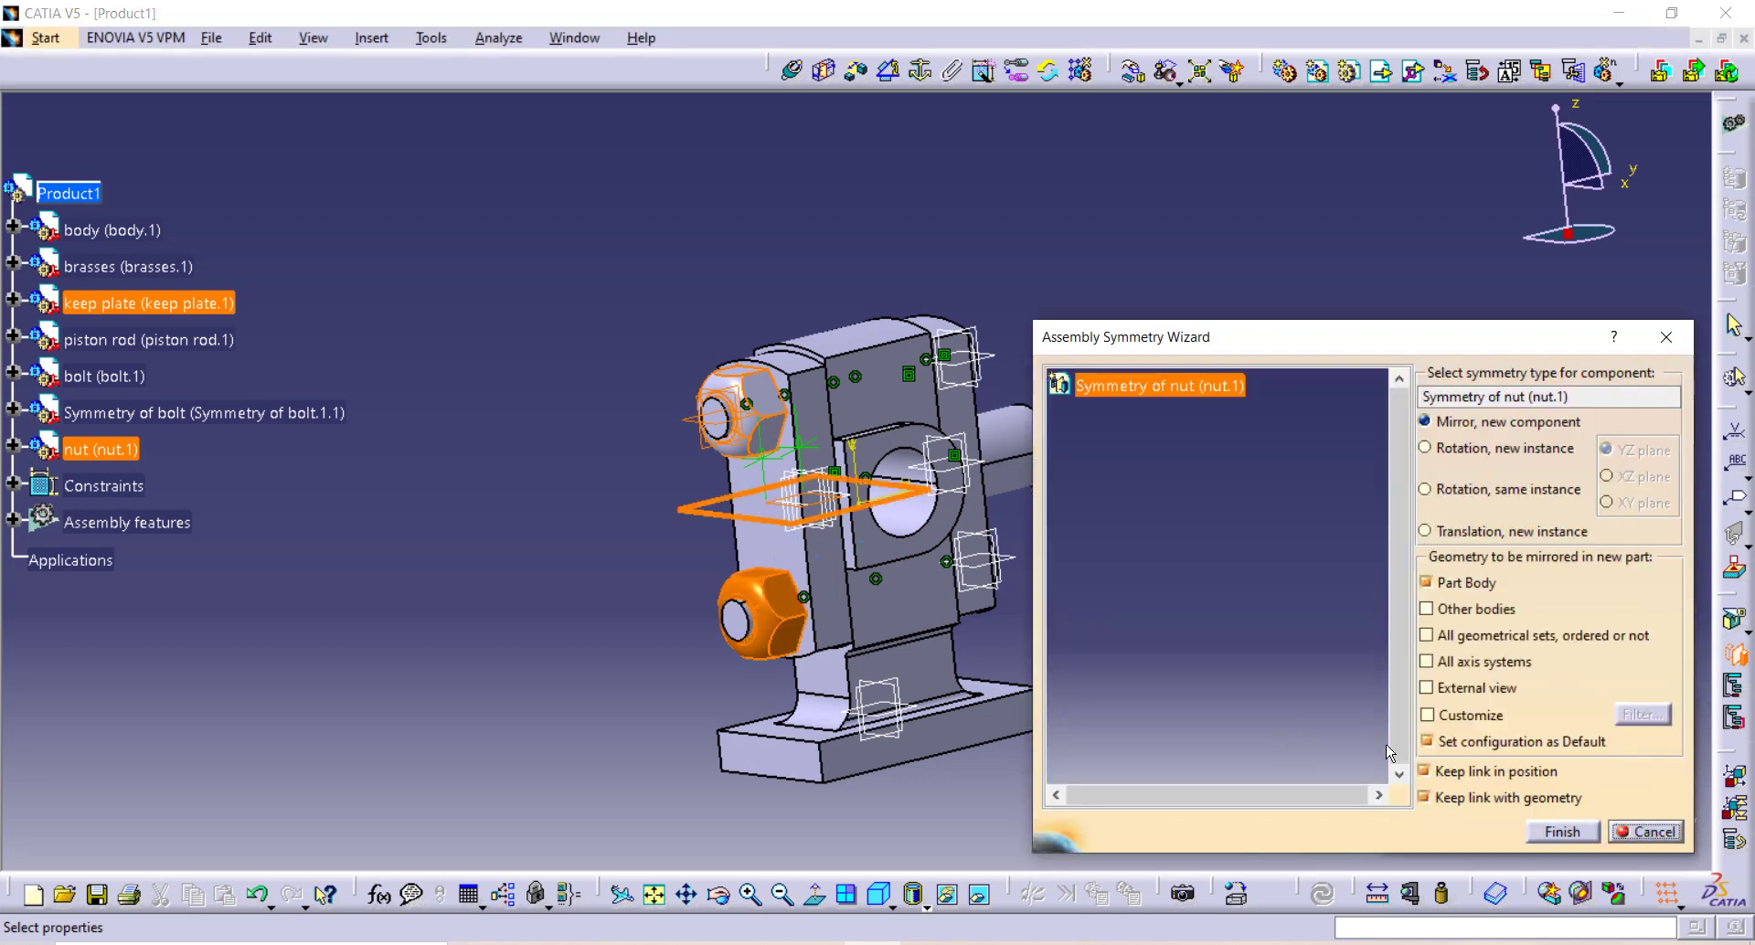
{"action": "left_click", "coordinate": [1563, 831]}
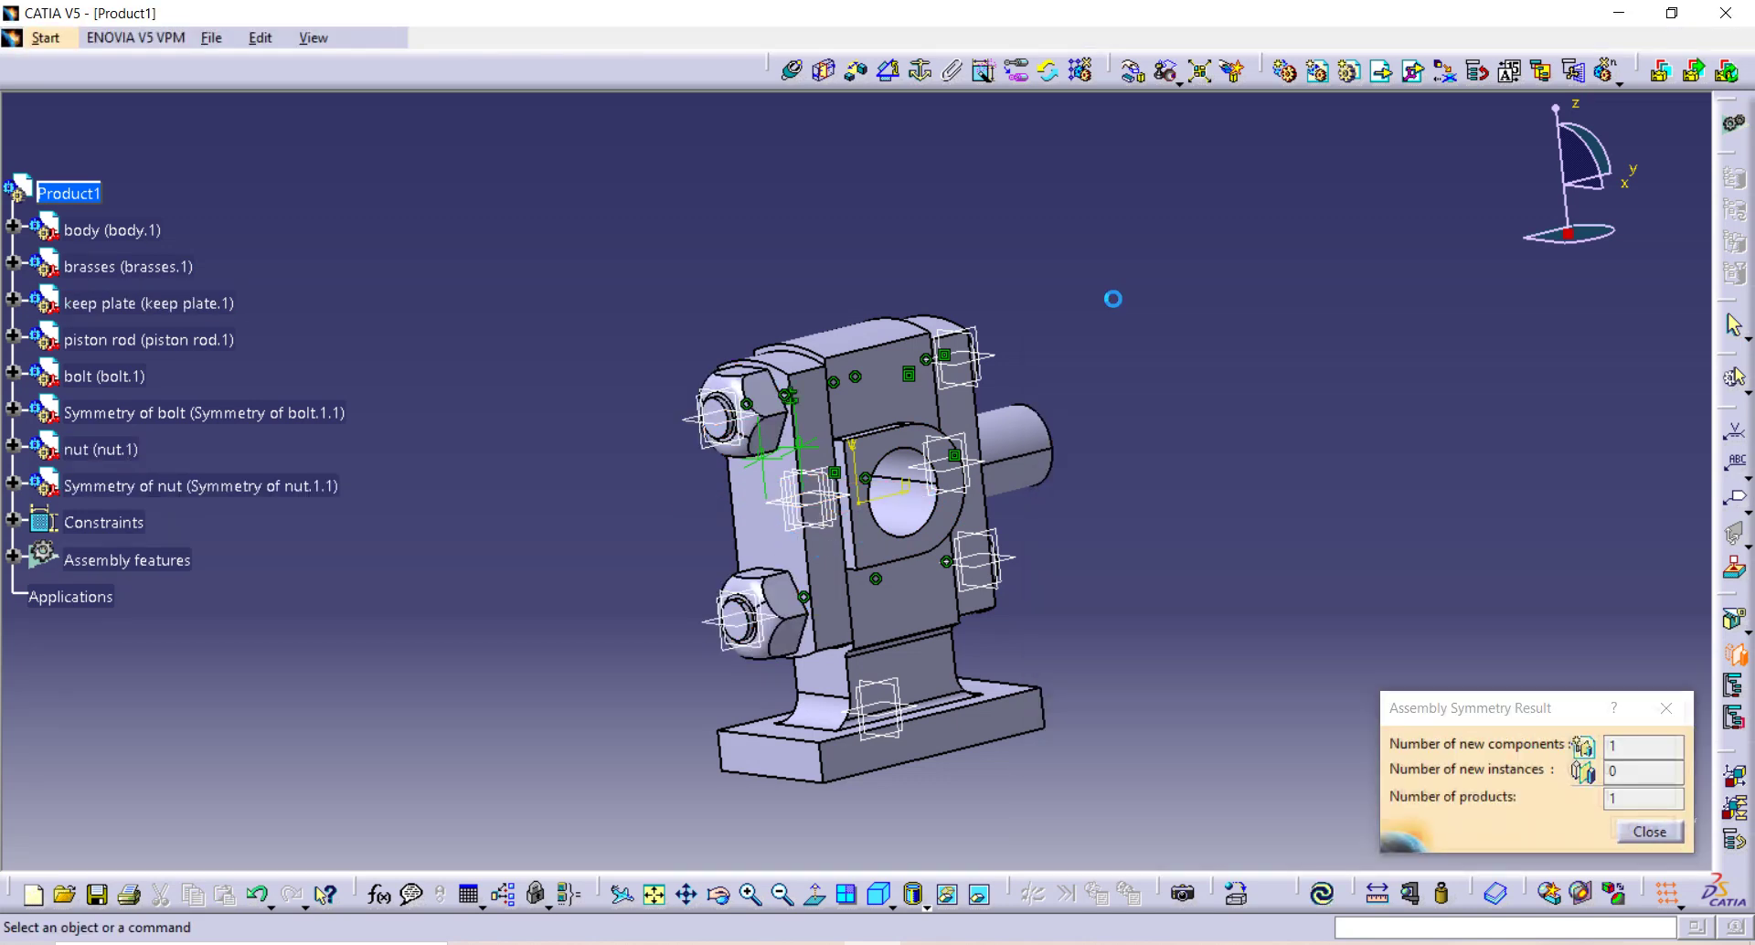
{"action": "middle_click_drag", "start_coordinate": [1126, 529], "coordinate": [1219, 581]}
{"action": "scroll", "coordinate": [1113, 521], "scroll_direction": "down", "scroll_amount": 1}
{"action": "left_click", "coordinate": [1664, 708]}
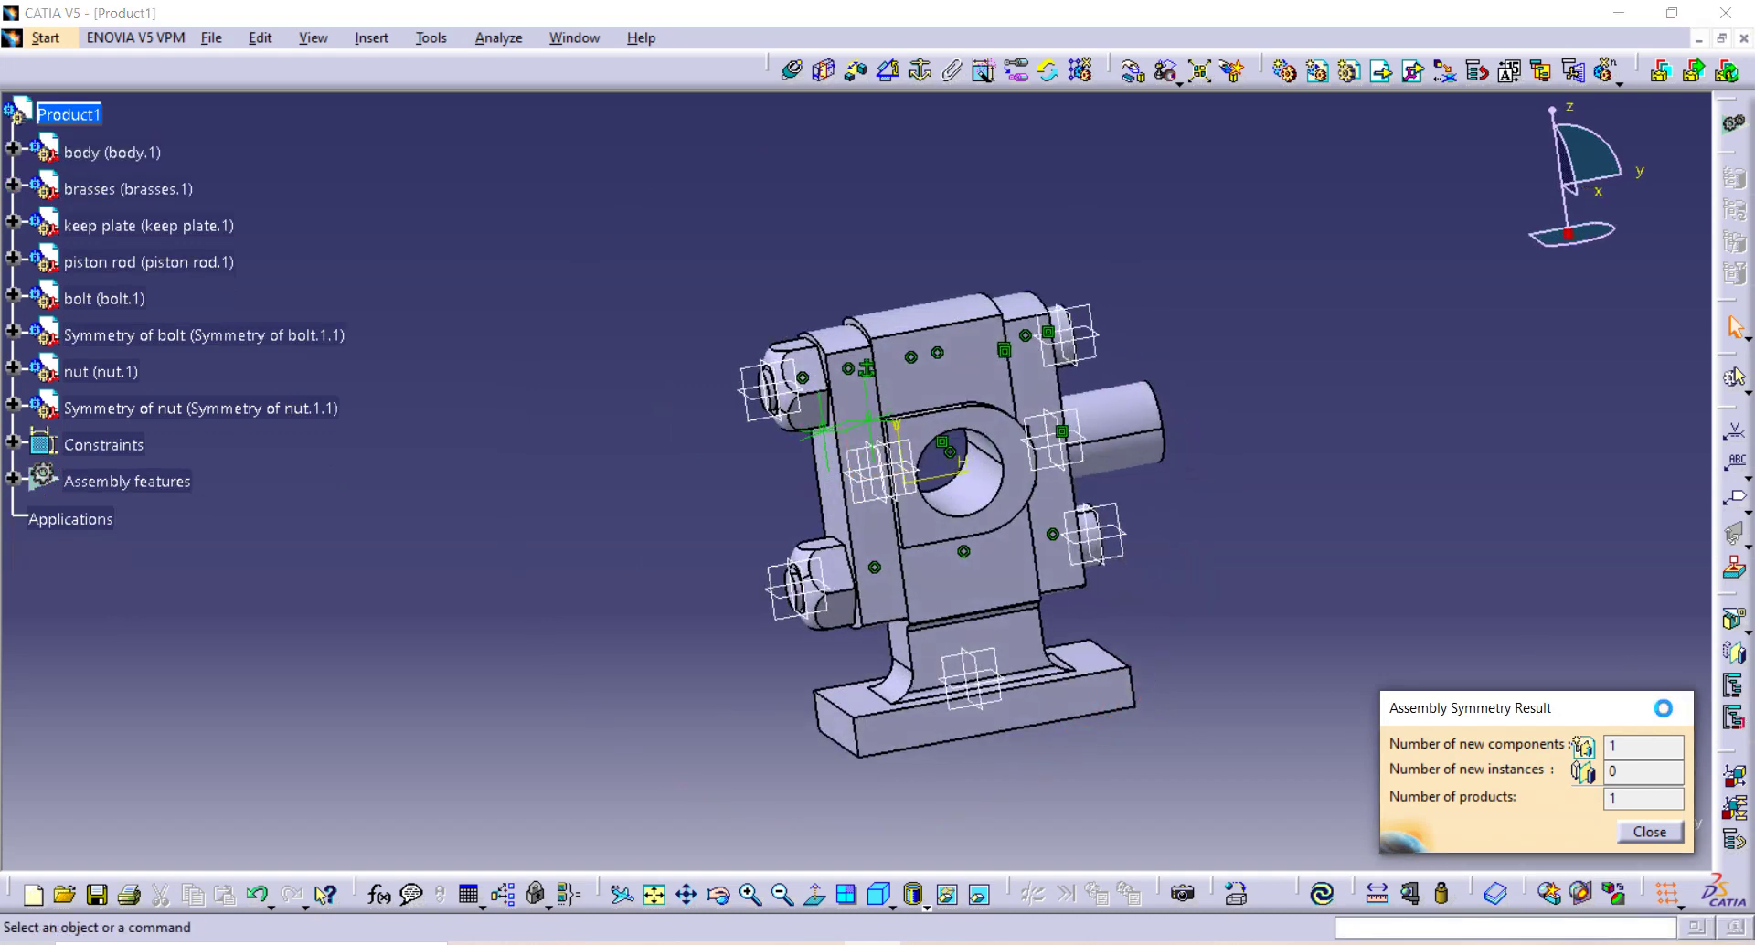